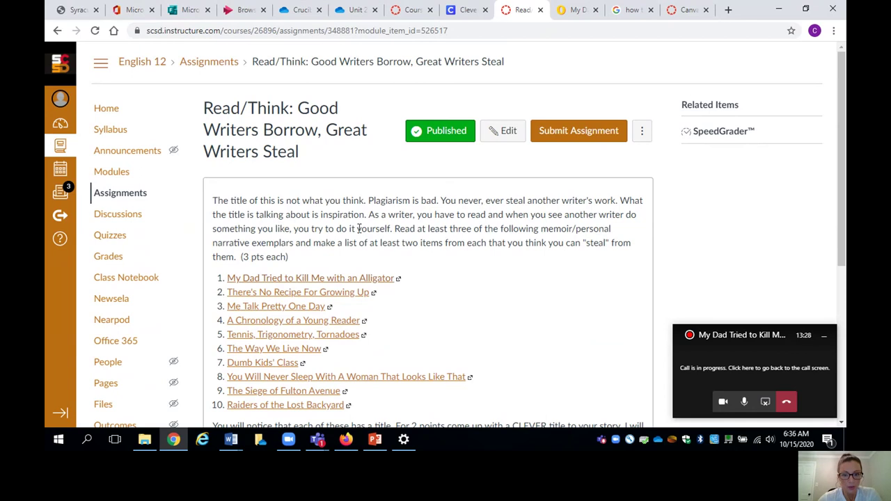
# - Snap the alligator article to the left half and narrow the Word notes beside it
pyautogui.click(572, 12)
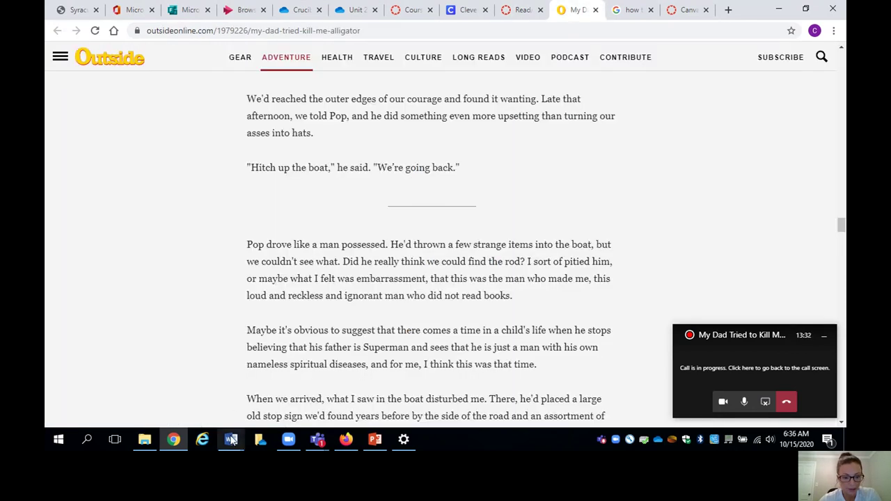
pyautogui.moveTo(232, 440)
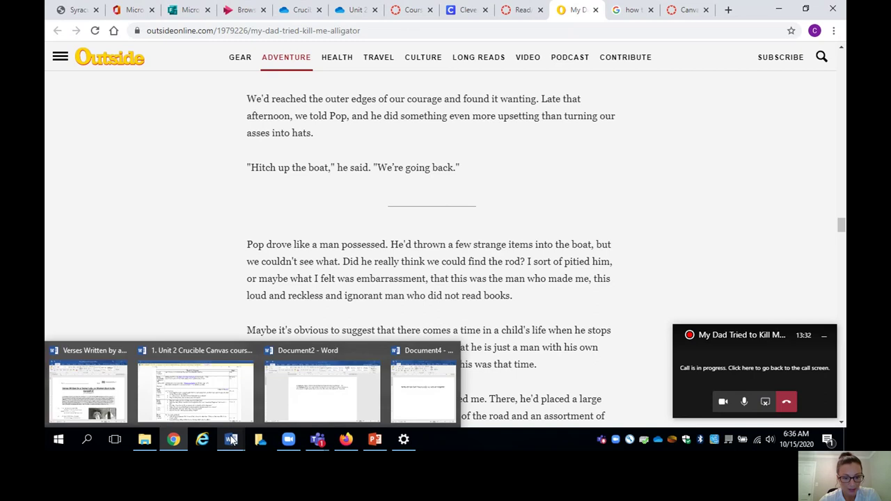
pyautogui.click(436, 404)
pyautogui.click(195, 226)
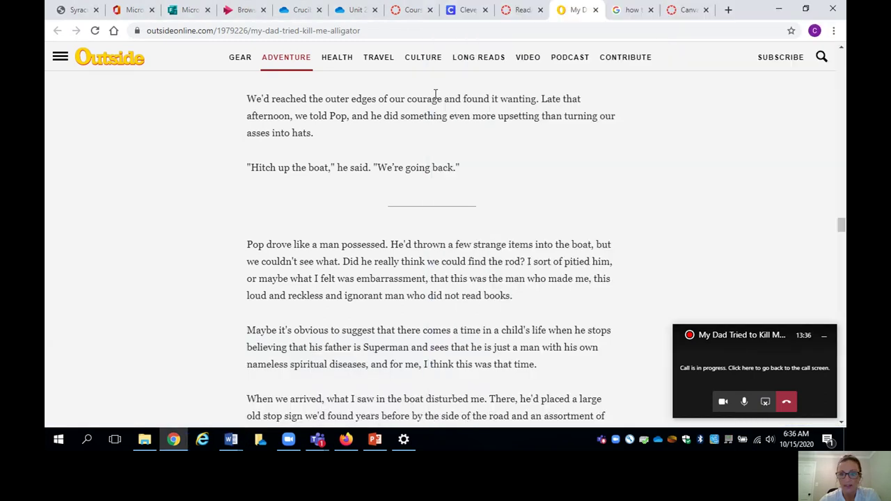
pyautogui.click(805, 9)
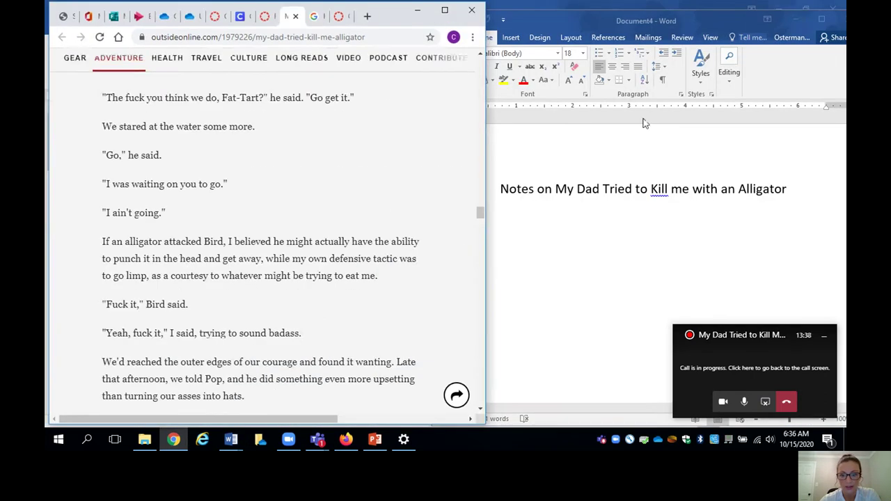
pyautogui.click(588, 168)
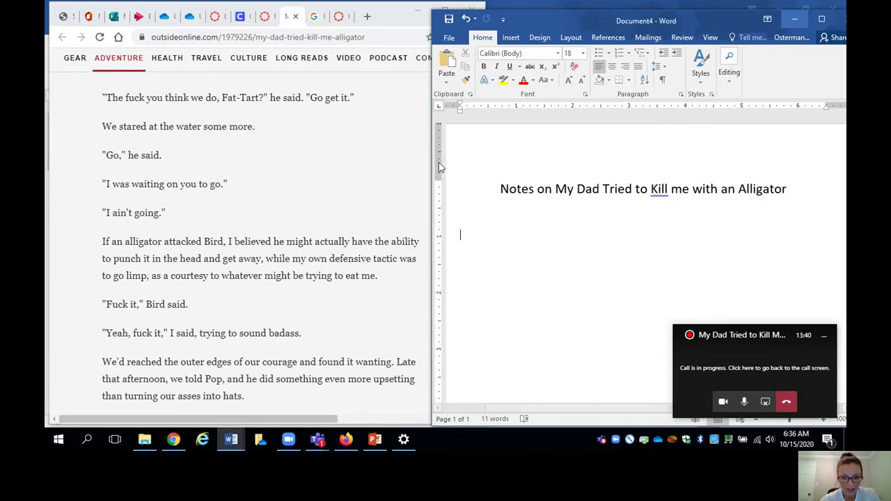
pyautogui.moveTo(431, 161); pyautogui.dragTo(461, 161)
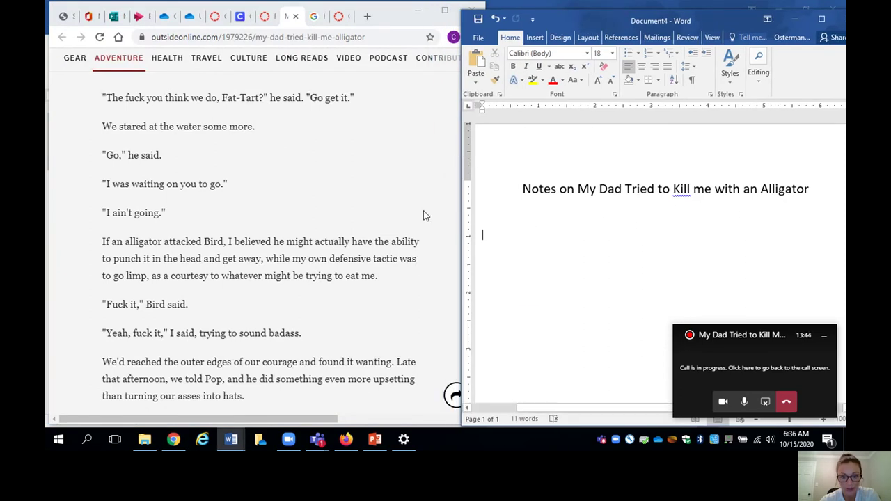
pyautogui.click(385, 200)
pyautogui.click(562, 218)
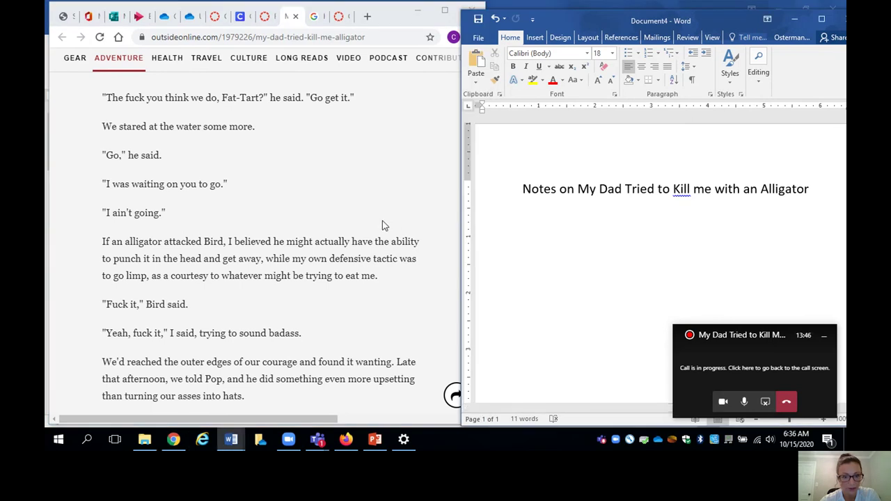
# - Scroll the article back up to its title and select its subtitle
pyautogui.scroll(-2, 382, 222)
pyautogui.scroll(-3, 382, 224)
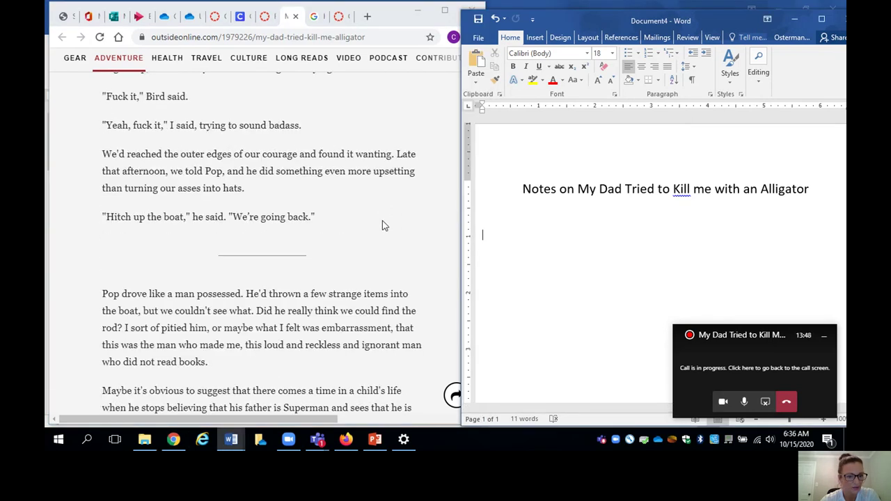
pyautogui.scroll(3, 382, 224)
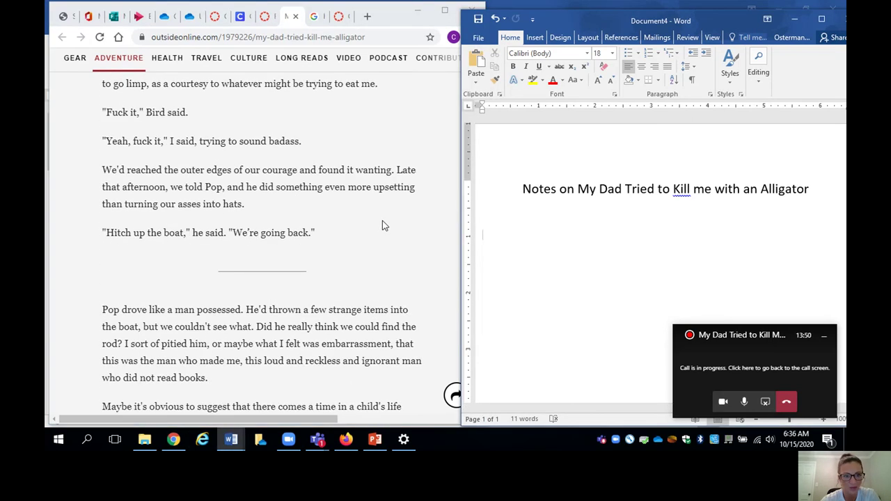
pyautogui.scroll(10, 382, 225)
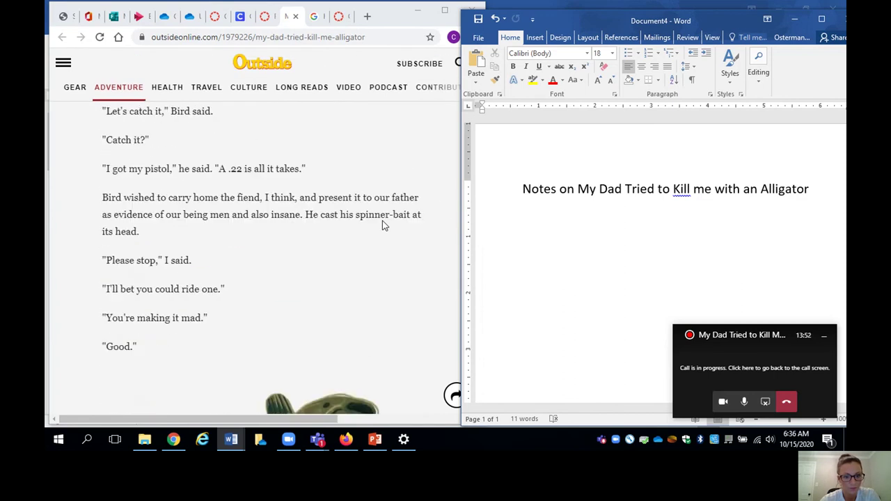
pyautogui.scroll(15, 382, 225)
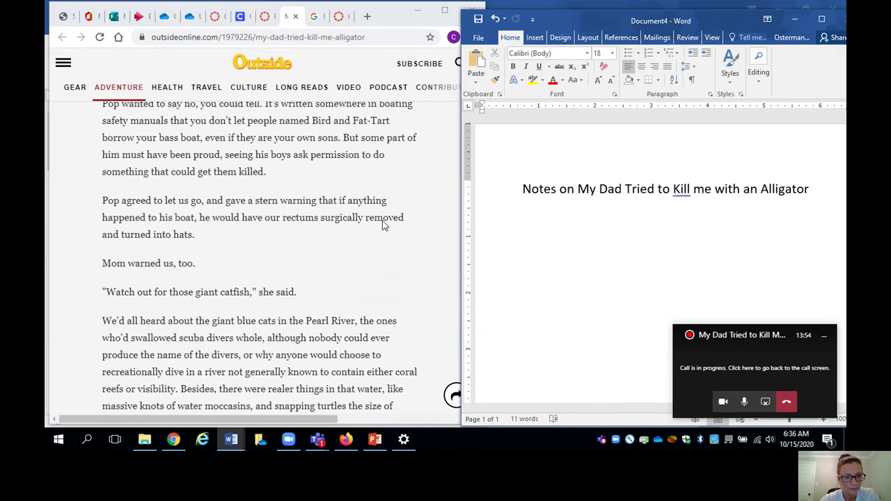
pyautogui.scroll(10, 382, 225)
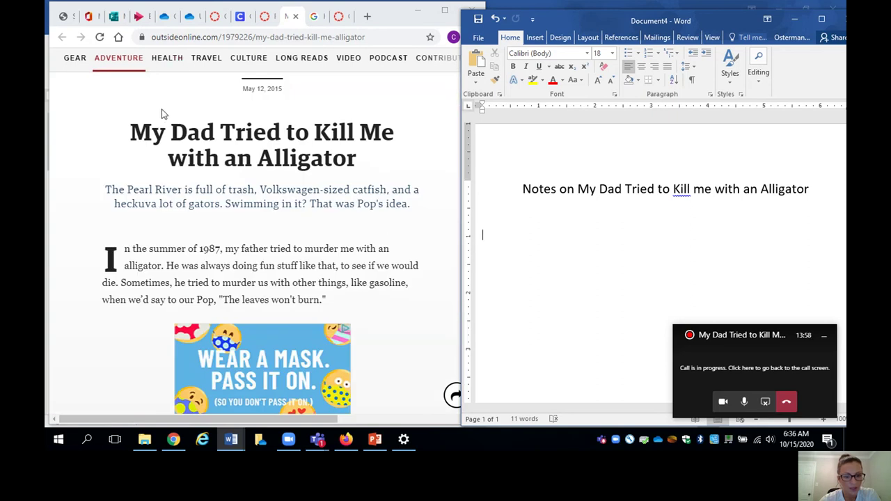
pyautogui.click(130, 189)
pyautogui.moveTo(131, 189); pyautogui.dragTo(411, 200)
pyautogui.click(291, 230)
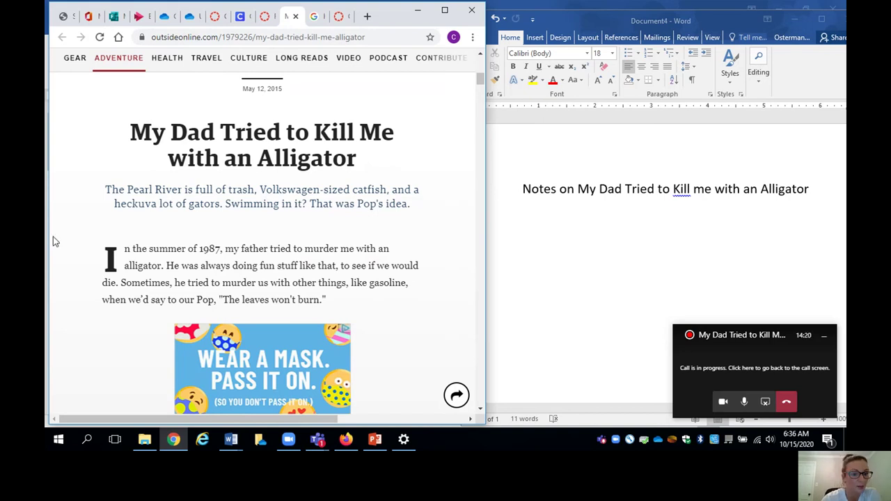
pyautogui.scroll(-2, 91, 229)
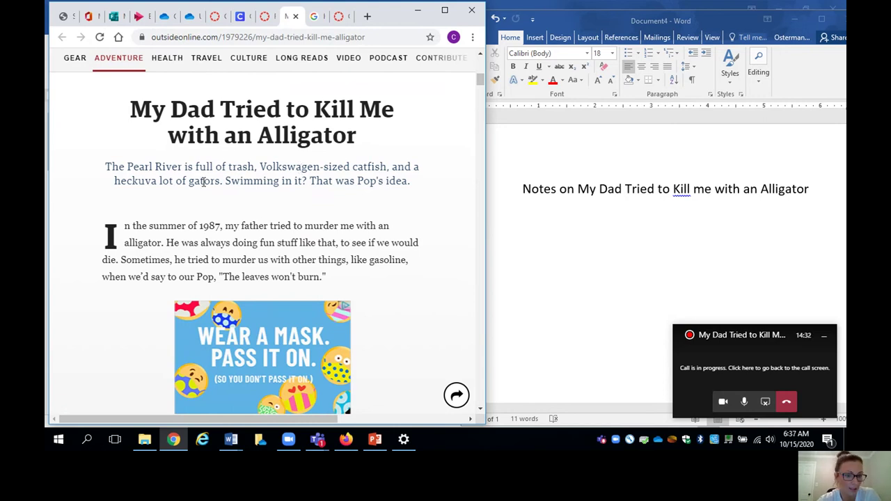
pyautogui.scroll(-2, 199, 187)
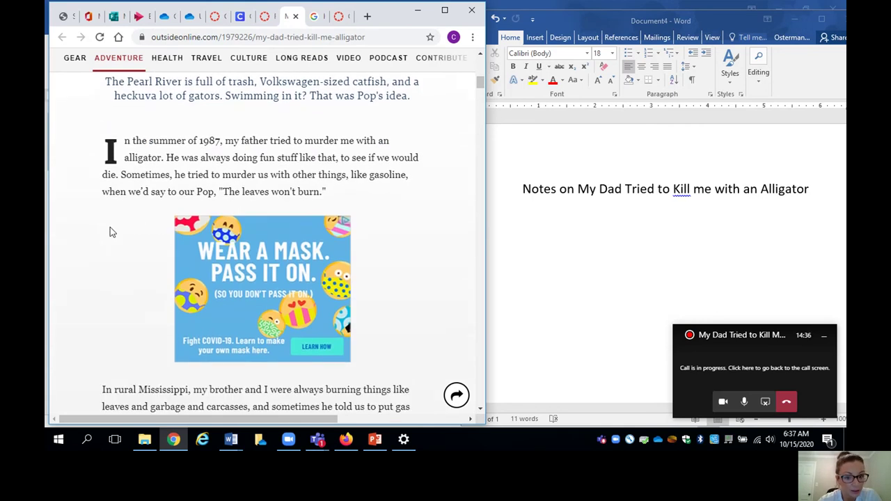
pyautogui.scroll(-1, 110, 230)
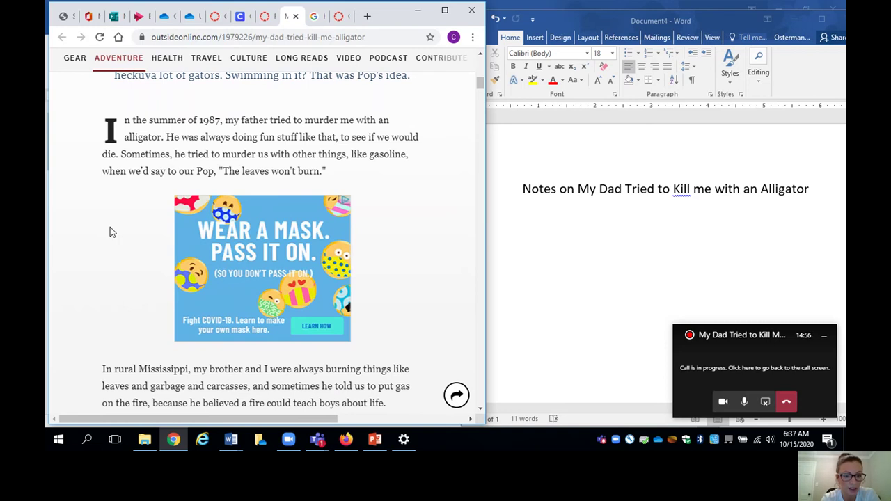
# - Type 'Likes:' and 'Dislikes:' headings on separate lines below the title
pyautogui.click(534, 224)
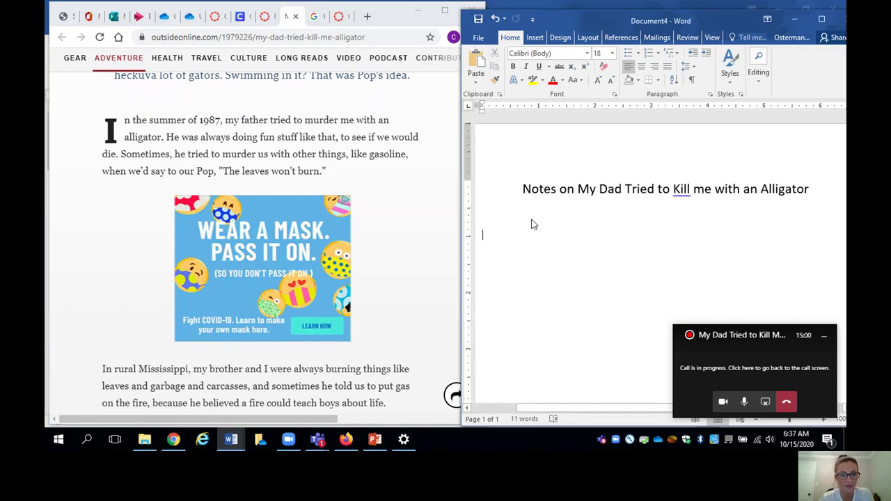
pyautogui.write('Likes:')
pyautogui.press('Return')
pyautogui.press('Return')
pyautogui.press('Return')
pyautogui.press('Return')
pyautogui.write('Dislikes:')
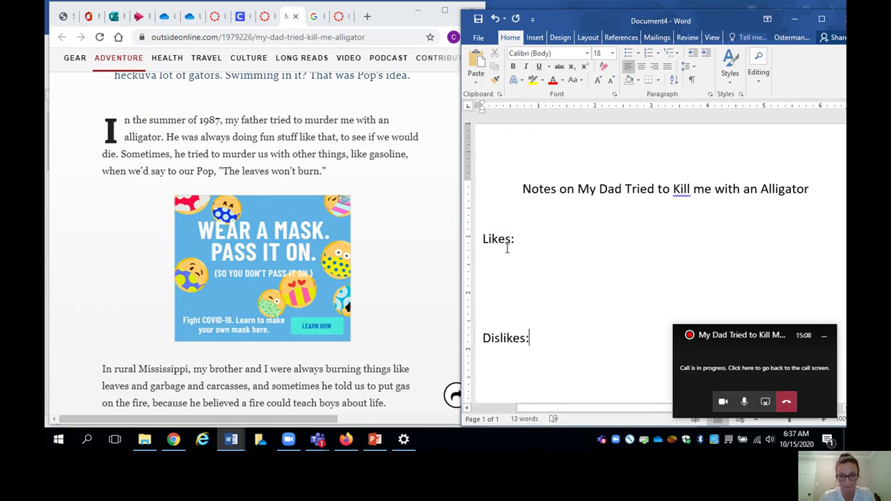
# - List 'Author's tone and word choice' on a new line under Likes
pyautogui.click(506, 242)
pyautogui.click(537, 239)
pyautogui.press('Return')
pyautogui.write("author's ti")
pyautogui.press('BackSpace')
pyautogui.write('one and word choice')
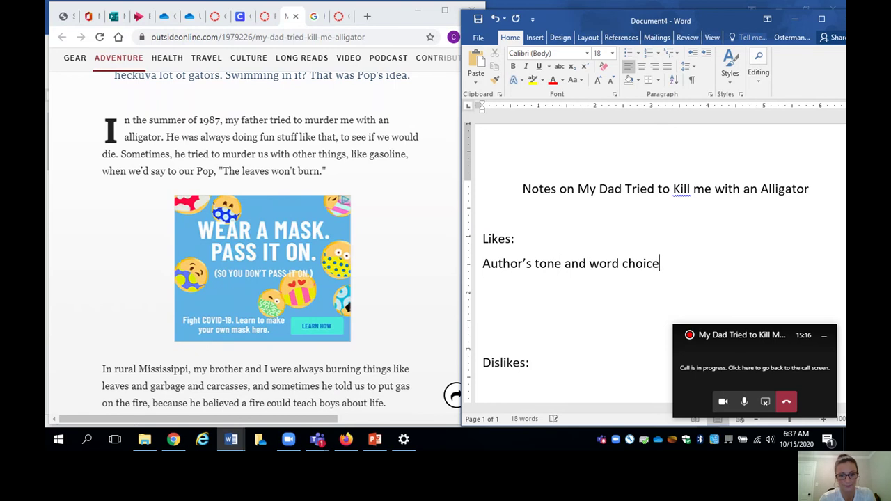
# - Scroll down through the Outside article to read further
pyautogui.scroll(-1, 109, 193)
pyautogui.scroll(-3, 108, 195)
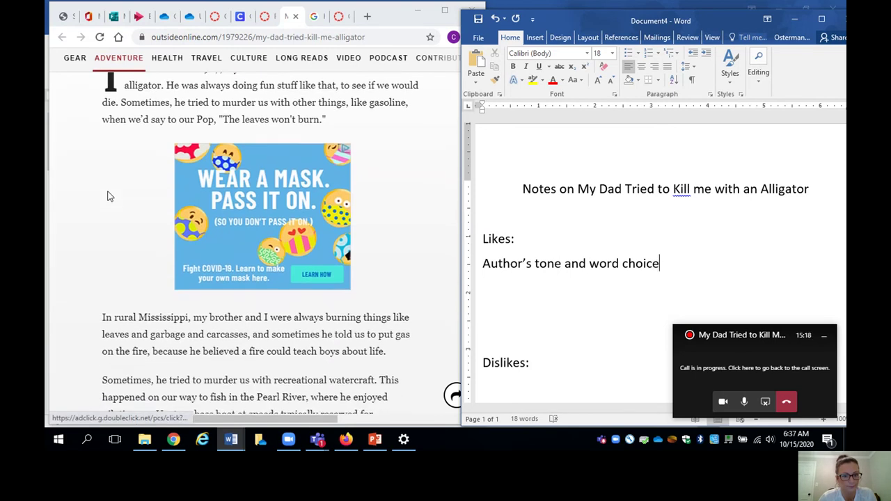
pyautogui.scroll(-1, 108, 196)
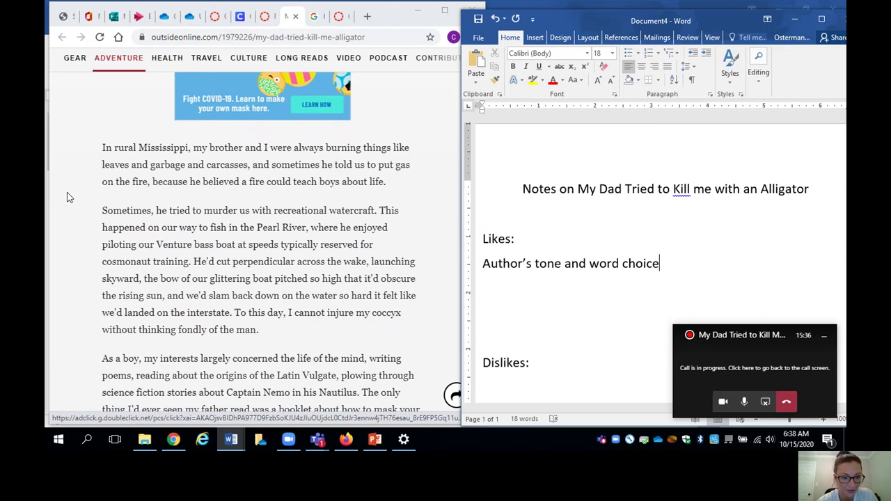
pyautogui.scroll(-1, 68, 198)
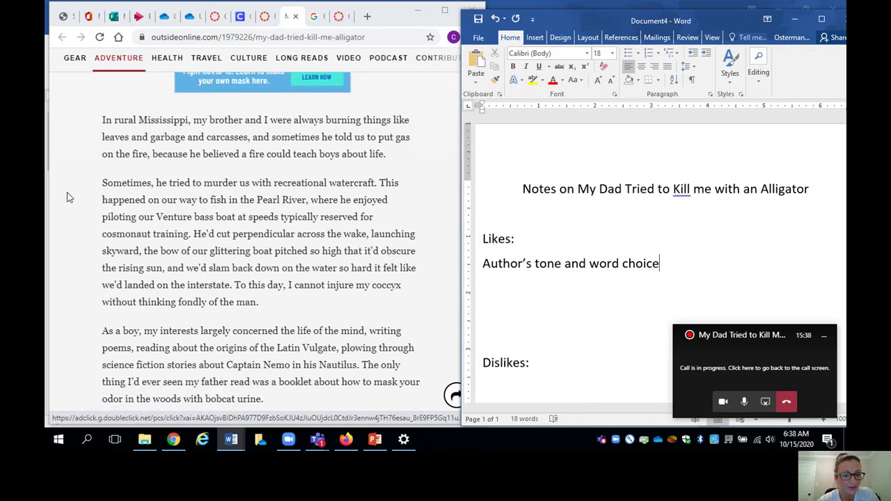
pyautogui.scroll(-1, 68, 197)
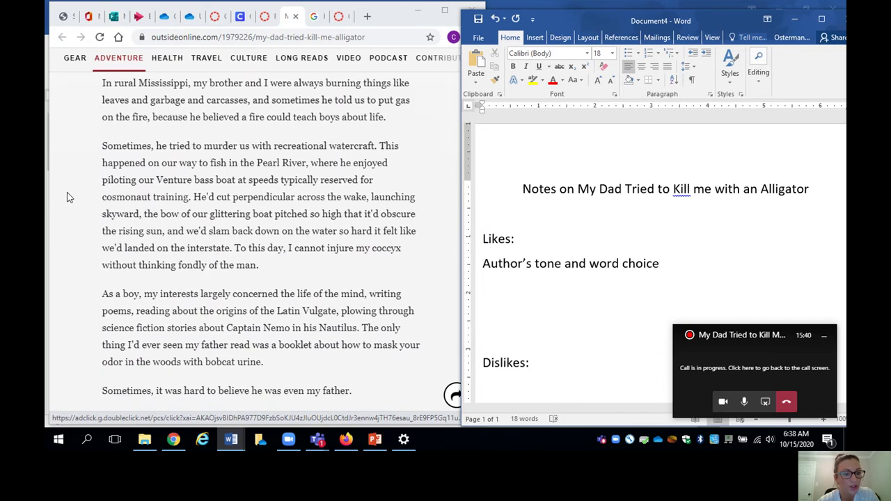
pyautogui.scroll(-1, 68, 197)
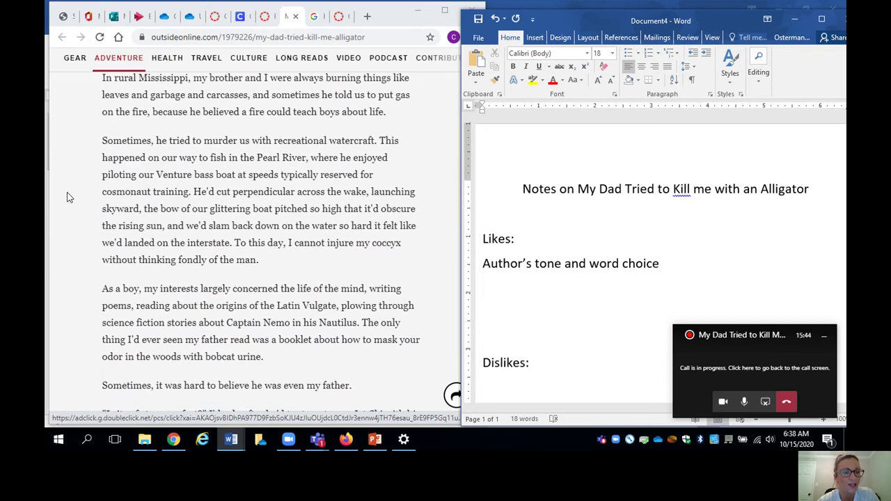
pyautogui.scroll(-1, 68, 197)
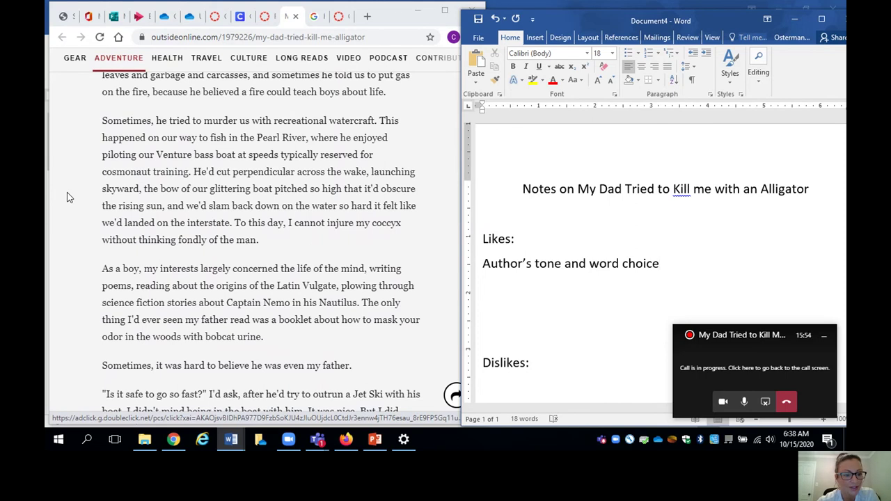
pyautogui.scroll(-1, 66, 198)
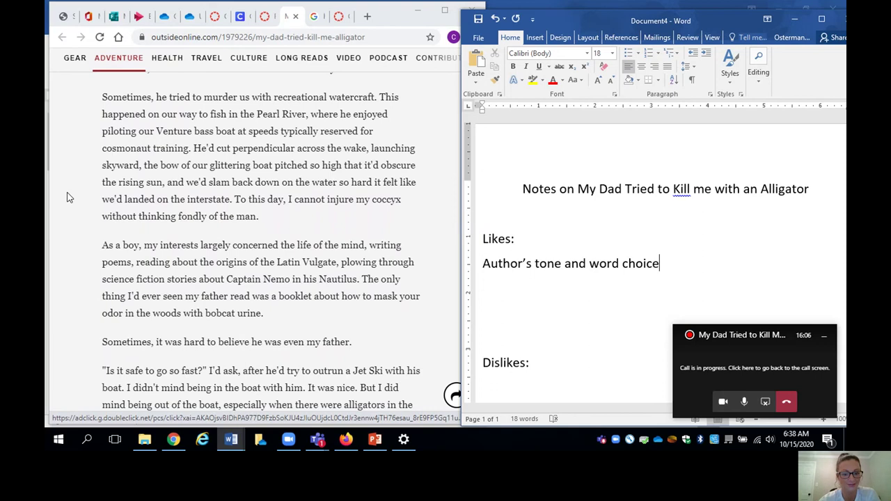
pyautogui.scroll(-1, 293, 181)
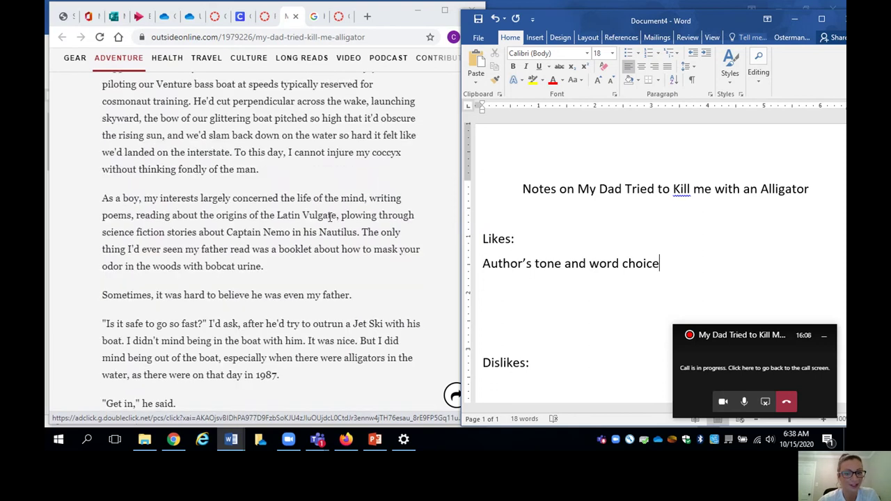
pyautogui.scroll(-1, 334, 216)
# - Add 'Humor' as the second like, then keep reading down the article
pyautogui.press('Return')
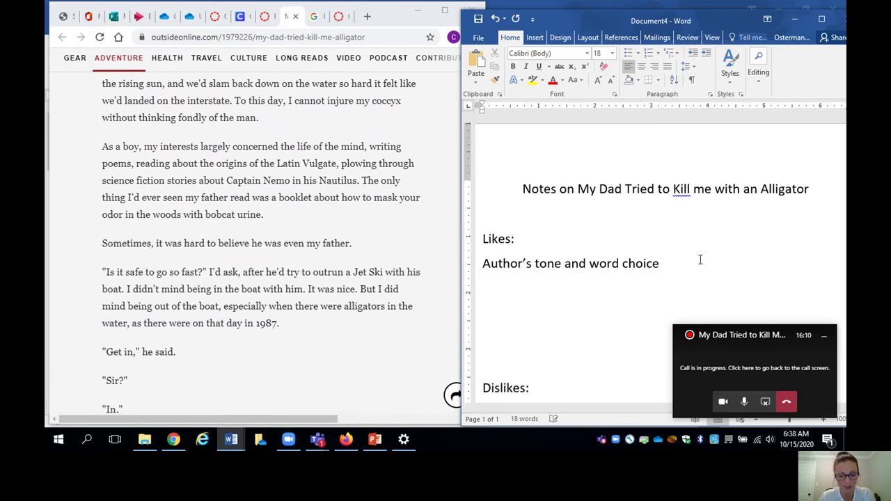
pyautogui.write('Humor')
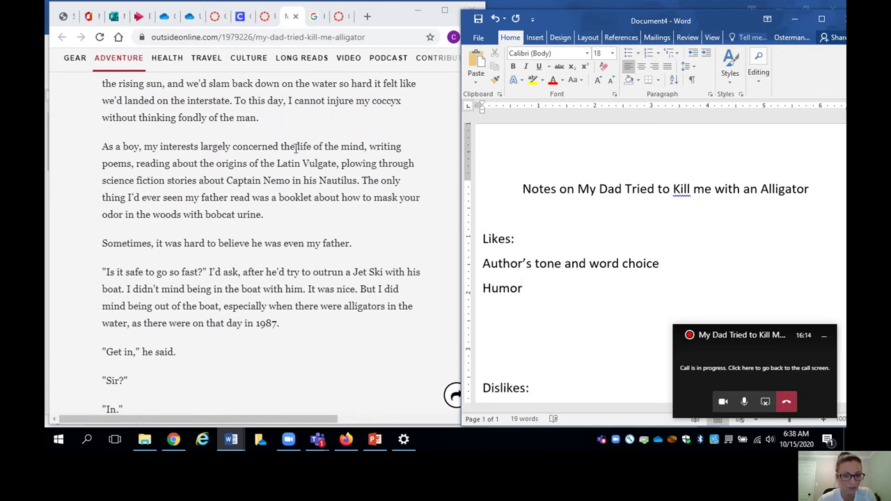
pyautogui.scroll(1, 295, 149)
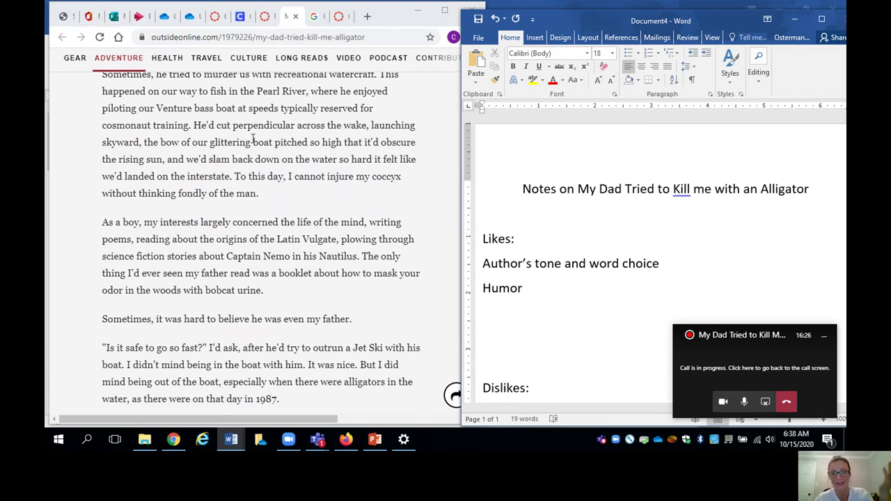
pyautogui.scroll(-2, 252, 140)
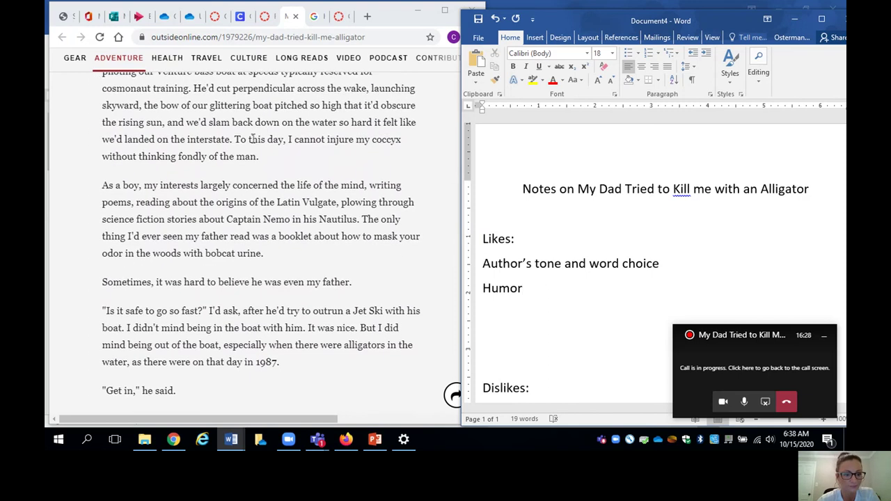
pyautogui.scroll(-1, 253, 139)
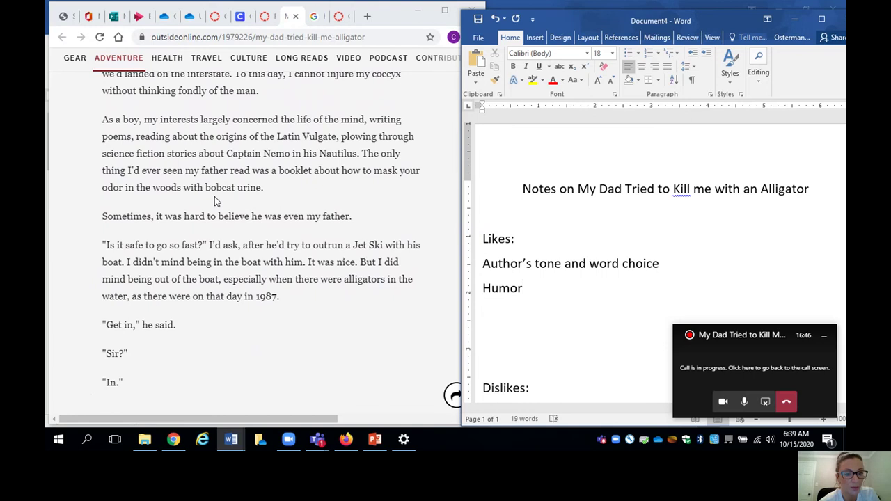
pyautogui.scroll(-2, 214, 200)
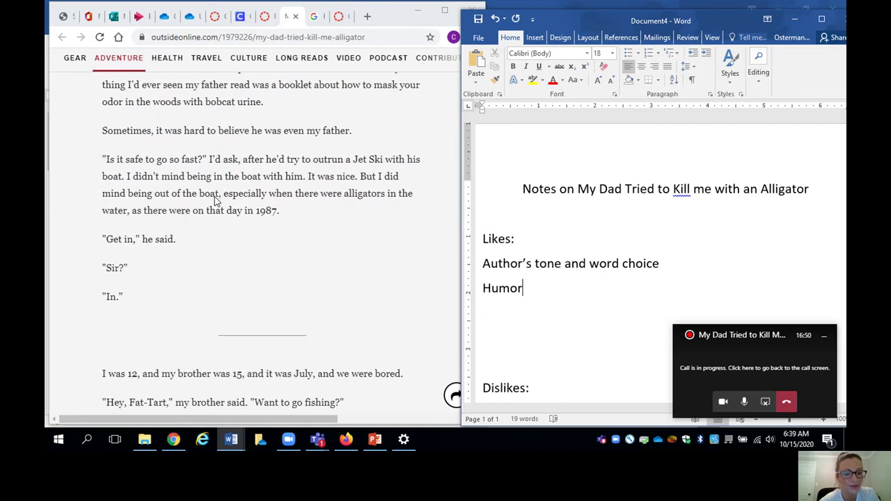
pyautogui.scroll(-1, 214, 201)
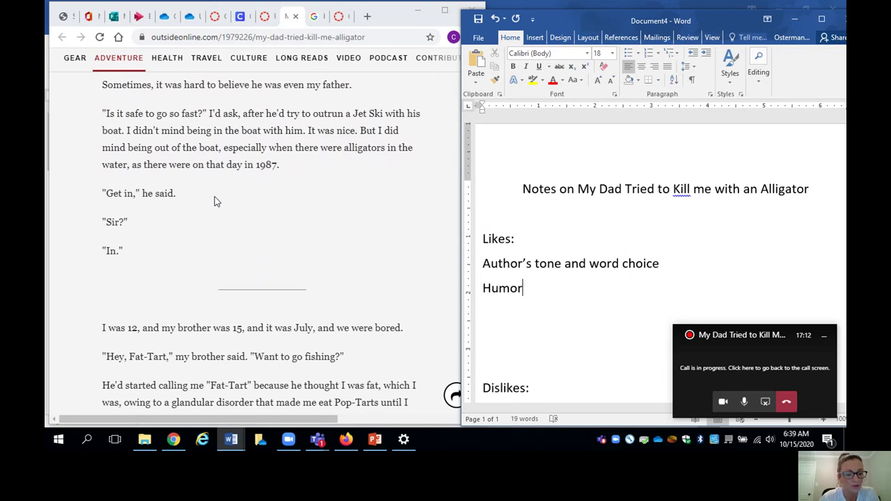
pyautogui.scroll(-3, 214, 197)
pyautogui.scroll(-1, 216, 200)
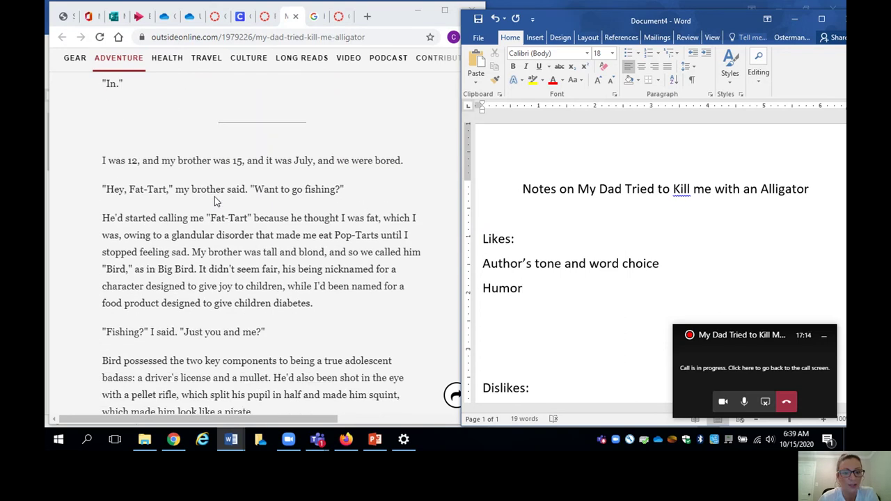
pyautogui.scroll(-1, 214, 197)
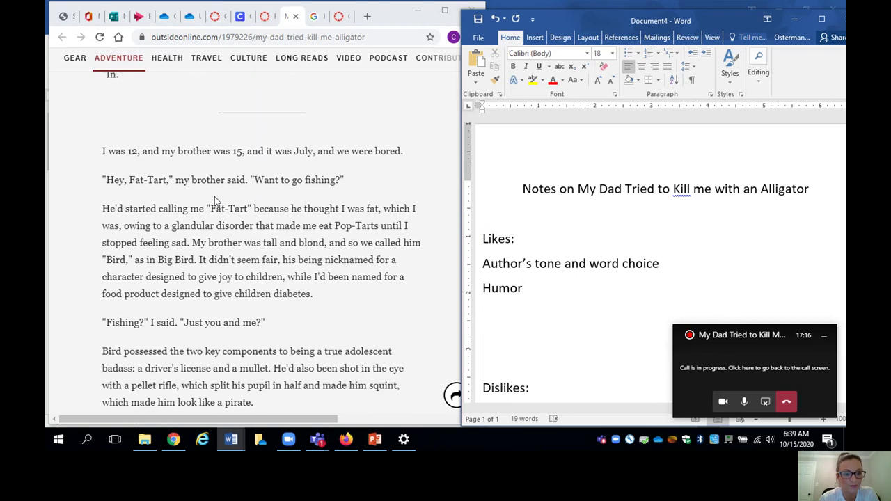
pyautogui.scroll(-1, 214, 198)
pyautogui.scroll(-2, 214, 198)
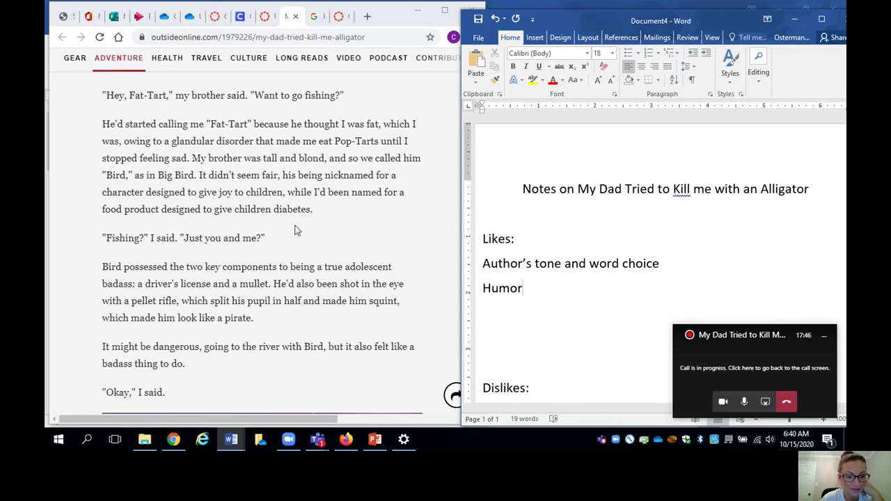
pyautogui.scroll(-2, 295, 230)
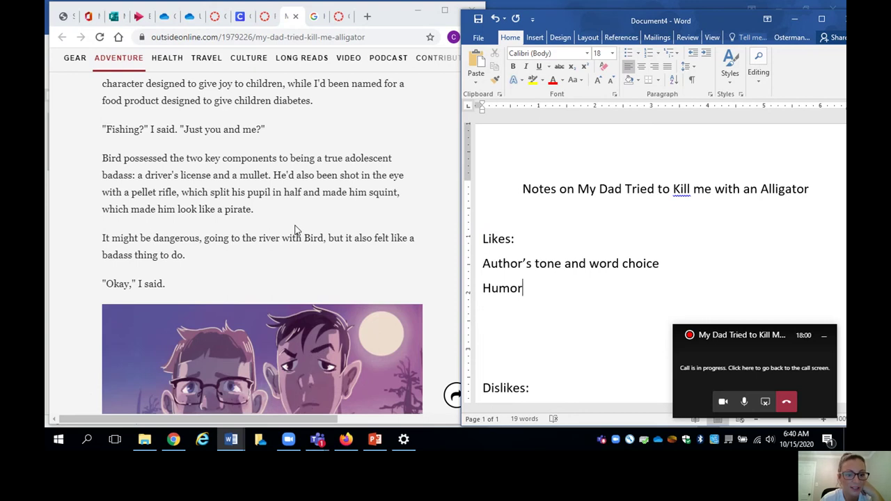
pyautogui.scroll(-1, 295, 230)
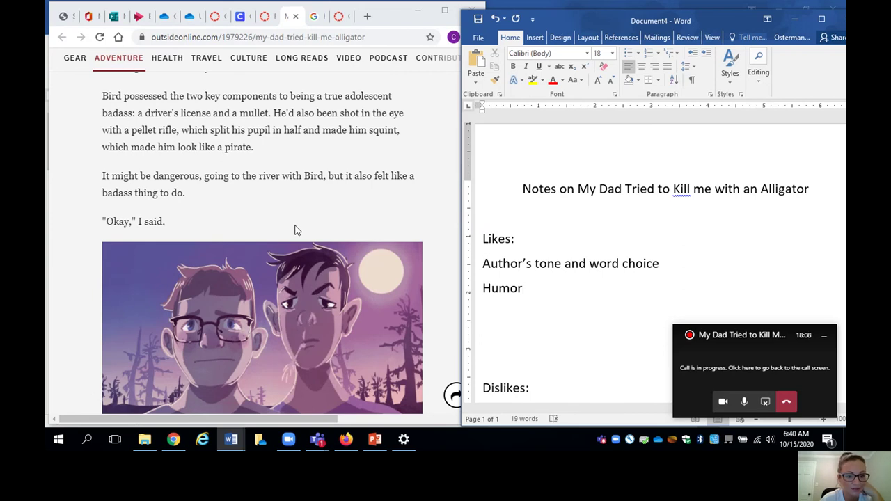
pyautogui.scroll(-4, 295, 230)
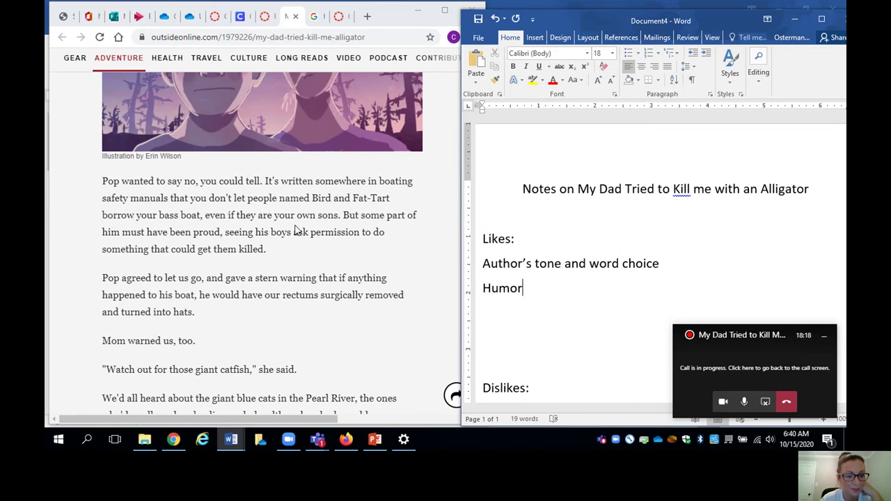
pyautogui.scroll(-1, 294, 230)
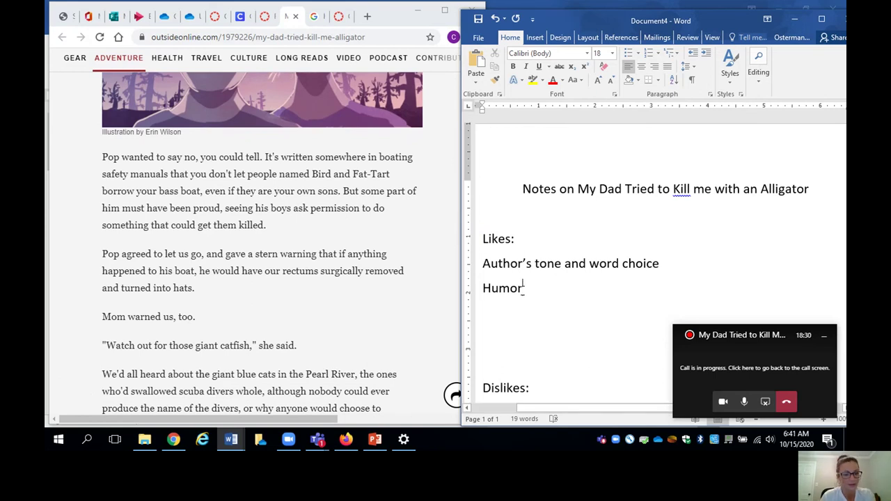
pyautogui.scroll(-1, 524, 291)
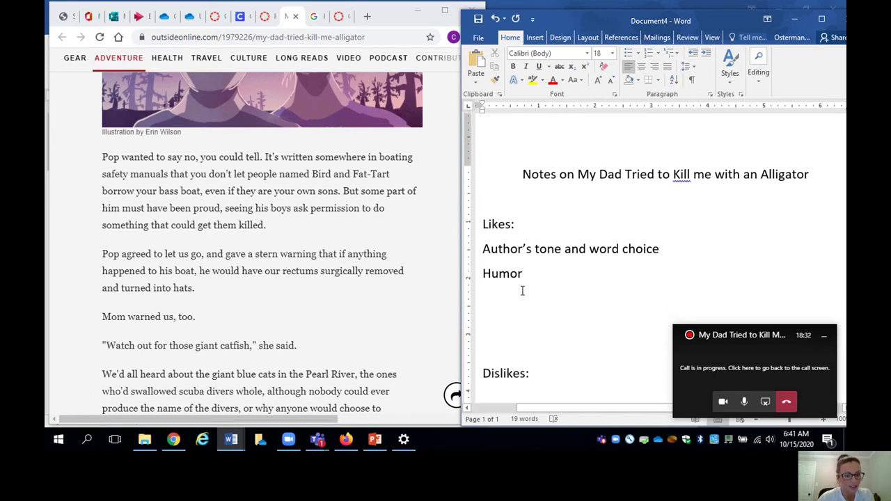
pyautogui.scroll(-1, 522, 291)
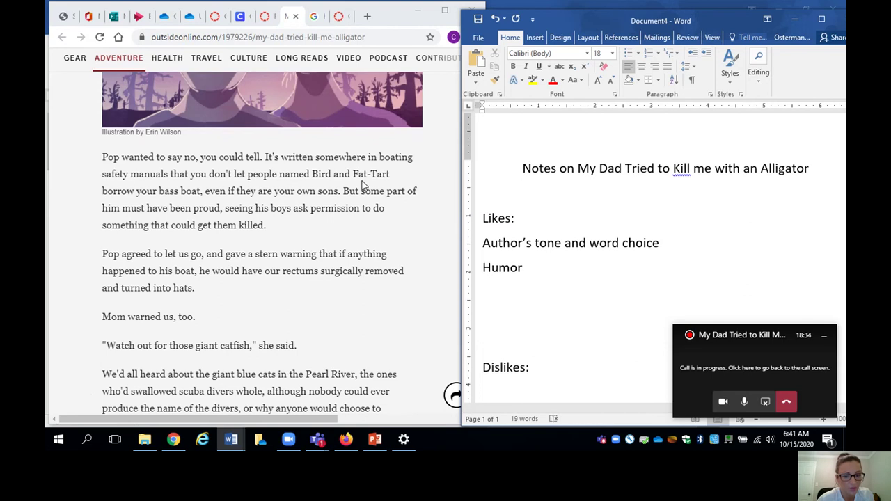
pyautogui.scroll(-1, 362, 185)
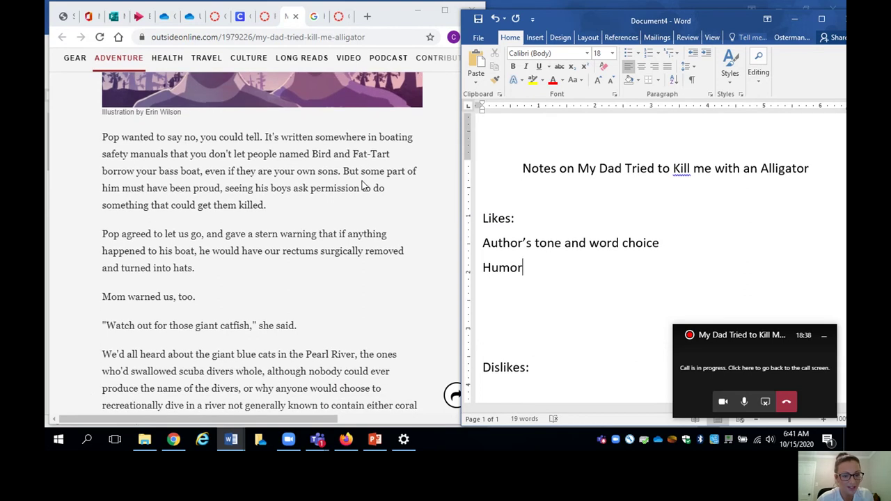
# - Type 'Characterization- Development of his dad' on a new line below Humor
pyautogui.scroll(-1, 362, 184)
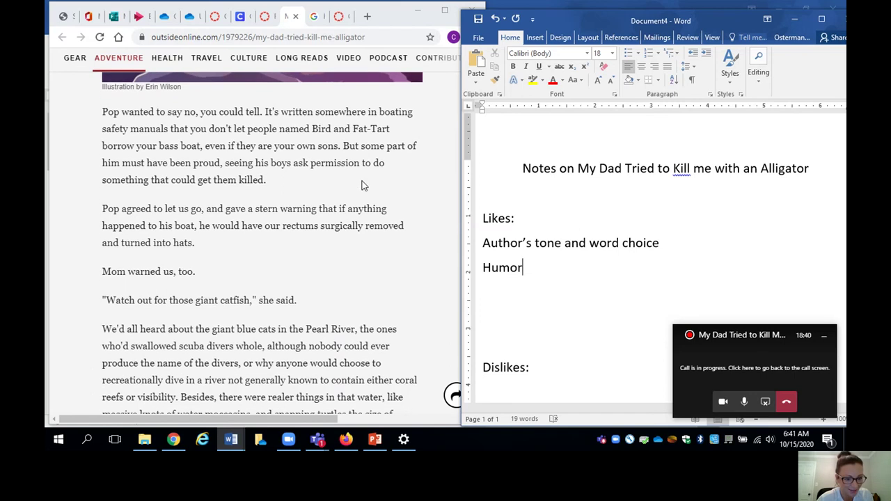
pyautogui.scroll(-1, 362, 184)
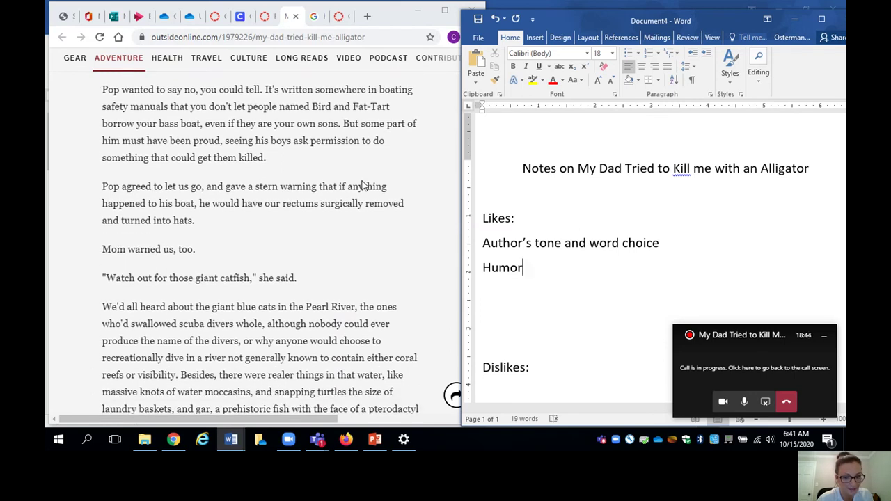
pyautogui.press('Return')
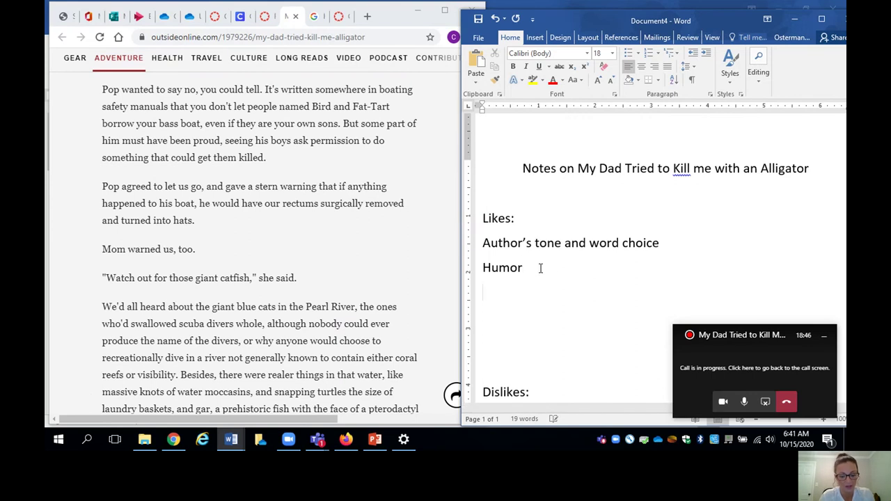
pyautogui.write('Characterization')
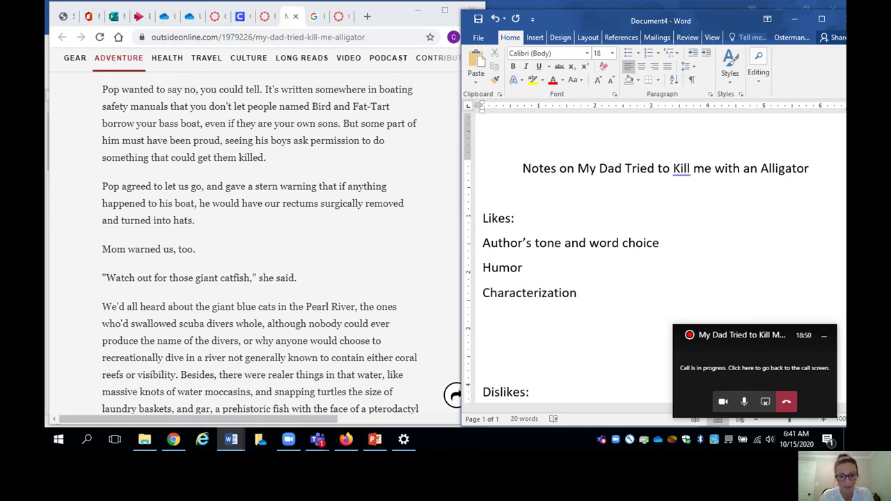
pyautogui.write('- Developme')
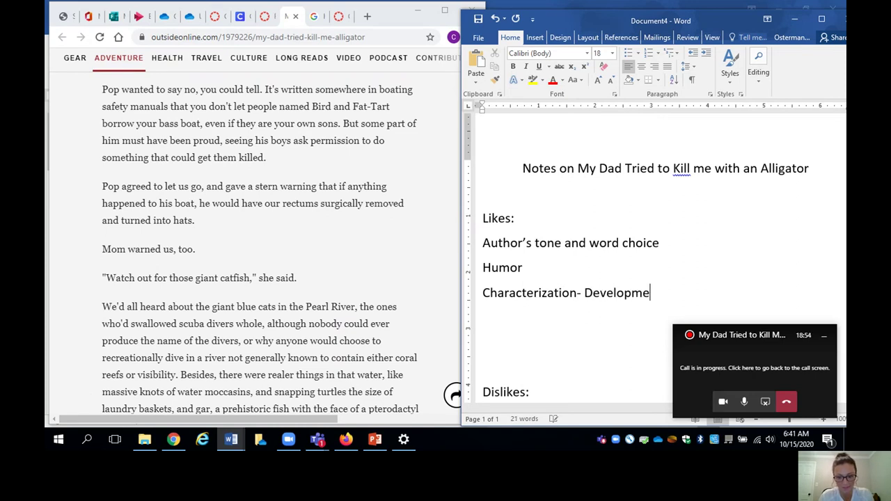
pyautogui.write('nt of his dad')
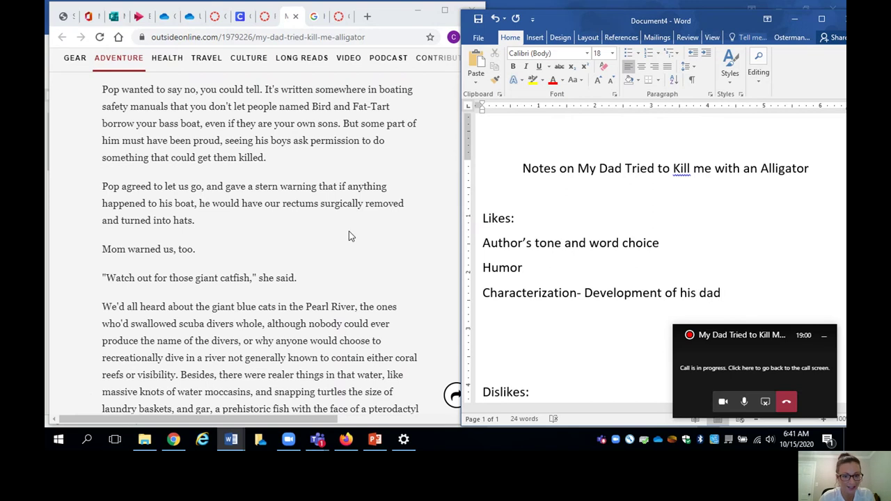
pyautogui.scroll(-1, 349, 231)
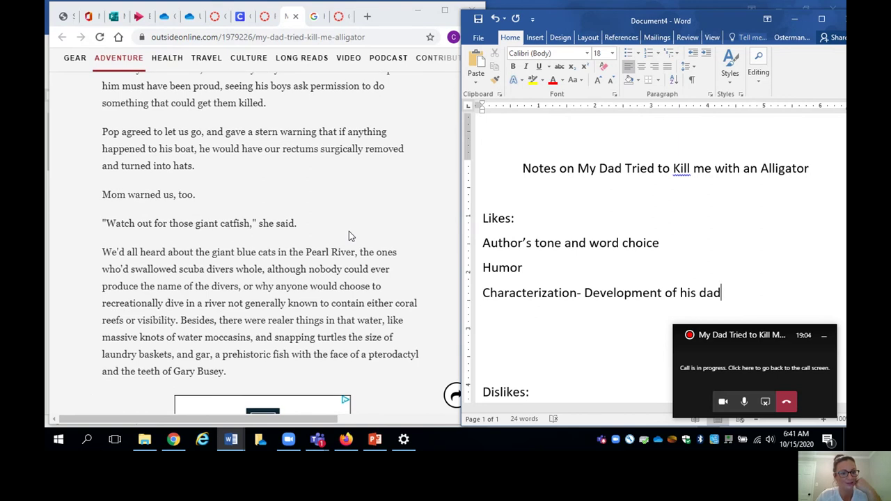
pyautogui.scroll(1, 348, 233)
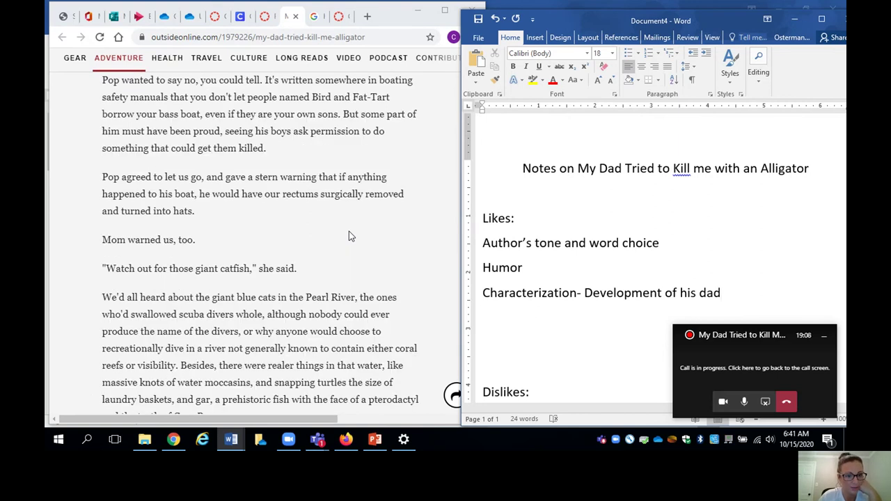
pyautogui.scroll(1, 348, 235)
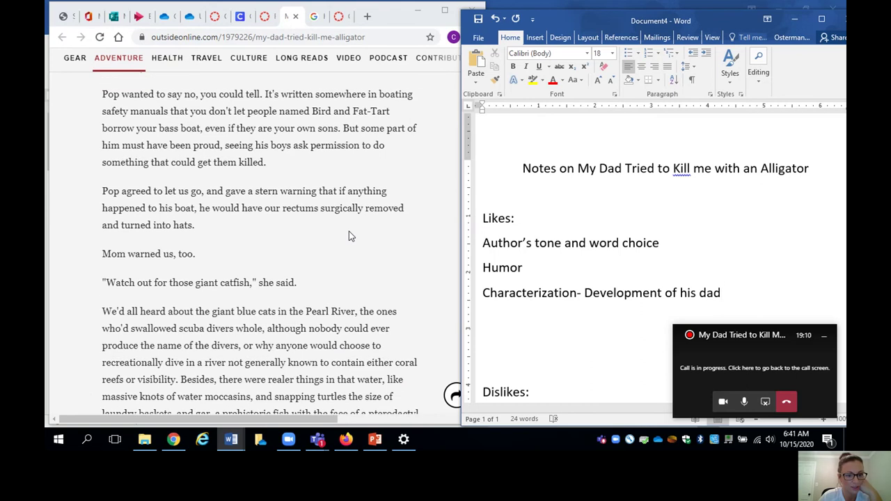
pyautogui.scroll(-2, 348, 231)
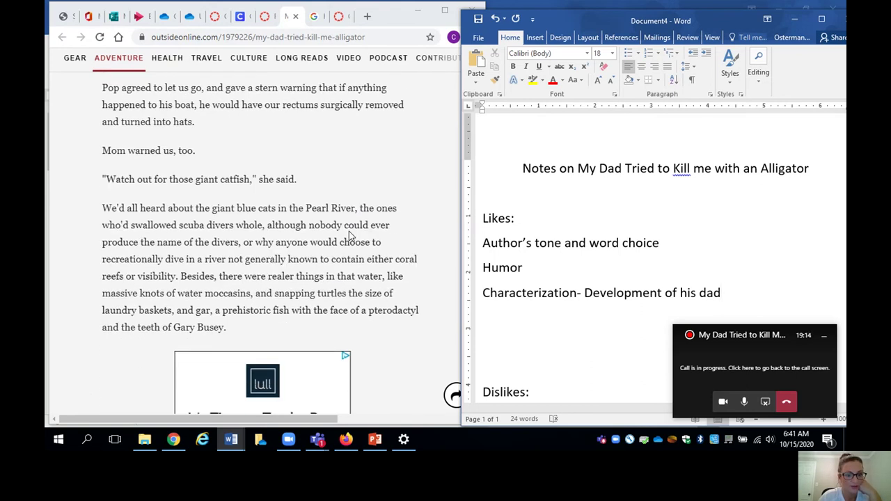
pyautogui.scroll(-2, 349, 236)
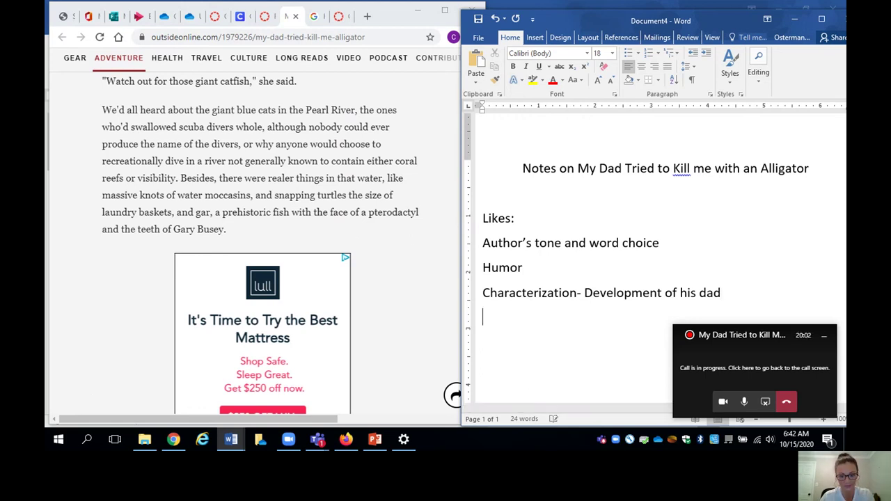
# - Type 'Imagery! Paints a picture!!!' as the fourth like, correcting the typo in picture
pyautogui.write('Imagery! Paints a pit')
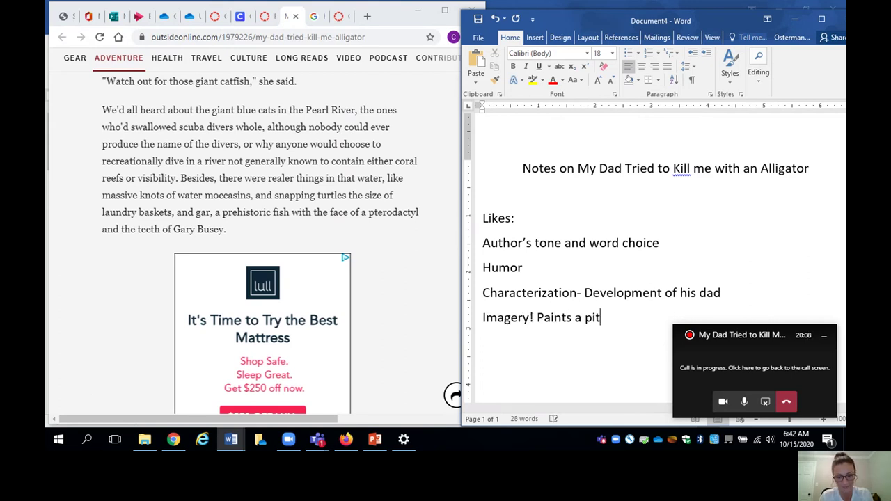
pyautogui.press('BackSpace')
pyautogui.write('cture!!!')
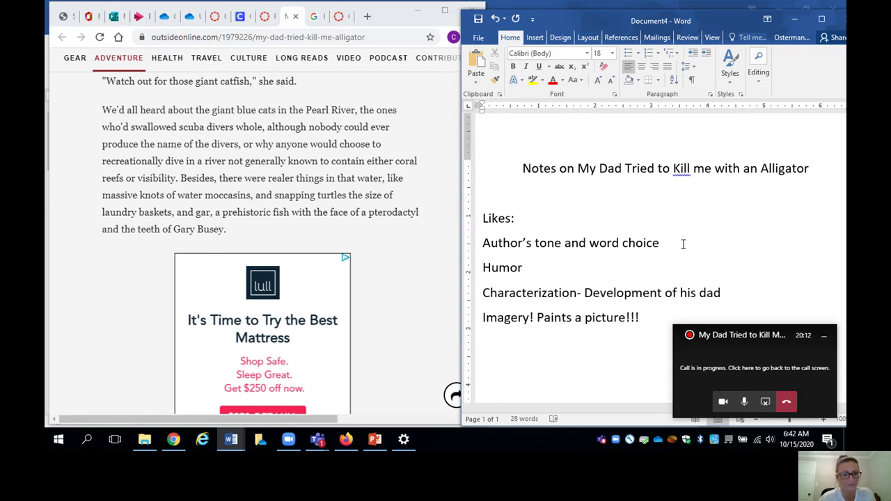
pyautogui.scroll(-3, 272, 248)
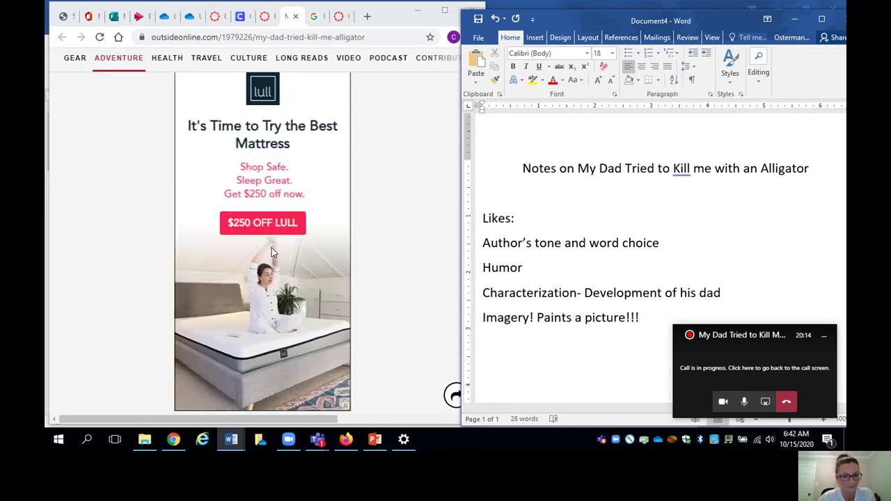
pyautogui.scroll(-5, 271, 248)
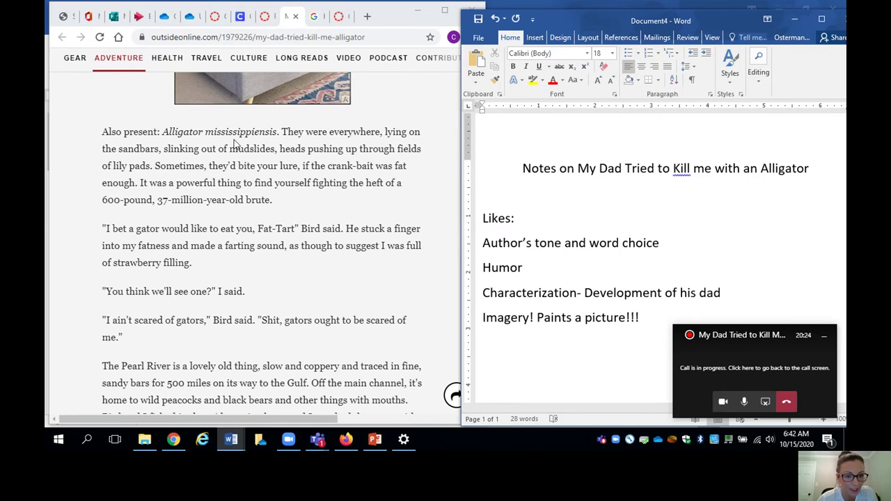
# - Copy 'Alligator mississippiensis' from the article and paste it on a new line below Imagery
pyautogui.moveTo(278, 132); pyautogui.dragTo(164, 131)
pyautogui.hotkey('ctrl', 'c')
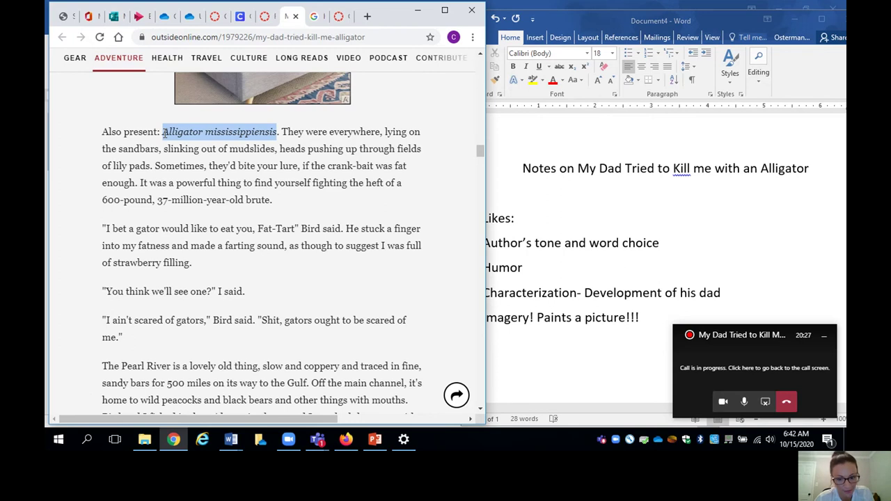
pyautogui.click(593, 334)
pyautogui.press('Return')
pyautogui.hotkey('ctrl', 'v')
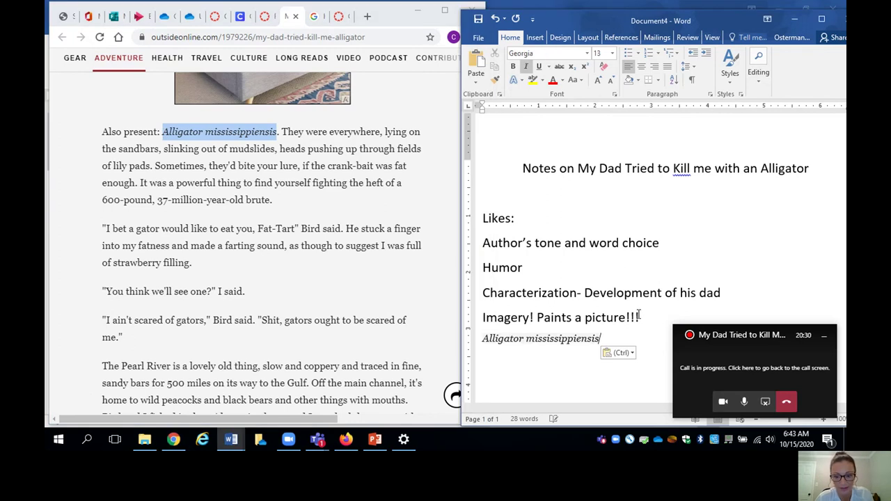
pyautogui.click(366, 16)
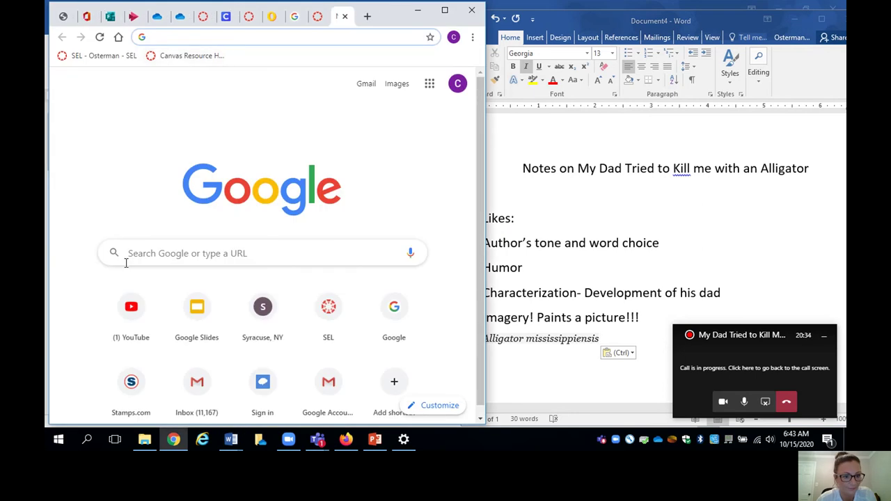
# - Search Google for 'alligator mississippiensis' and switch to the image results
pyautogui.click(131, 255)
pyautogui.write('alligator mississippiensis')
pyautogui.press('Return')
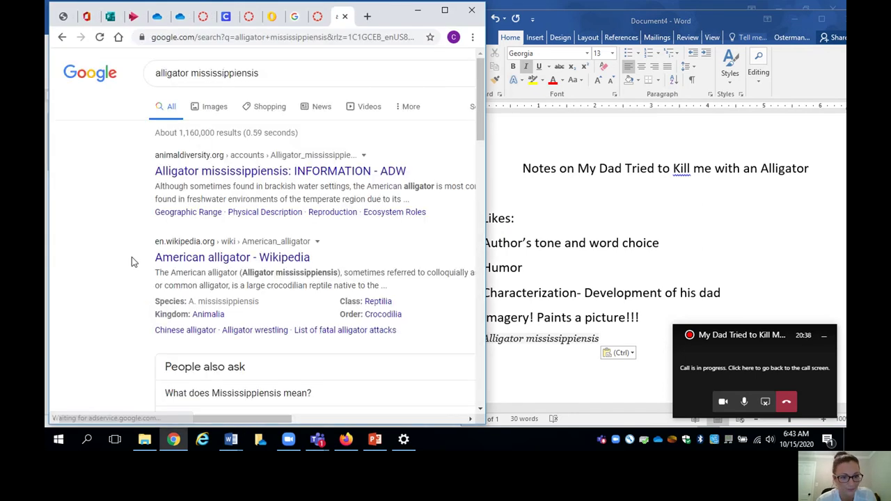
pyautogui.click(216, 114)
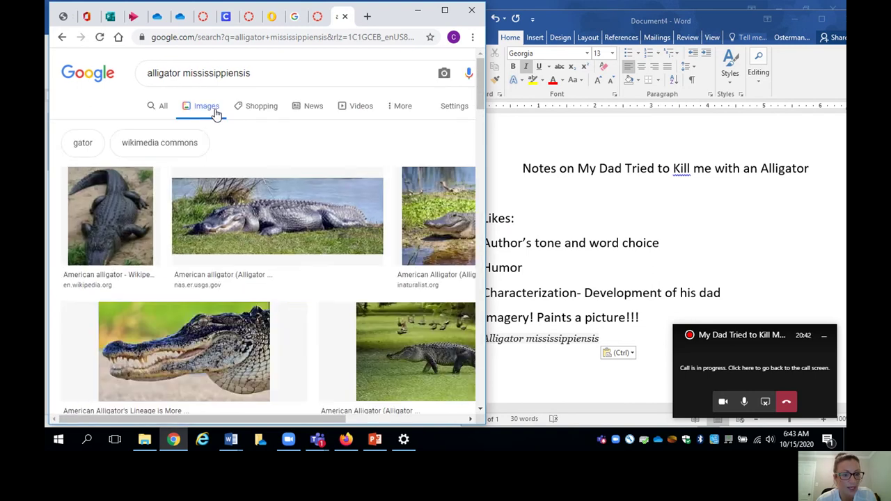
# - Browse the alligator photos, then return to the Outside Online article tab
pyautogui.scroll(-2, 222, 160)
pyautogui.scroll(-3, 223, 171)
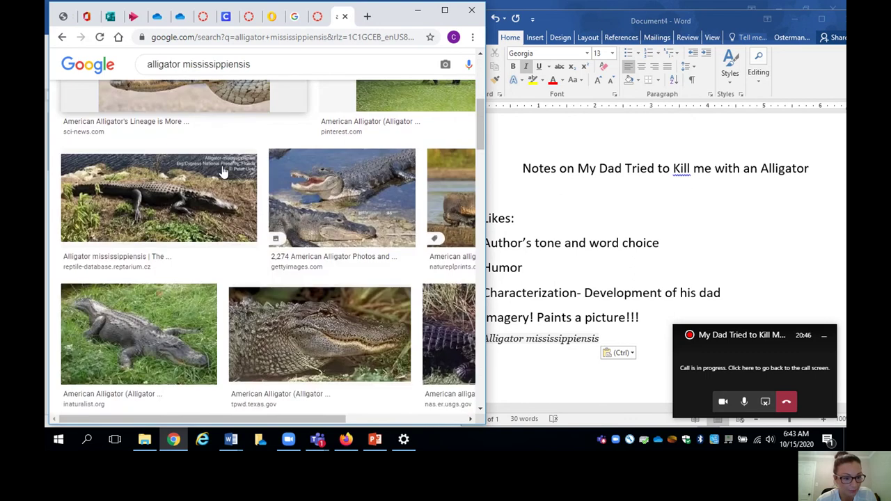
pyautogui.scroll(-2, 223, 170)
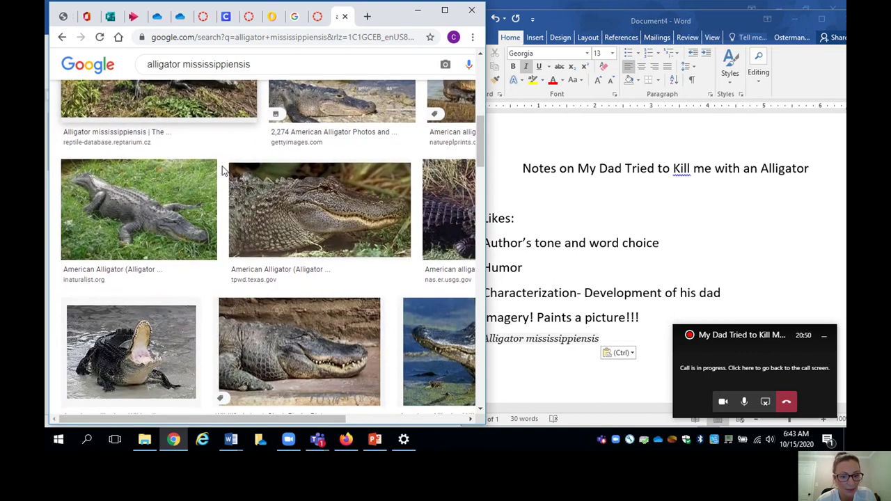
pyautogui.scroll(2, 223, 171)
pyautogui.scroll(5, 222, 166)
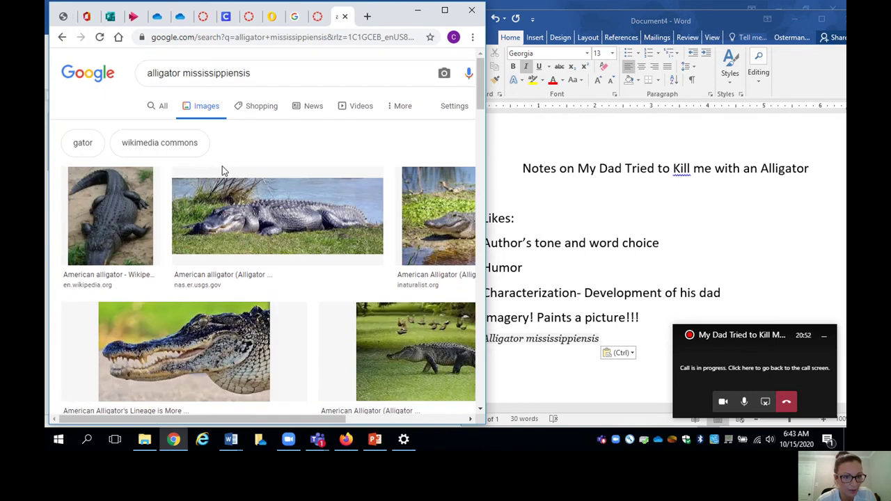
pyautogui.click(273, 25)
# - Clear the article's highlight and scroll down to the 'I ain't scared of gators' dialogue
pyautogui.click(271, 240)
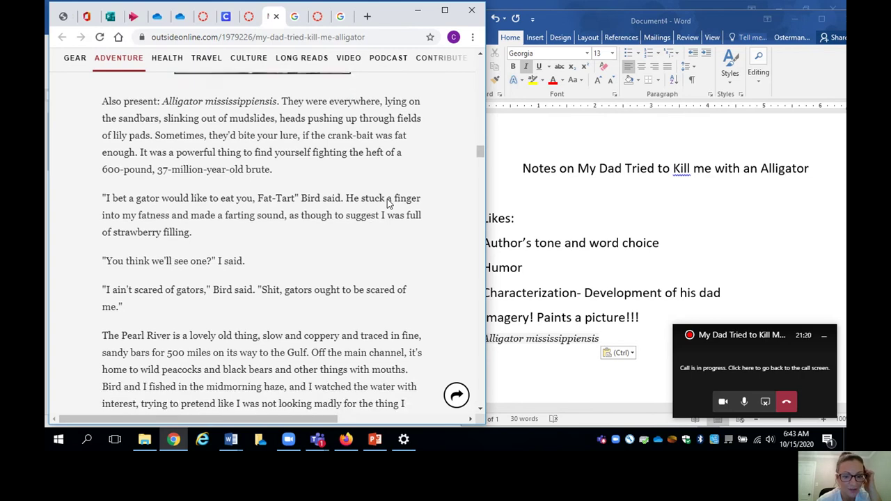
pyautogui.scroll(-1, 387, 202)
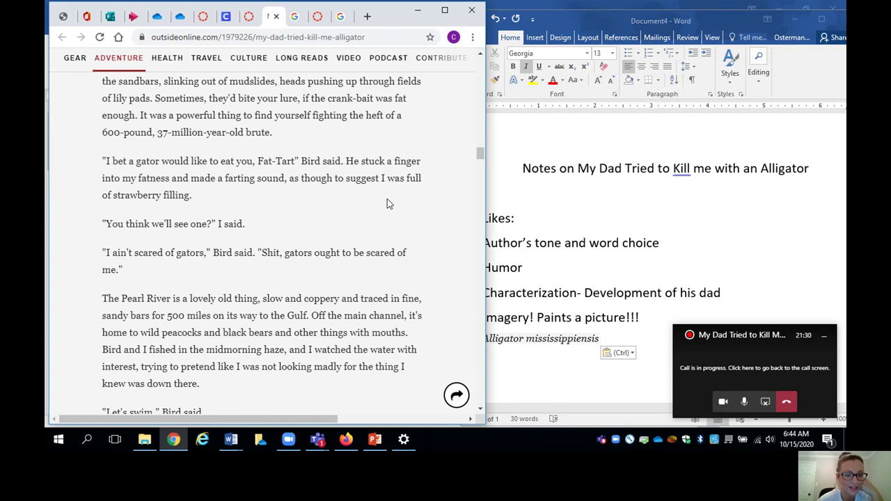
pyautogui.scroll(-1, 387, 199)
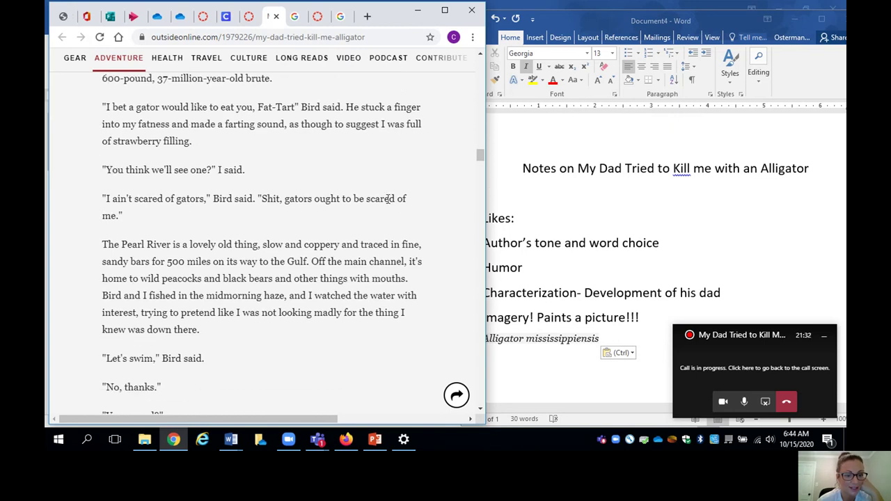
pyautogui.scroll(-1, 389, 199)
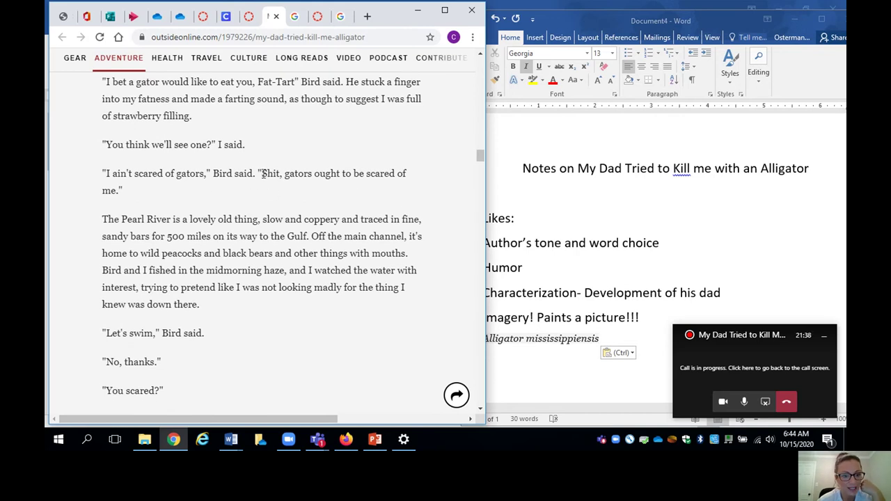
# - Note 'Dialogue: Slang Can picture brother' on a new line below 'Alligator mississippiensis'
pyautogui.moveTo(111, 174); pyautogui.dragTo(204, 175)
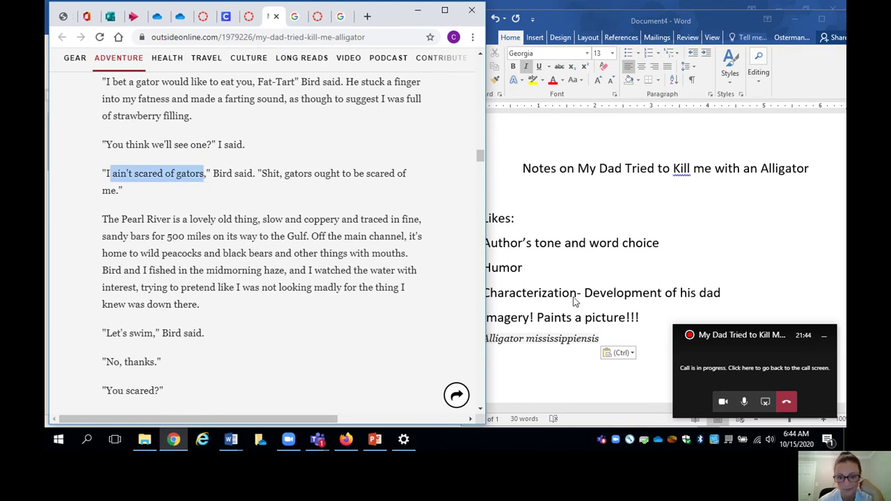
pyautogui.click(590, 336)
pyautogui.press('Return')
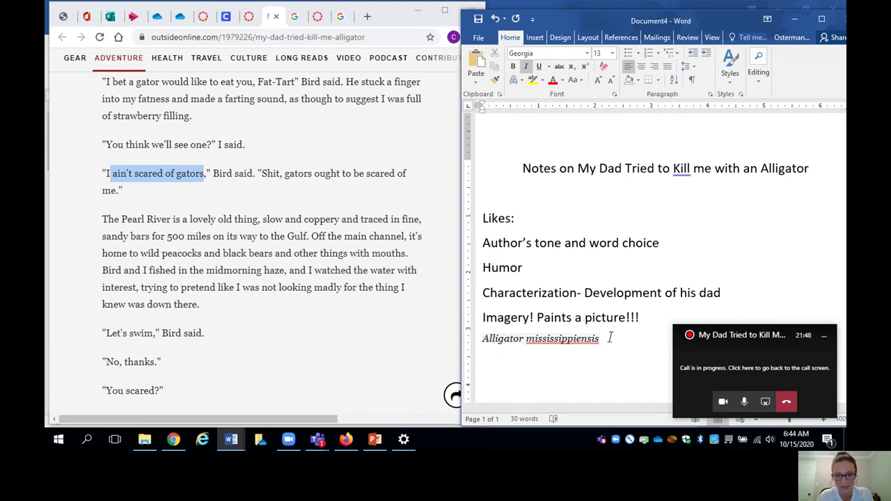
pyautogui.write('Dio')
pyautogui.write('logue')
pyautogui.press('BackSpace')
pyautogui.press('BackSpace')
pyautogui.press('BackSpace')
pyautogui.press('BackSpace')
pyautogui.press('BackSpace')
pyautogui.press('BackSpace')
pyautogui.press('BackSpace')
pyautogui.write('alogue: SLang')
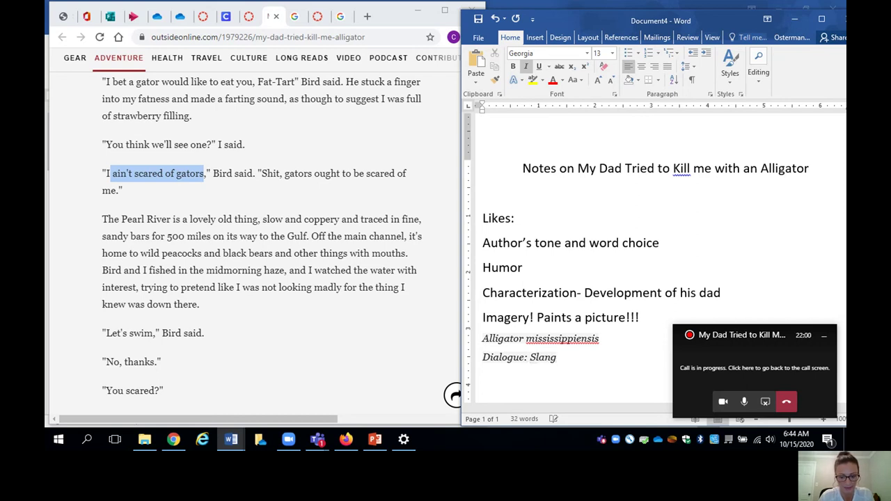
pyautogui.write(' Can ')
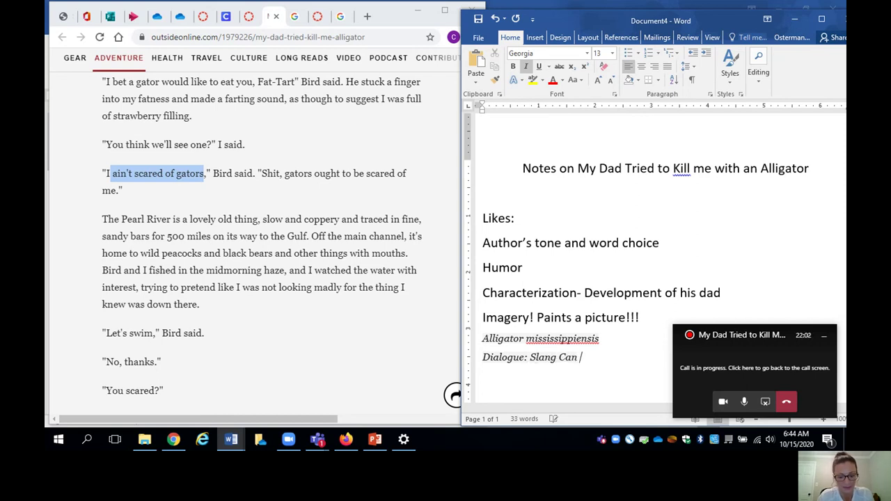
pyautogui.write('picture brother')
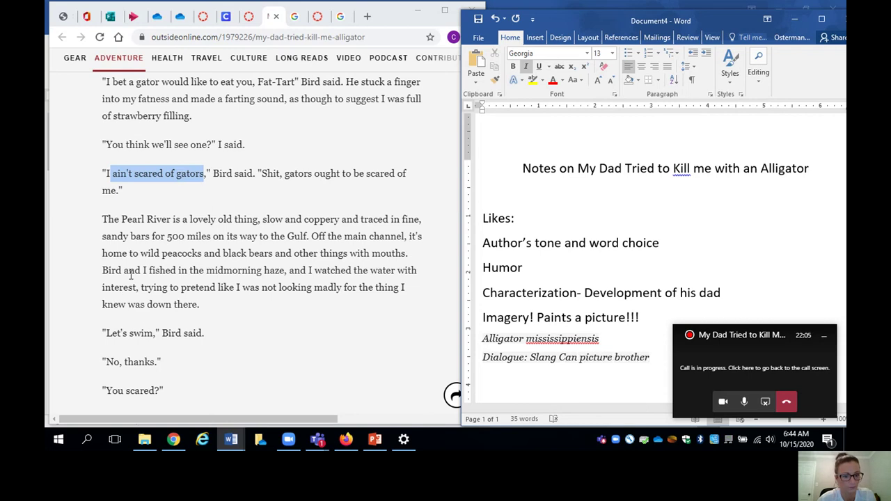
pyautogui.scroll(-2, 130, 275)
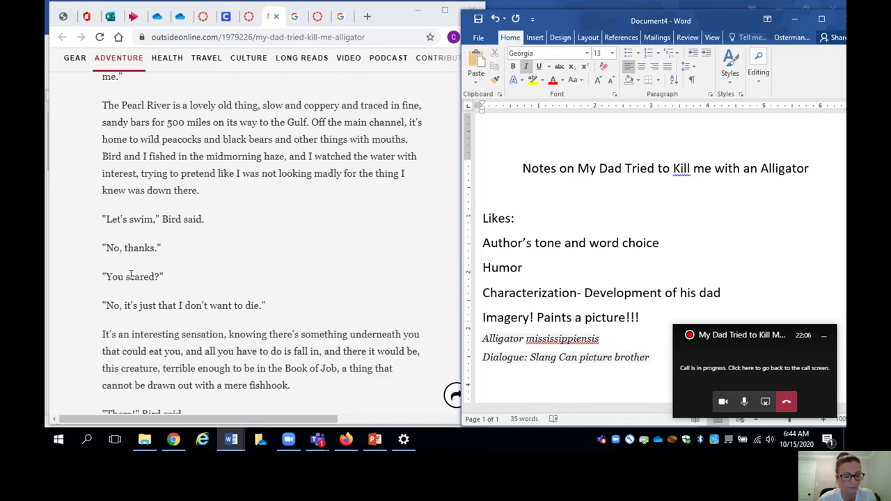
pyautogui.scroll(1, 207, 252)
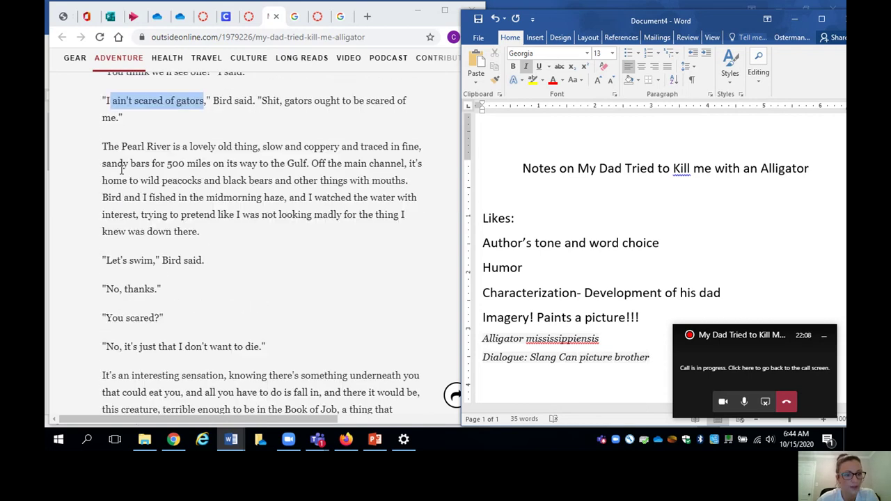
# - Bring the article forward and read down to the "There!" Bird said passage
pyautogui.click(185, 124)
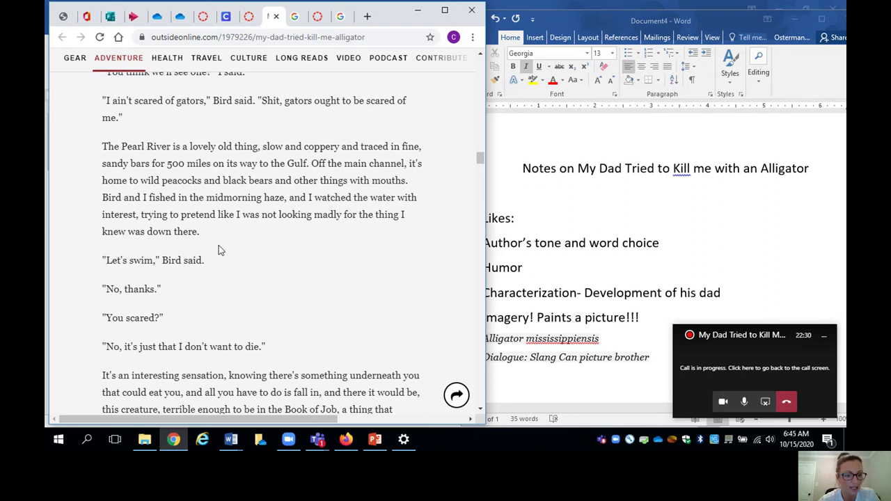
pyautogui.scroll(-2, 219, 245)
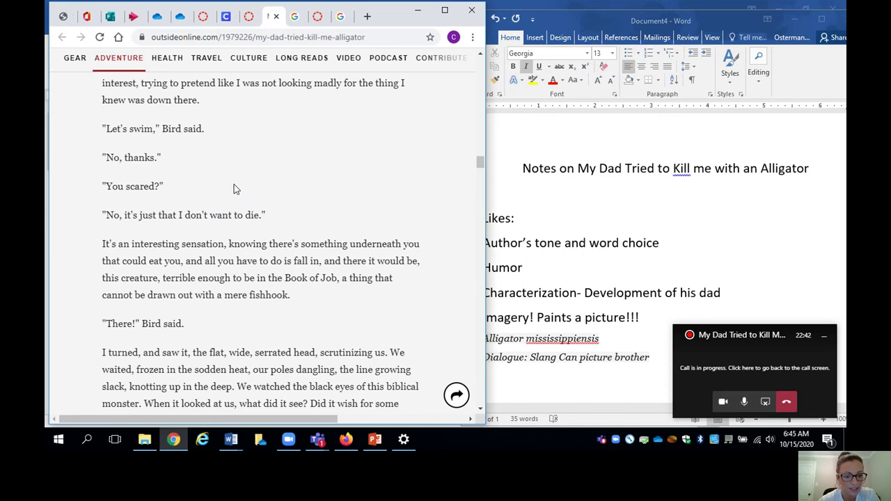
pyautogui.scroll(-1, 234, 189)
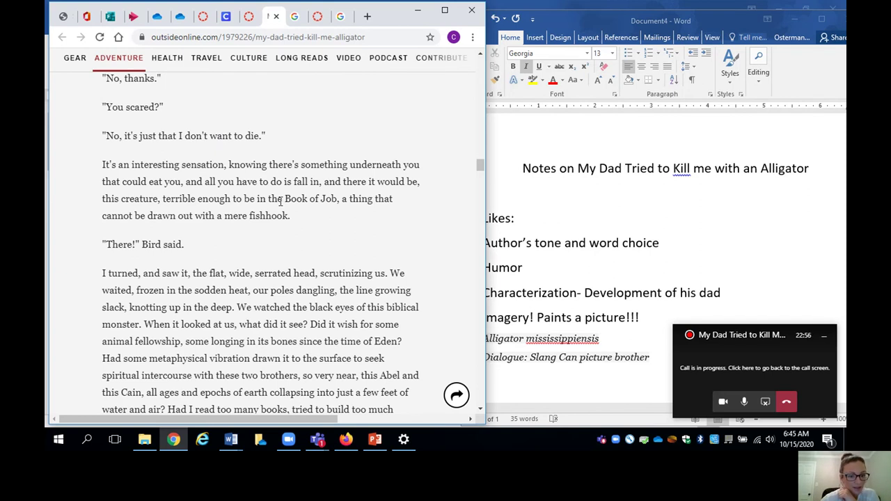
pyautogui.scroll(-1, 280, 201)
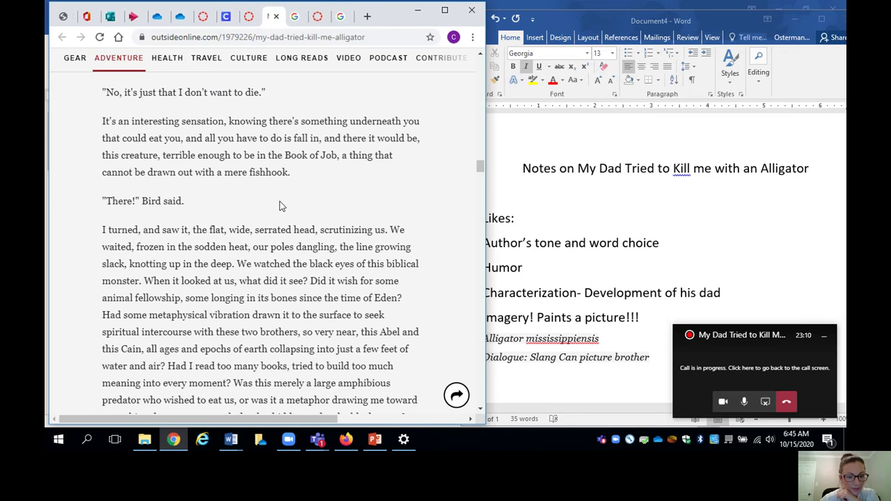
# - Read the alligator encounter down to "I got my pistol," then bring the Word notes forward
pyautogui.scroll(-1, 279, 206)
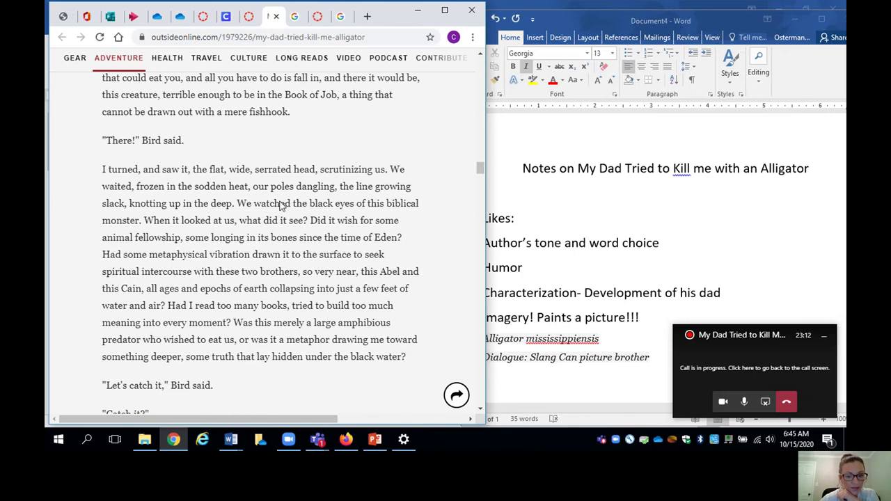
pyautogui.scroll(-1, 281, 204)
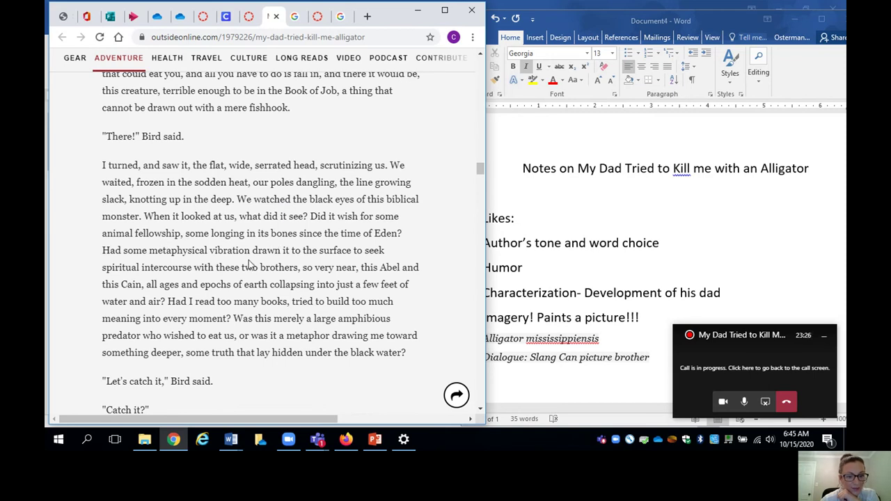
pyautogui.scroll(-1, 249, 266)
pyautogui.scroll(-1, 249, 265)
pyautogui.scroll(-1, 249, 265)
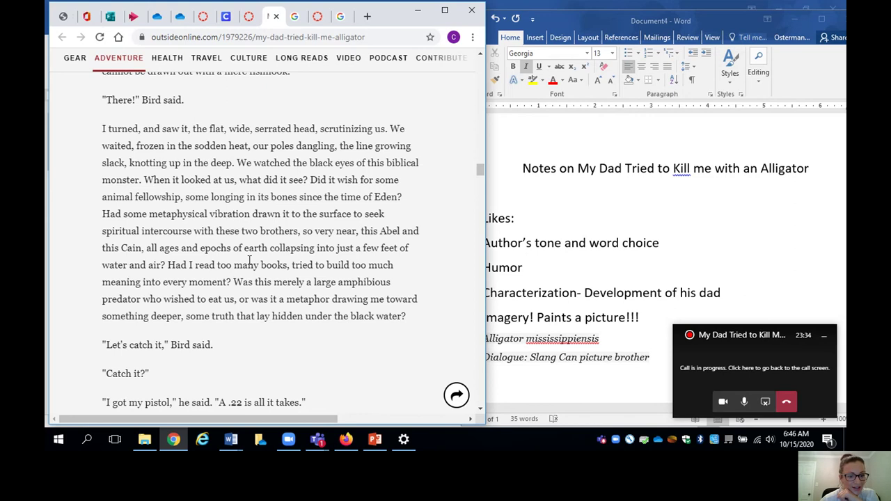
pyautogui.scroll(-1, 249, 259)
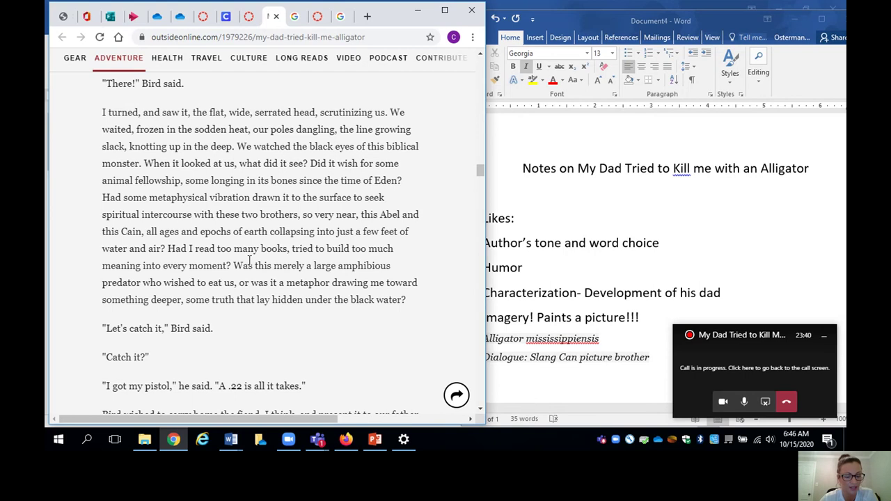
pyautogui.scroll(-1, 249, 260)
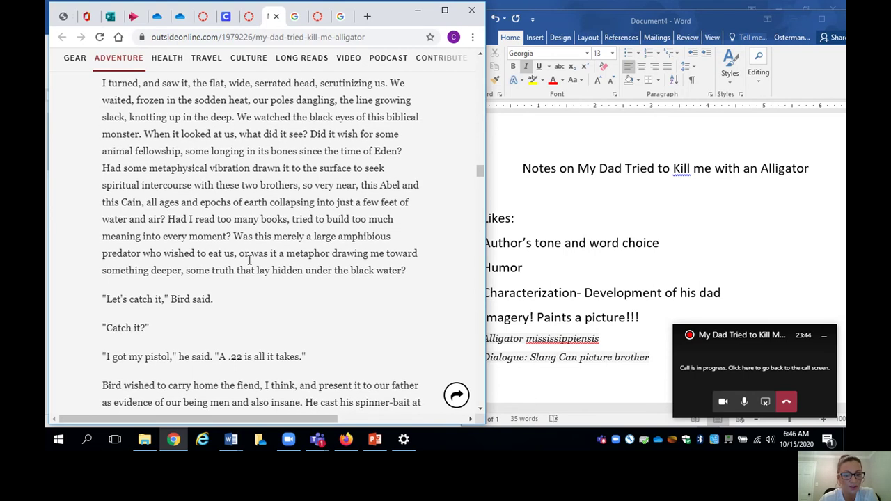
pyautogui.scroll(-1, 249, 259)
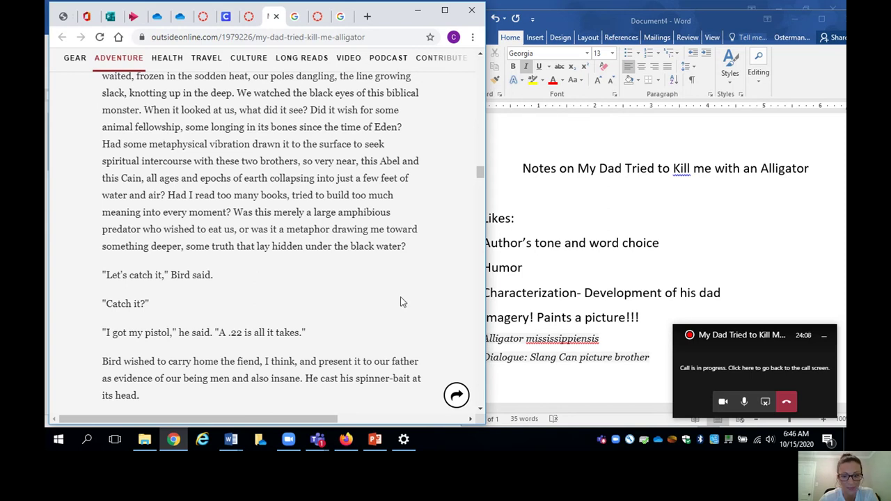
pyautogui.click(555, 306)
pyautogui.scroll(-1, 554, 303)
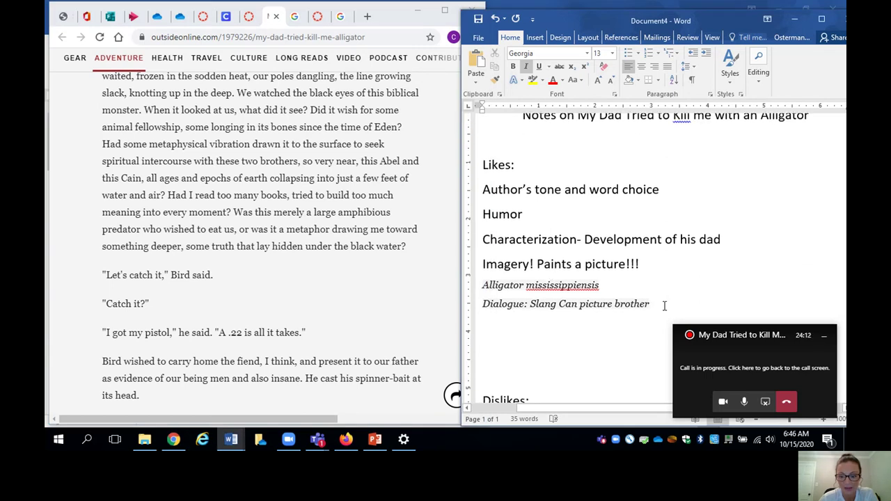
# - Below 'Dialogue: Slang Can picture brother', add the line 'No tag in conversation...feels tense....quick banter'
pyautogui.press('Return')
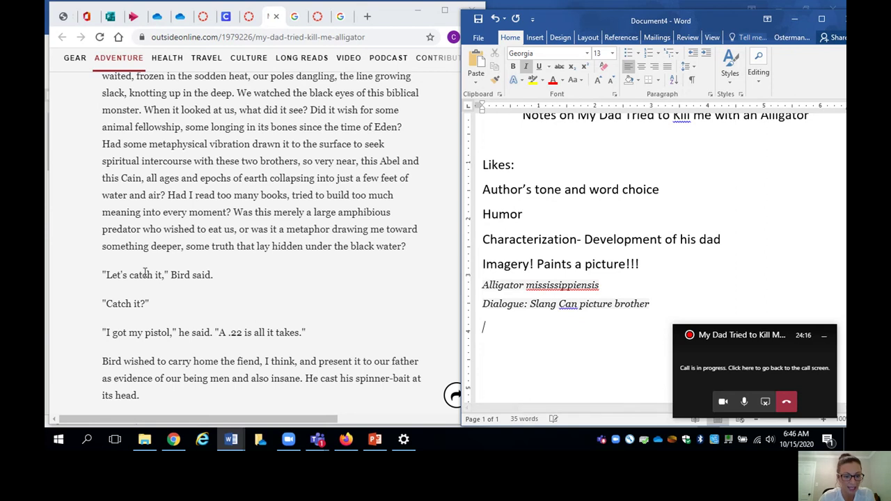
pyautogui.click(148, 301)
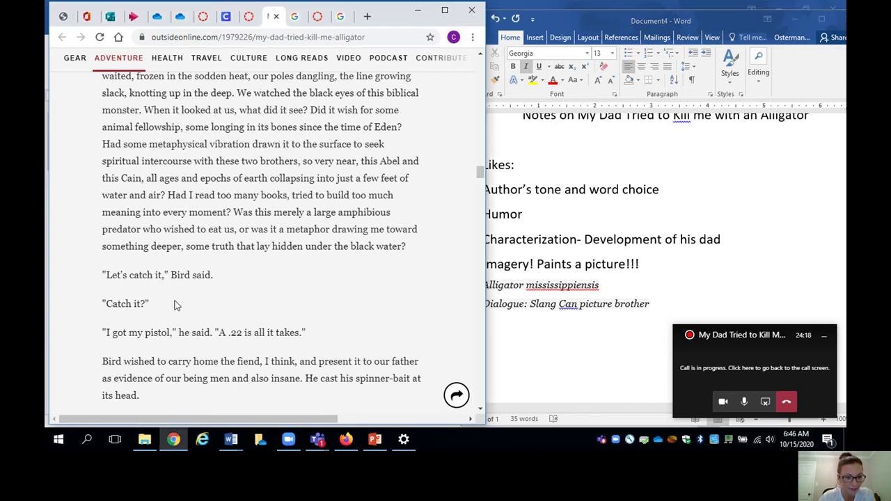
pyautogui.click(525, 350)
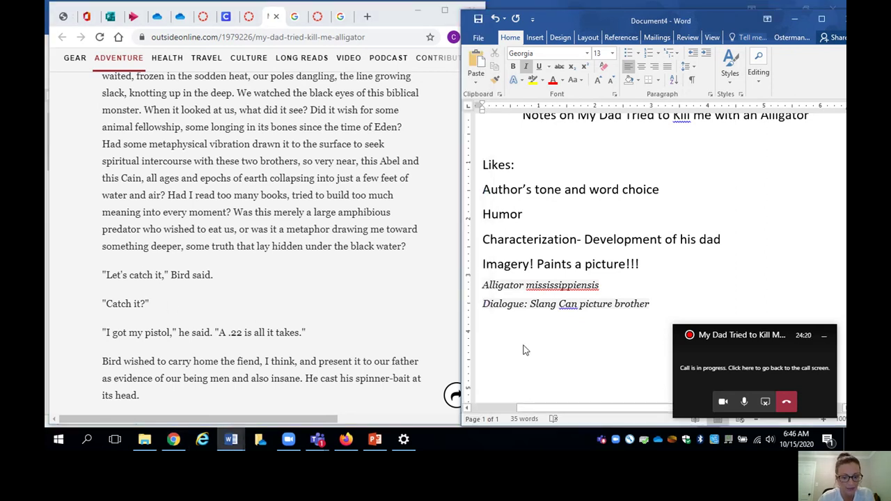
pyautogui.write('No tag in conversation...')
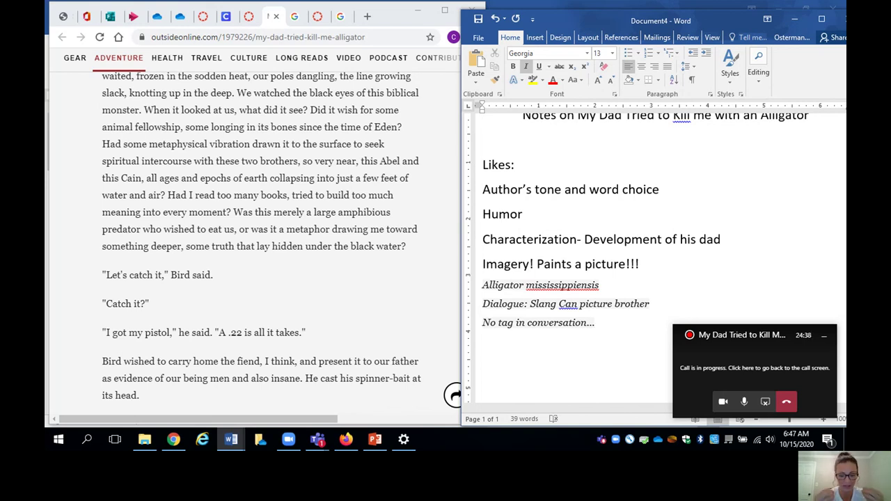
pyautogui.write('feels tense....quick banter')
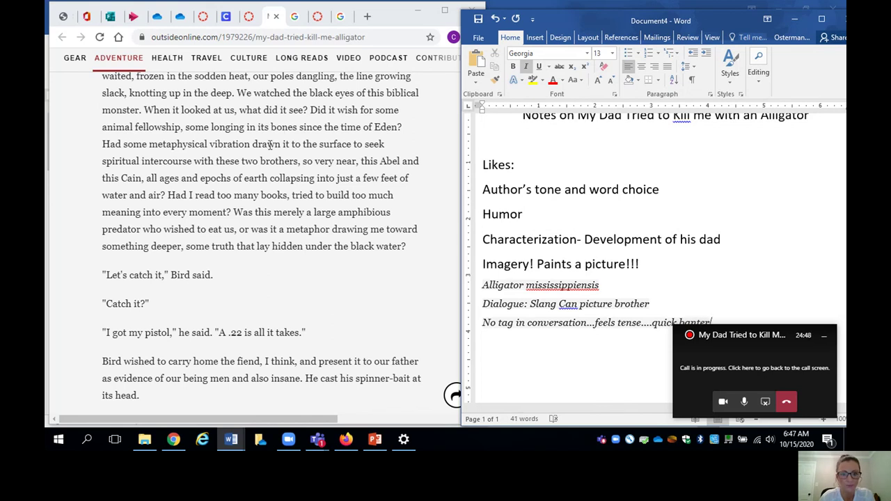
# - Delete the empty line above the Dislikes: heading
pyautogui.click(559, 169)
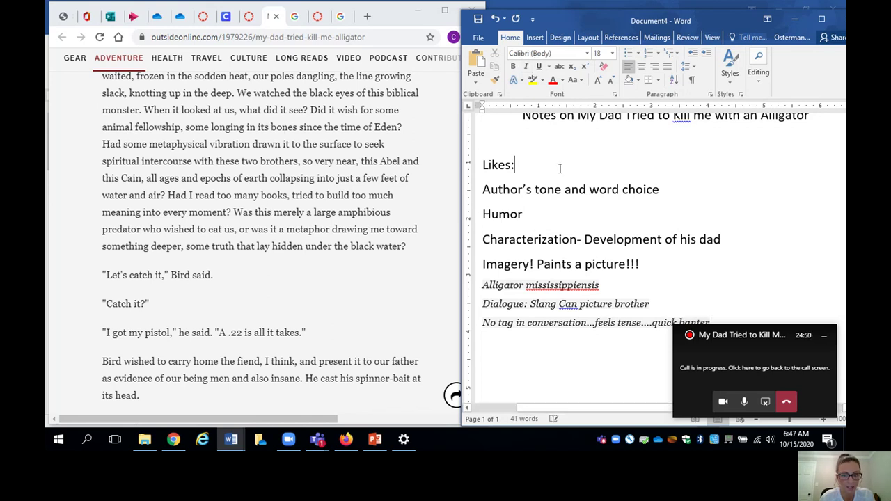
pyautogui.scroll(-1, 558, 167)
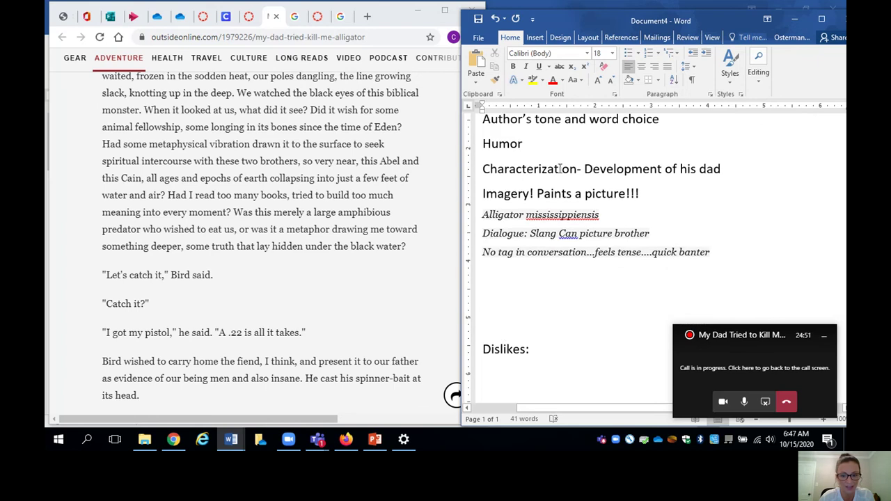
pyautogui.click(487, 300)
pyautogui.press('BackSpace')
# - Add 'Allusion: Biblical references' as the first entry under Dislikes:
pyautogui.click(504, 313)
pyautogui.click(533, 306)
pyautogui.press('Return')
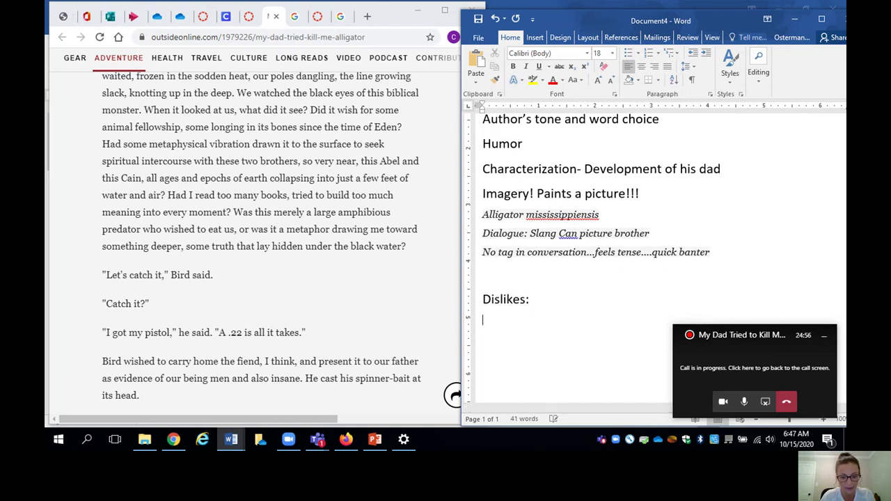
pyautogui.write('Allu')
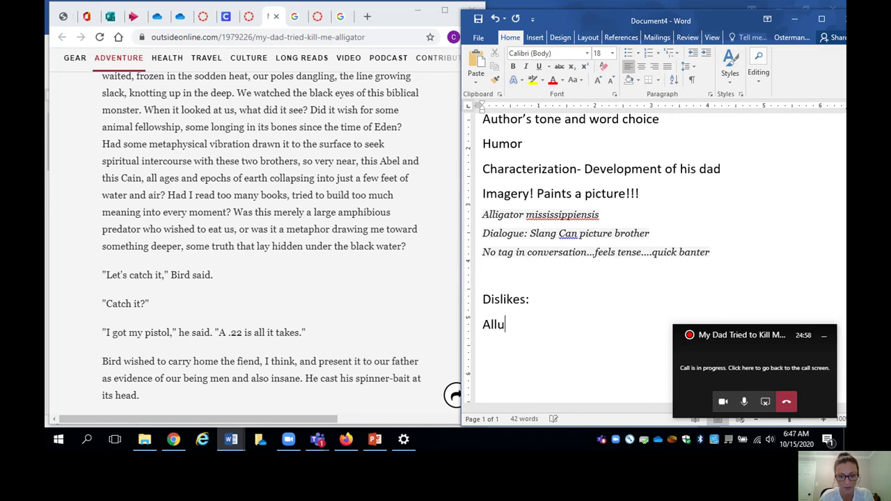
pyautogui.write('sion: Biblical ')
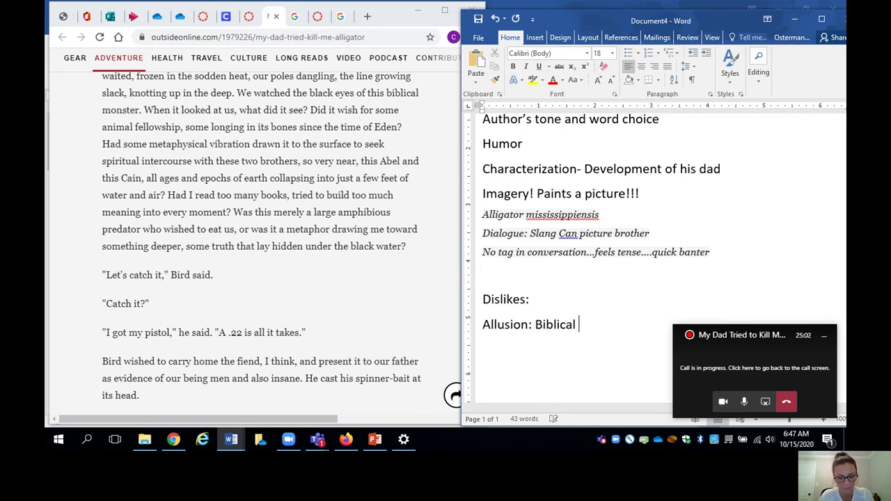
pyautogui.write('references')
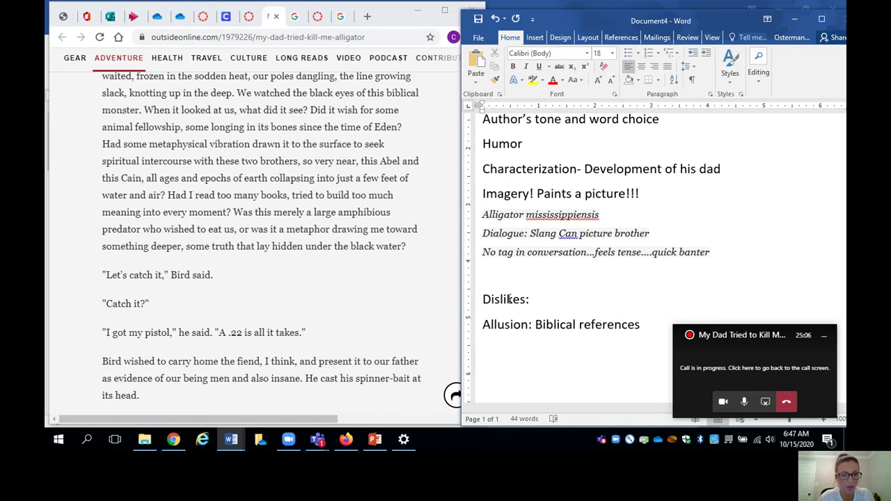
# - Bring the article in front of Word and read past the catfish illustration to "Get it!" Bird said
pyautogui.scroll(1, 252, 198)
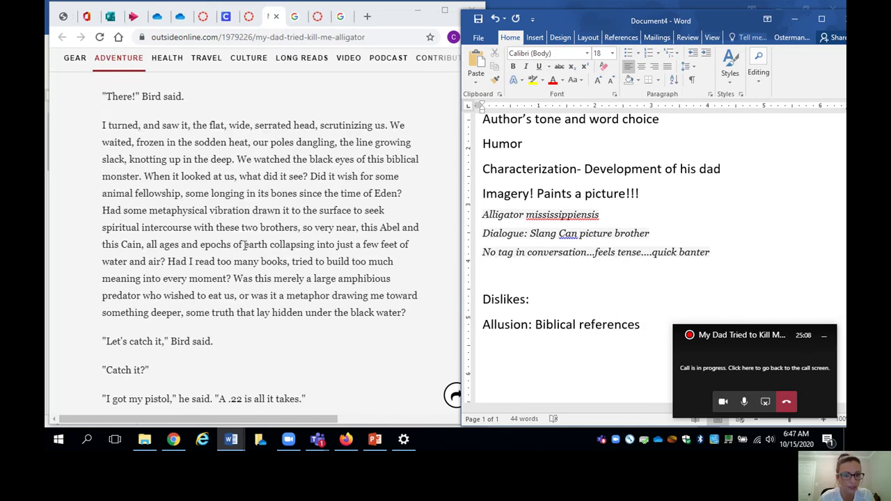
pyautogui.scroll(-1, 273, 245)
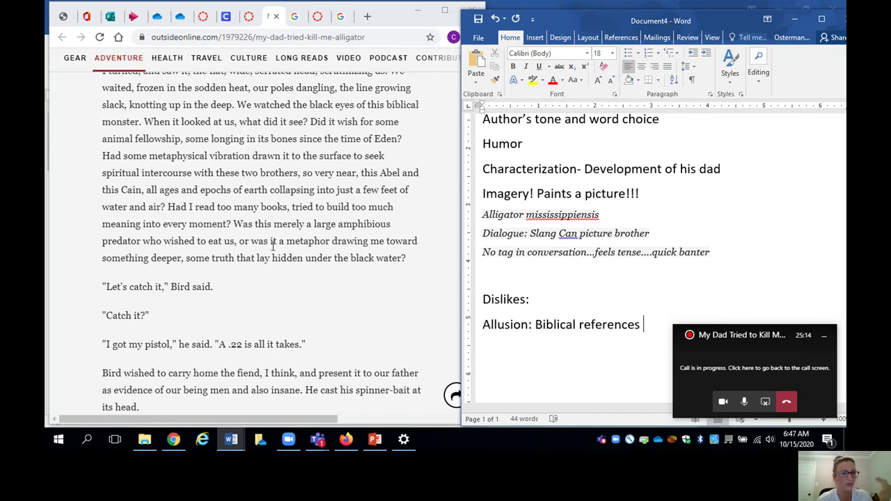
pyautogui.scroll(-1, 273, 245)
pyautogui.scroll(-3, 272, 245)
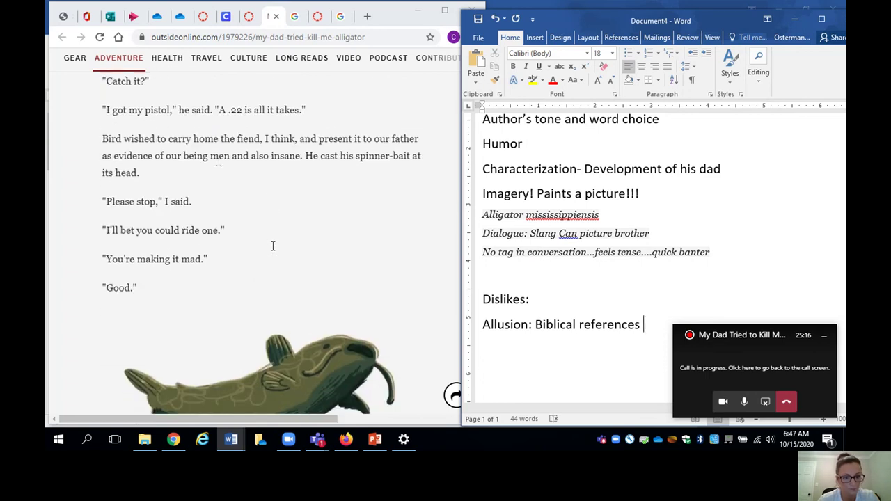
pyautogui.click(216, 166)
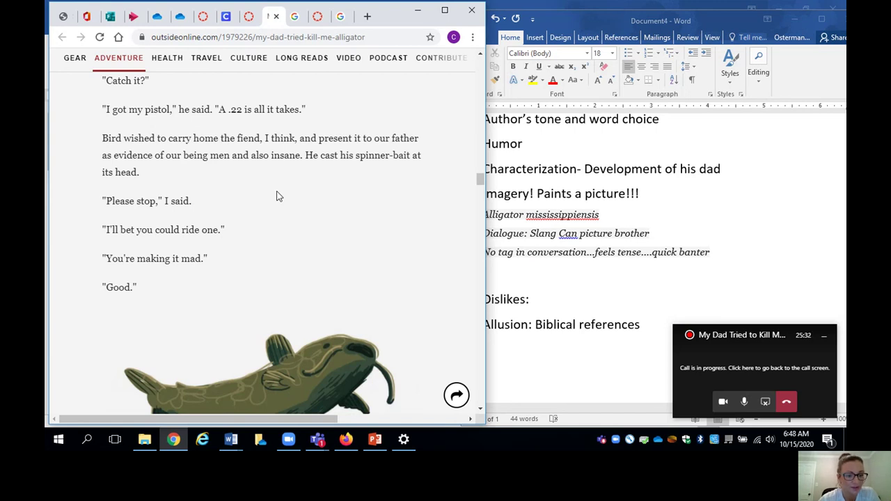
pyautogui.scroll(-2, 276, 197)
pyautogui.scroll(-4, 277, 197)
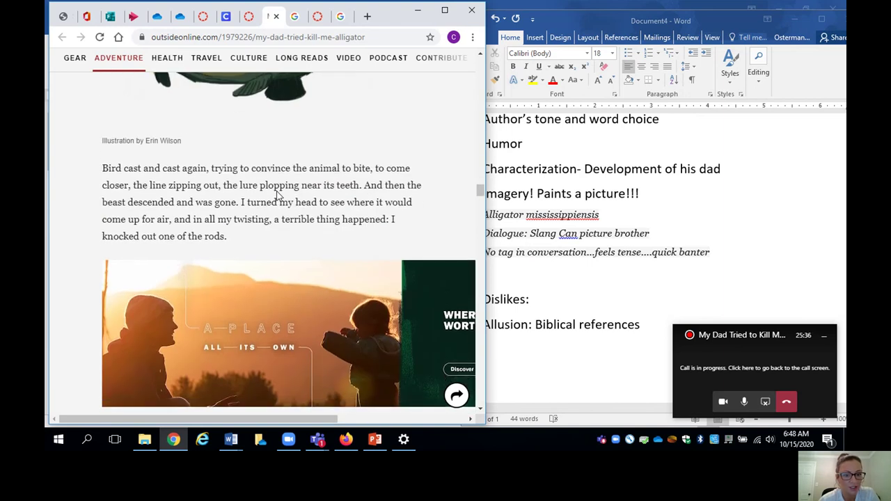
pyautogui.scroll(-1, 276, 196)
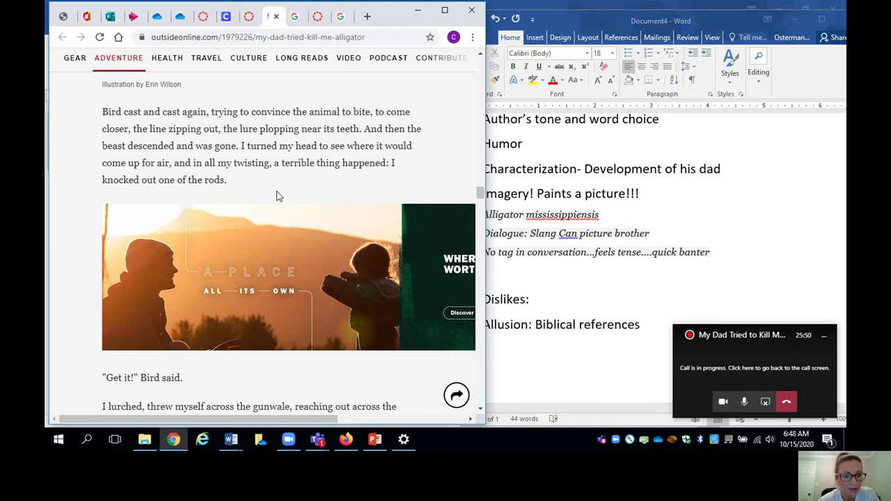
pyautogui.scroll(-5, 276, 196)
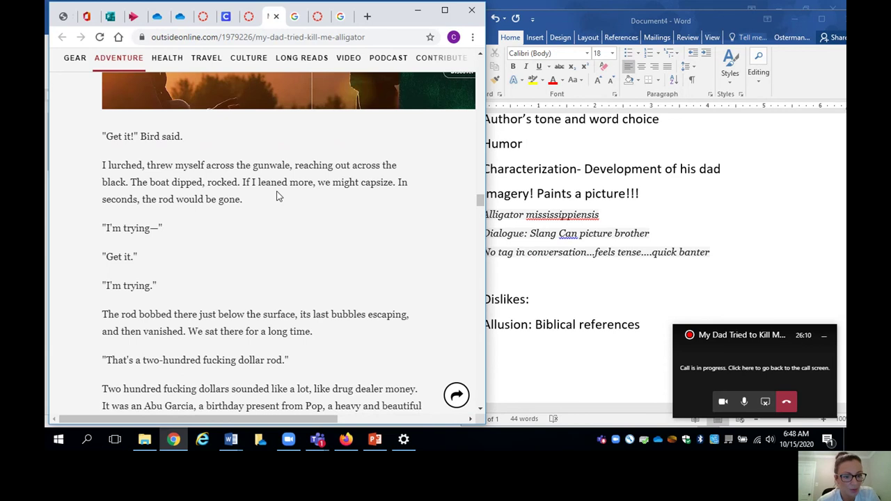
# - Read the brothers' argument over the lost rod down to the "Hitch up the boat," paragraph
pyautogui.scroll(-3, 276, 196)
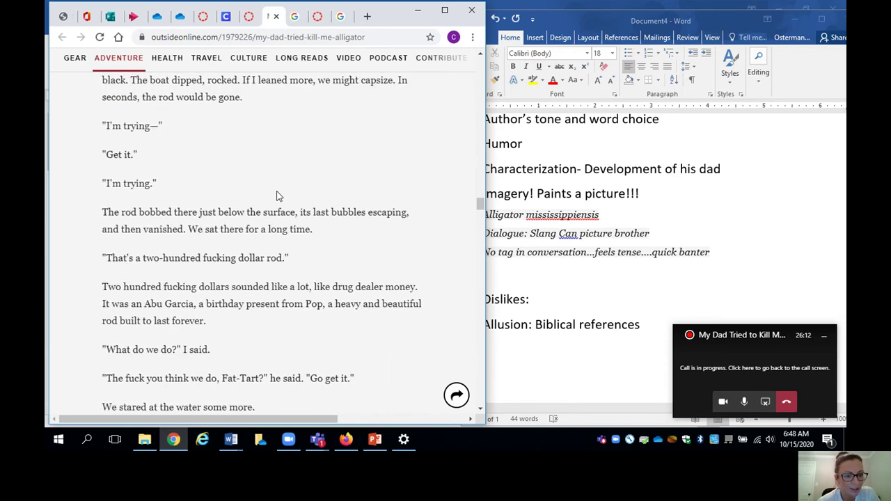
pyautogui.scroll(-1, 276, 197)
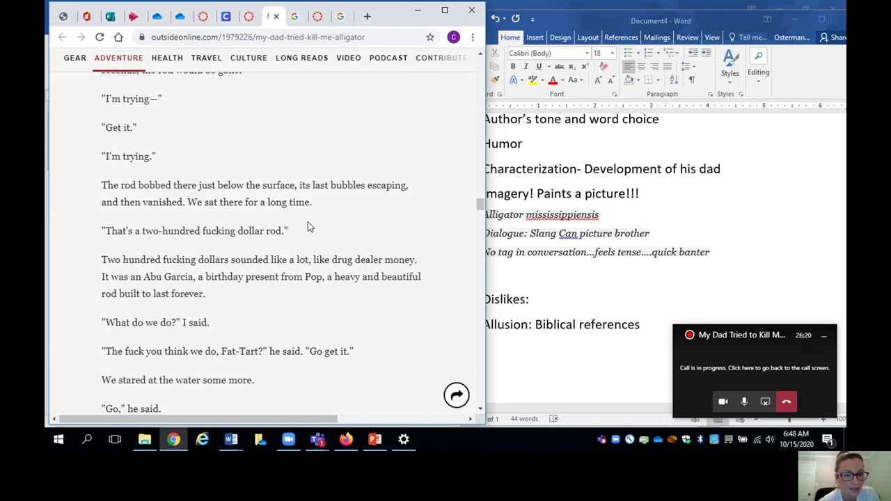
pyautogui.scroll(-1, 308, 222)
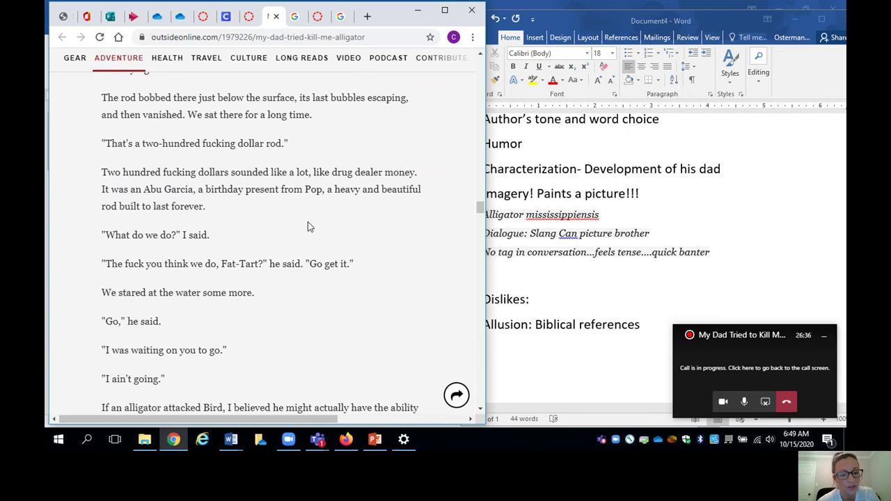
pyautogui.scroll(-2, 308, 222)
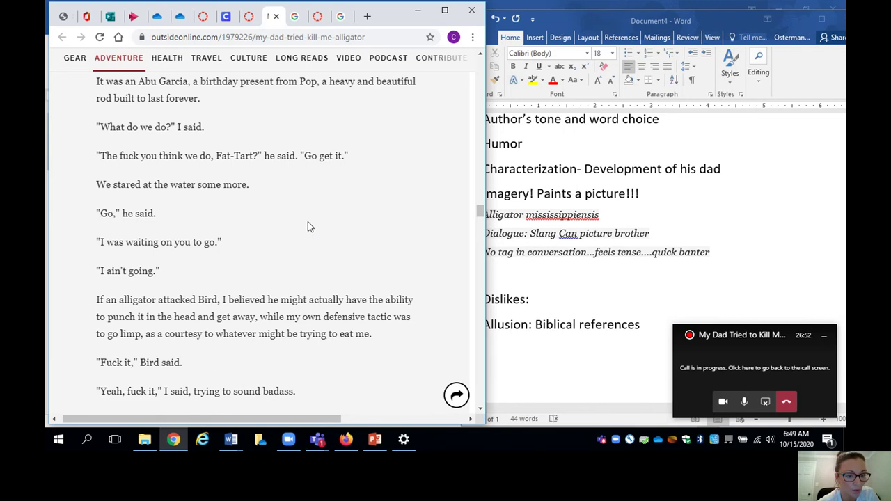
pyautogui.scroll(-3, 309, 224)
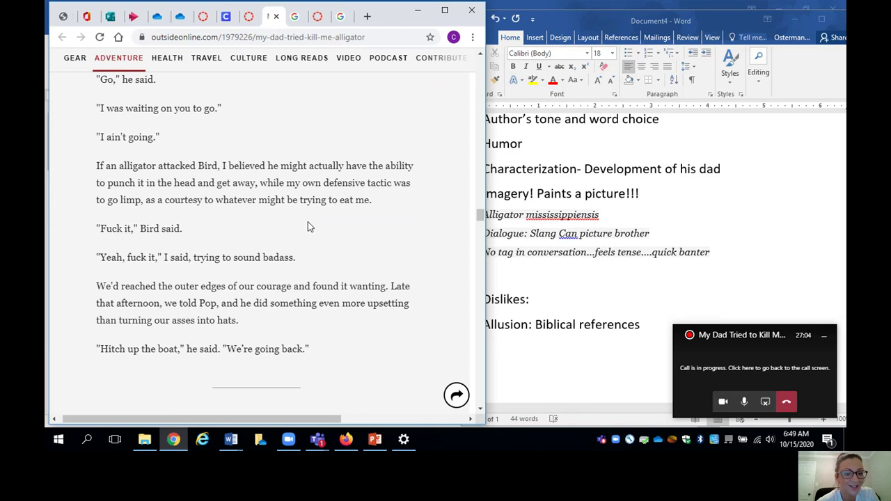
pyautogui.scroll(-2, 307, 221)
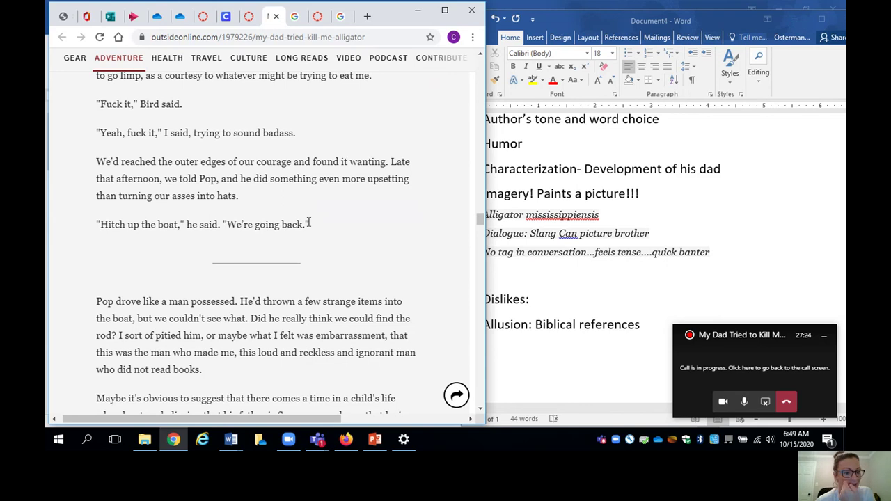
pyautogui.scroll(-1, 308, 222)
# - Scroll to the paragraph where Pop brings a stop sign and hooks to snag a leviathan
pyautogui.scroll(-1, 308, 226)
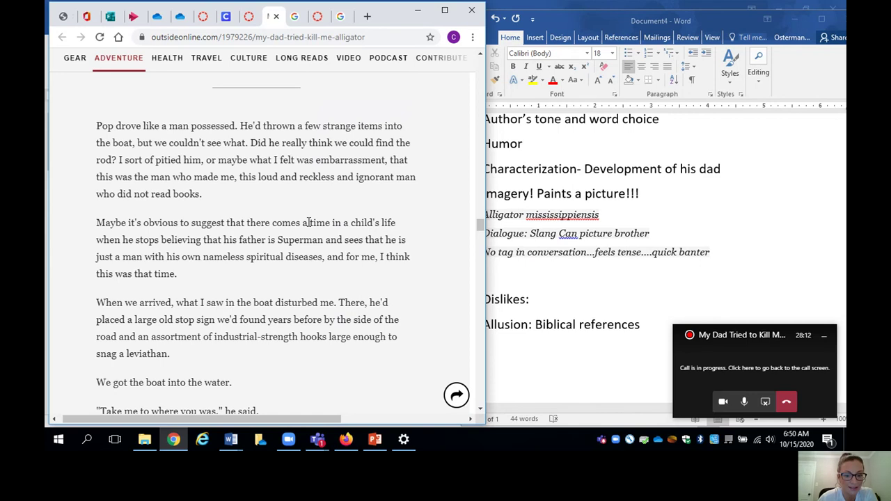
pyautogui.scroll(-1, 308, 222)
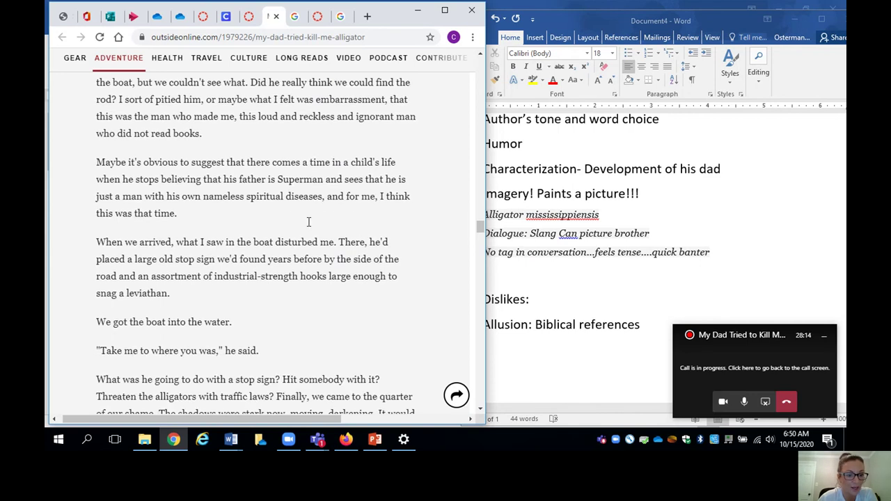
pyautogui.scroll(-2, 308, 221)
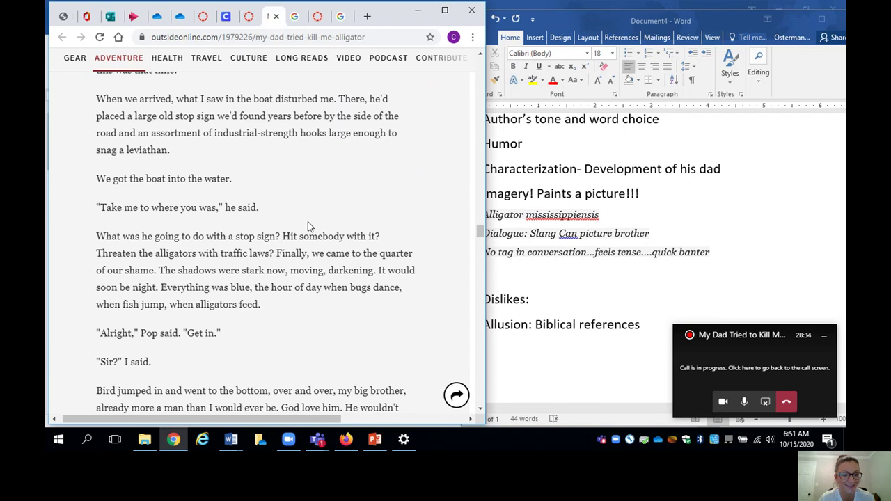
pyautogui.scroll(1, 308, 221)
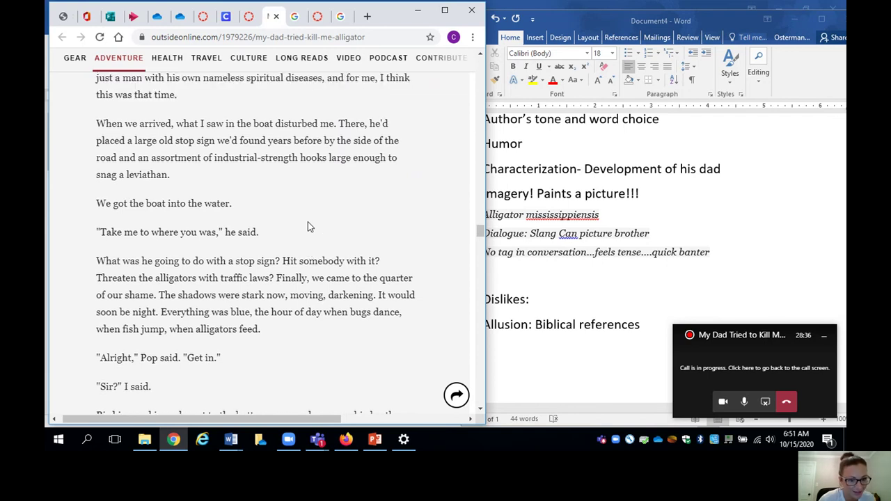
# - Select 'leviathan' in the article and run a Google image search for leviathan
pyautogui.doubleClick(148, 176)
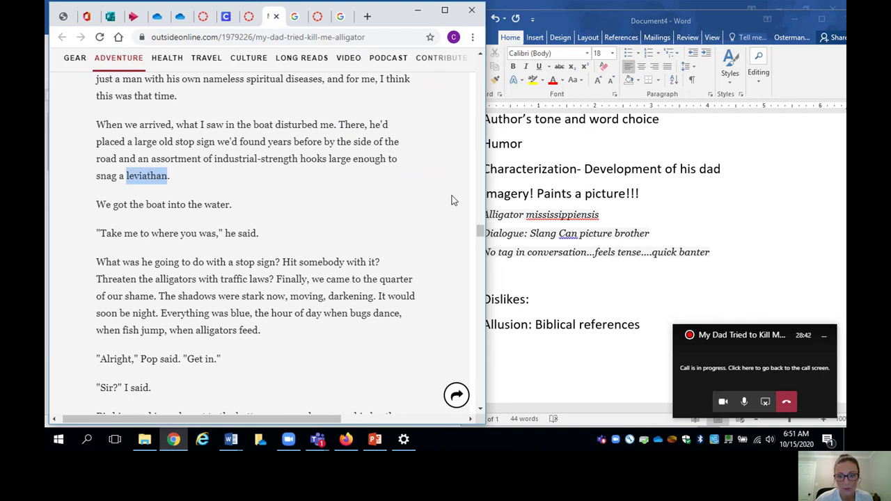
pyautogui.click(342, 16)
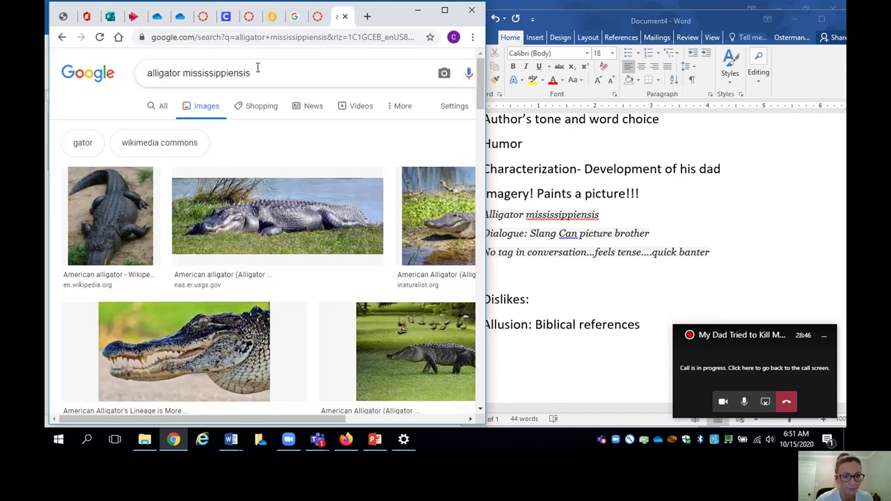
pyautogui.moveTo(259, 71); pyautogui.dragTo(47, 40)
pyautogui.write('leviathan')
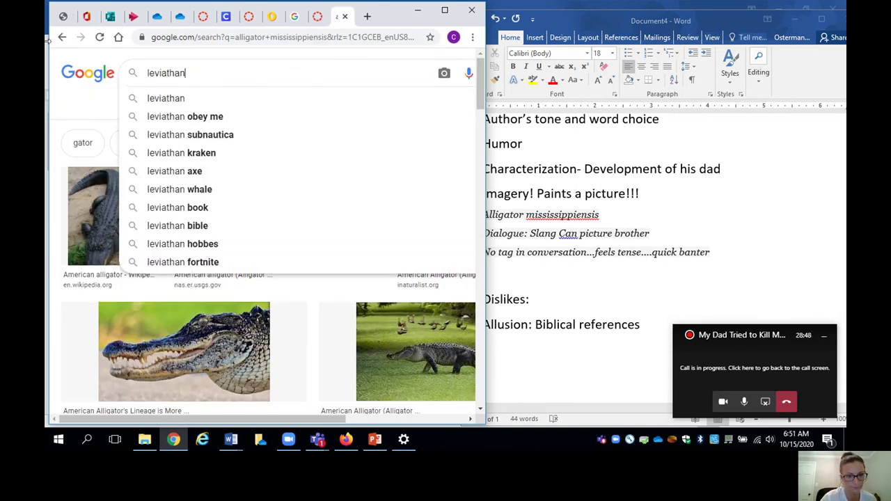
pyautogui.press('Return')
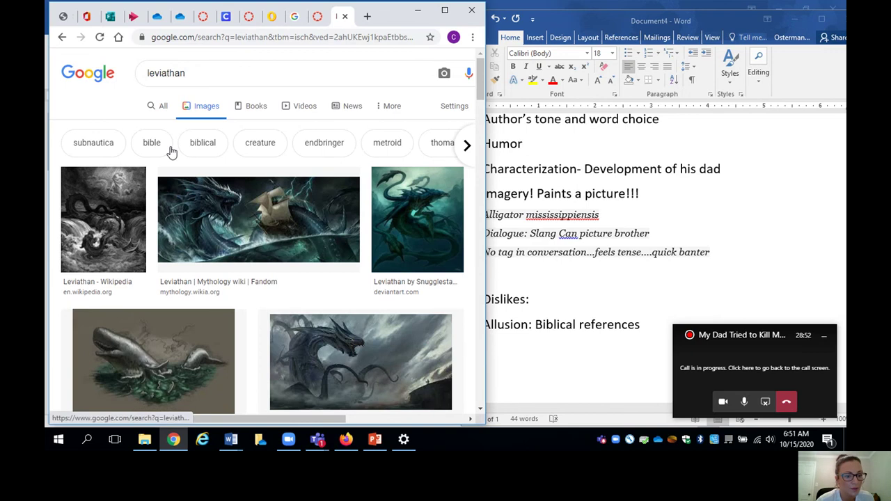
# - Preview the Leviathan - Wikipedia image result
pyautogui.scroll(-5, 170, 149)
pyautogui.scroll(5, 170, 150)
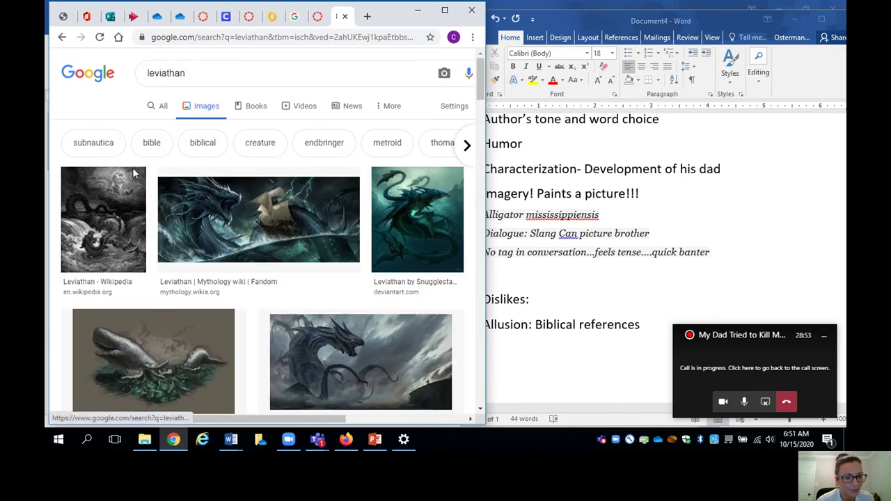
pyautogui.click(109, 206)
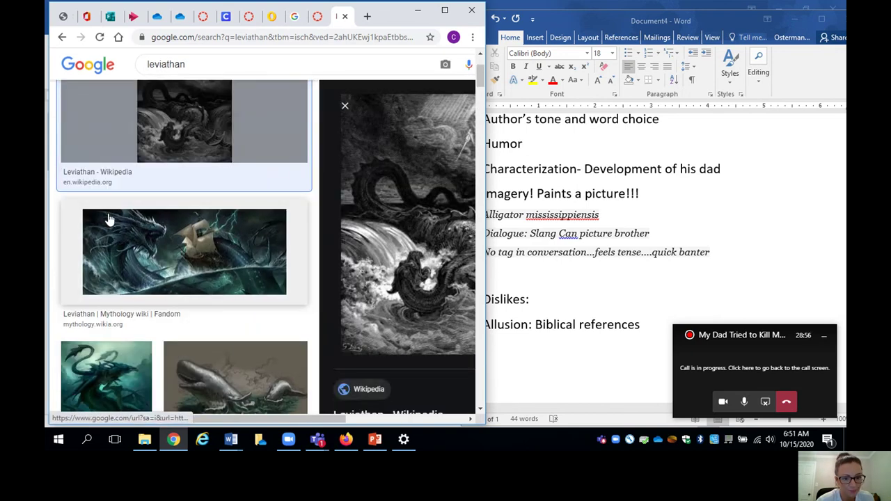
pyautogui.scroll(-3, 109, 216)
pyautogui.scroll(3, 108, 215)
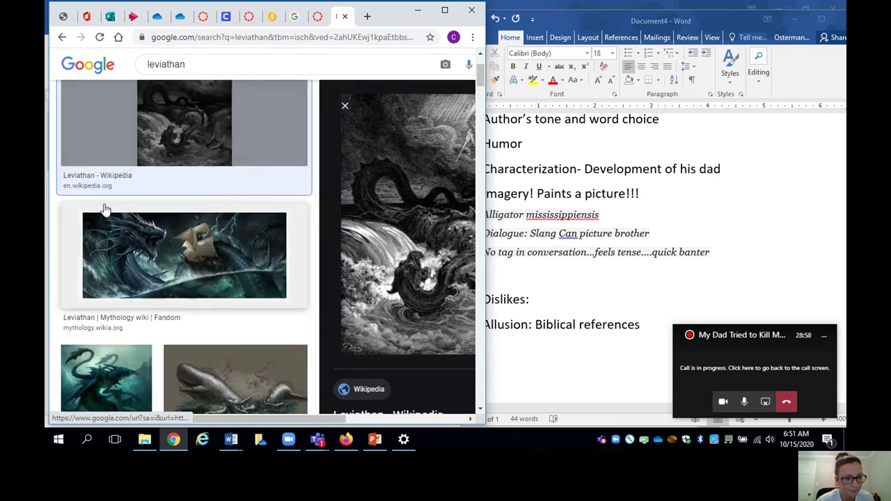
# - Open the Leviathan Wikipedia article, then return to the Outside Online alligator article
pyautogui.click(104, 178)
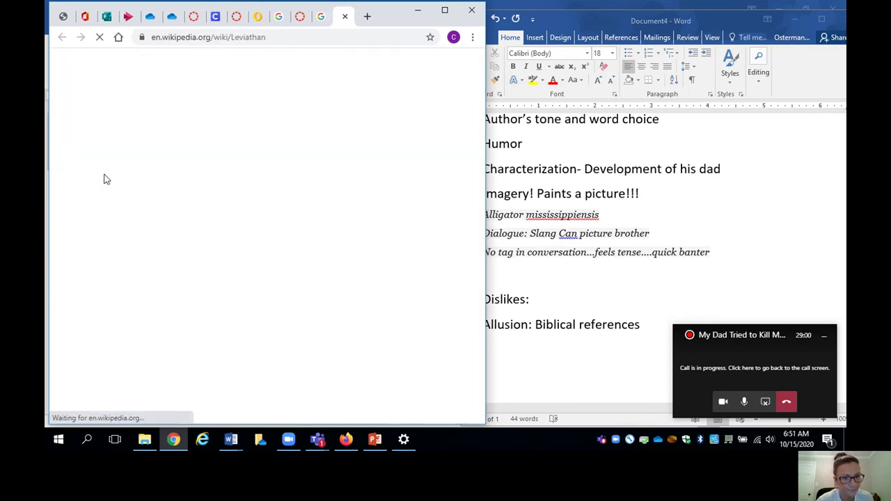
pyautogui.scroll(-2, 225, 218)
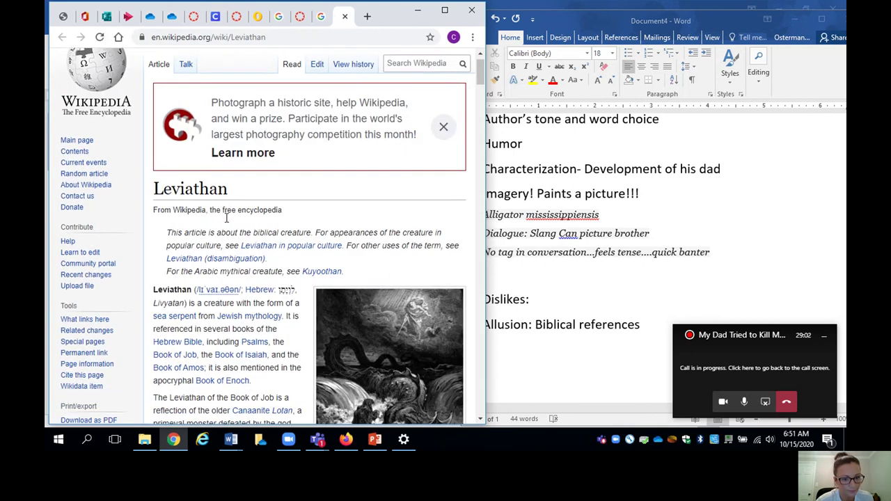
pyautogui.scroll(-3, 226, 218)
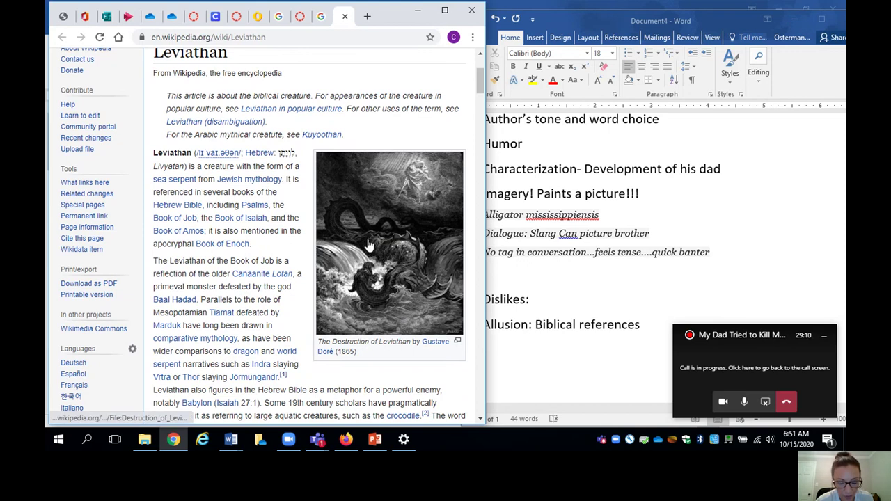
pyautogui.click(252, 16)
pyautogui.scroll(-3, 240, 230)
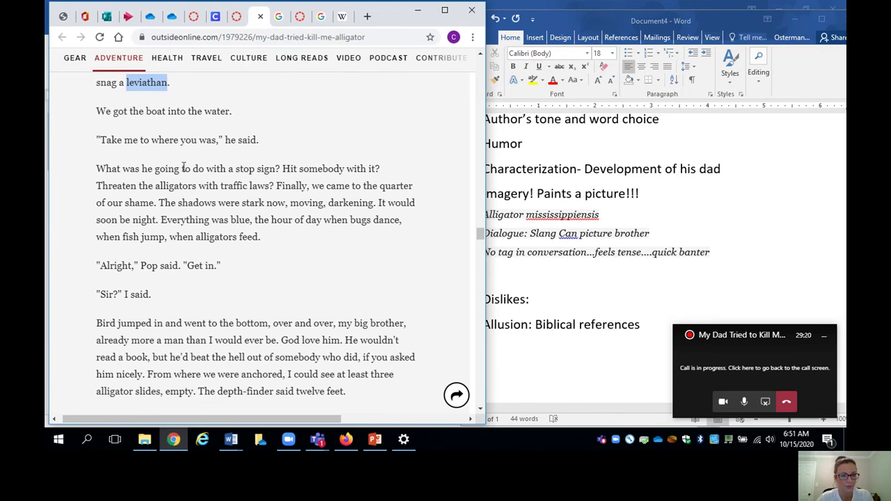
# - Add an empty line after 'quick banter' and append ', incorrect grammar (dad)' to the Dialogue note
pyautogui.doubleClick(208, 142)
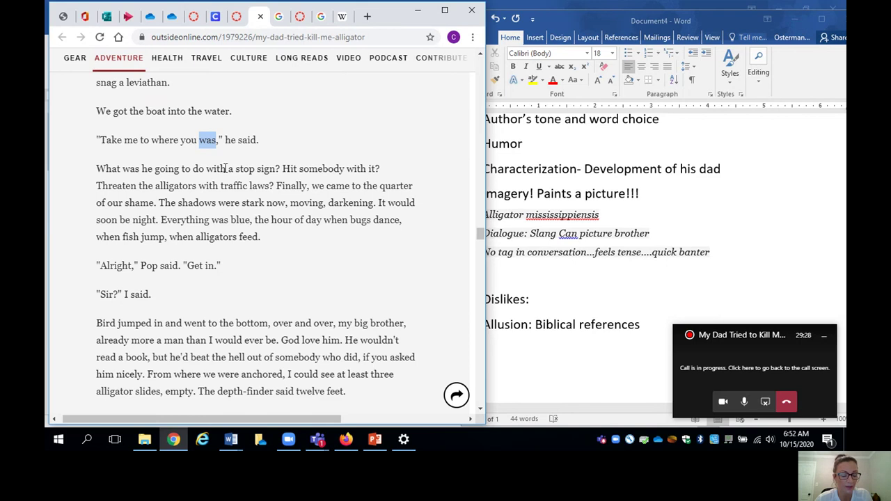
pyautogui.click(553, 287)
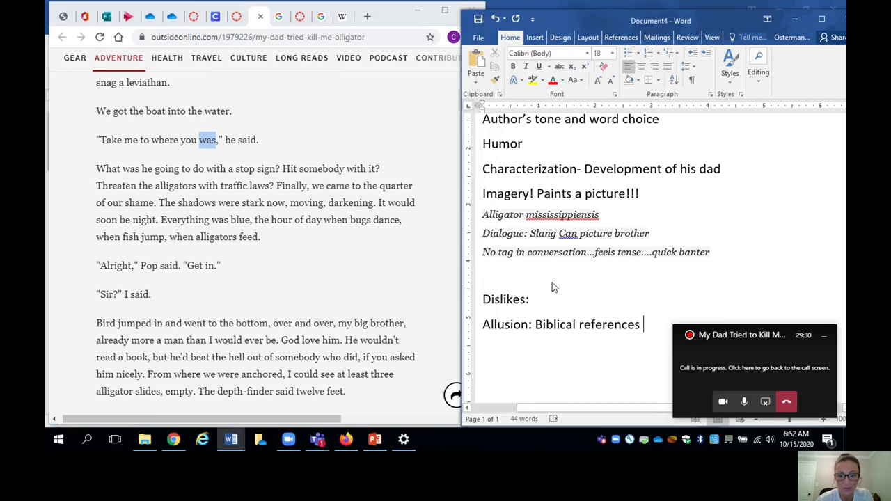
pyautogui.click(720, 253)
pyautogui.press('Return')
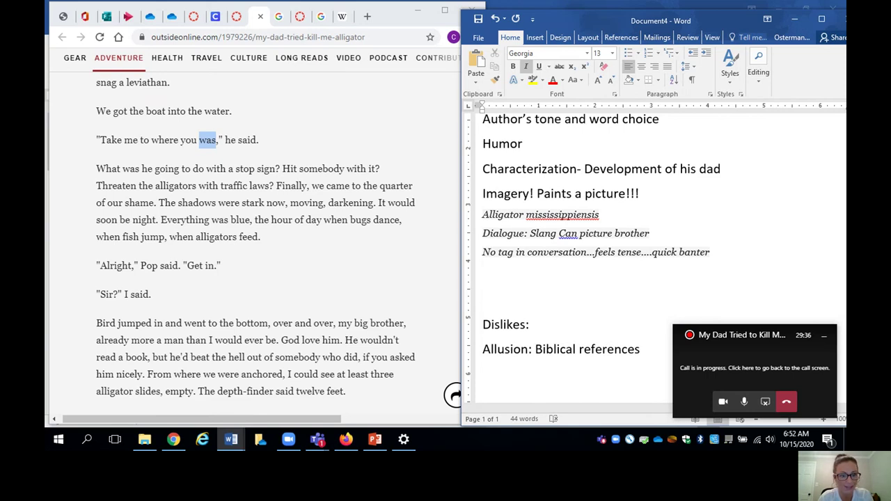
pyautogui.click(675, 231)
pyautogui.write(', incor')
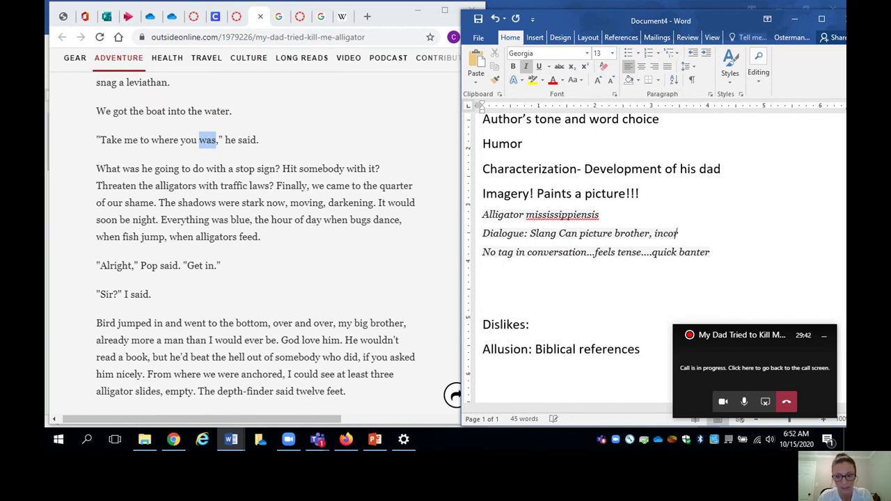
pyautogui.write('rect gr')
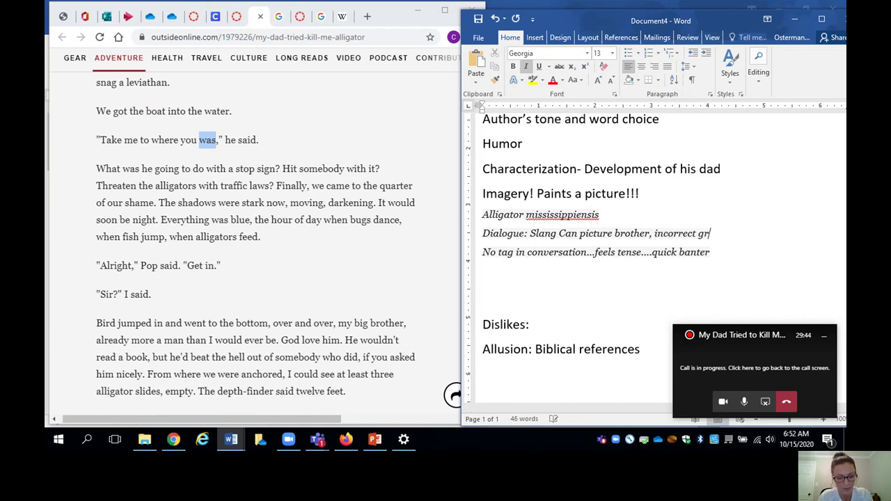
pyautogui.write('ammar (')
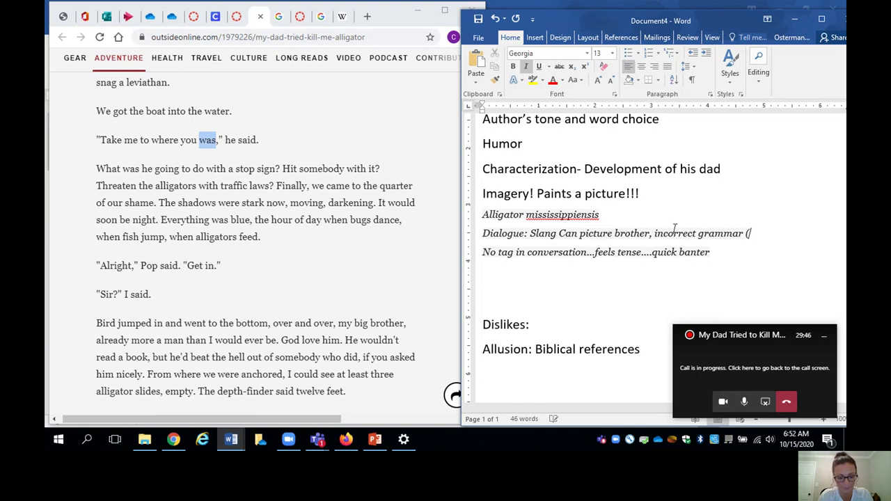
pyautogui.write('dad)')
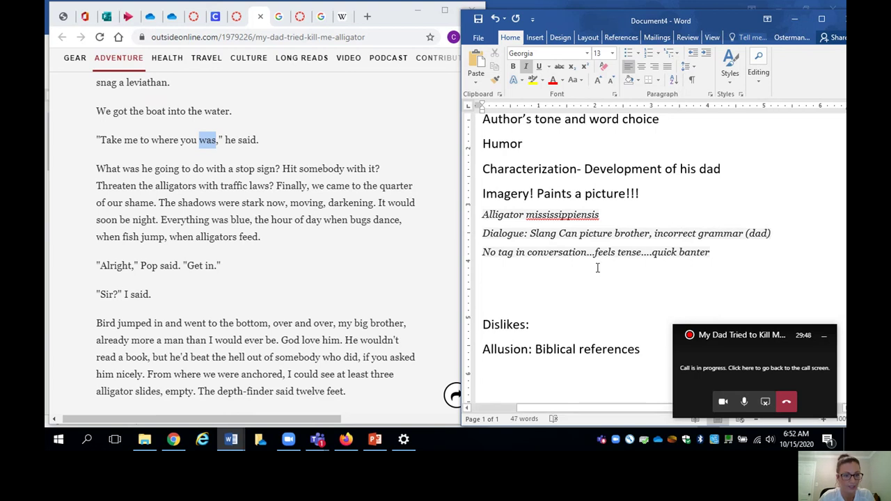
# - Bring the alligator article forward and read down past the 'Bird jumped in' paragraph
pyautogui.click(350, 259)
pyautogui.scroll(-1, 350, 259)
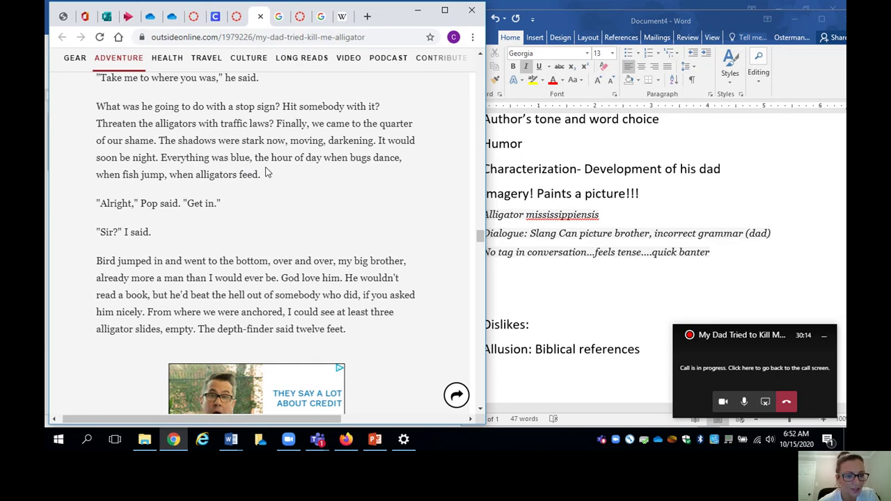
pyautogui.scroll(-1, 265, 172)
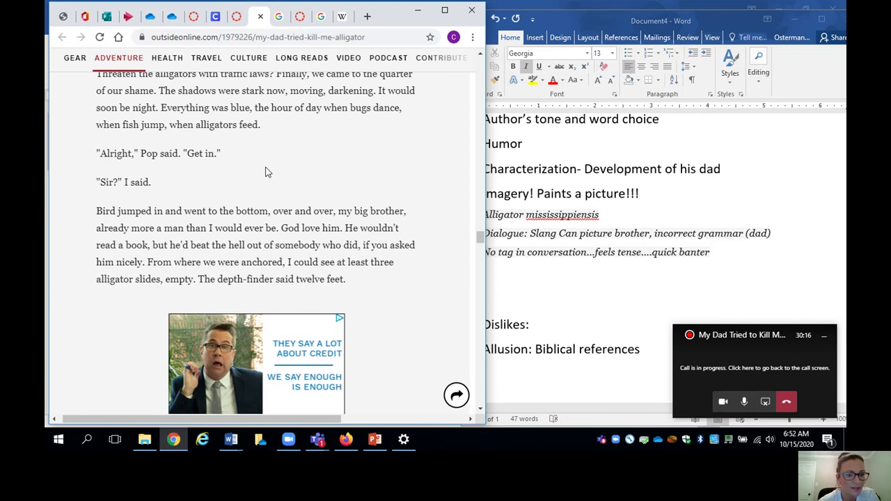
pyautogui.scroll(-1, 264, 173)
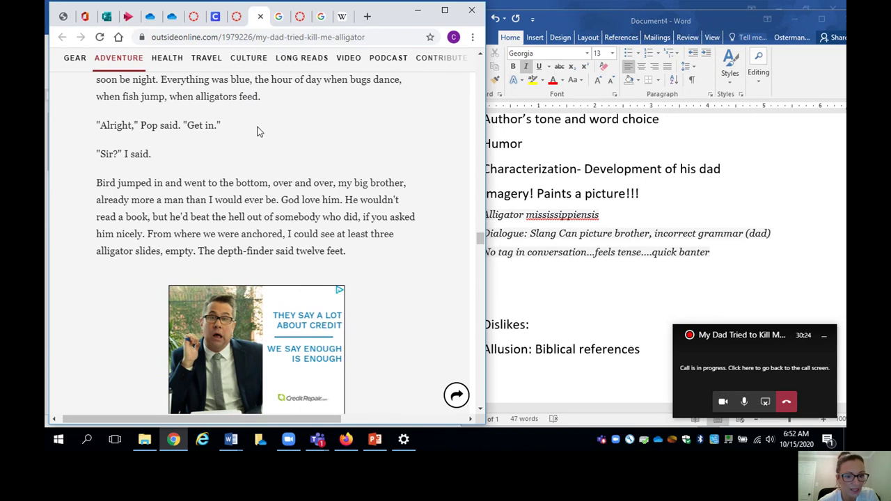
pyautogui.scroll(-1, 259, 131)
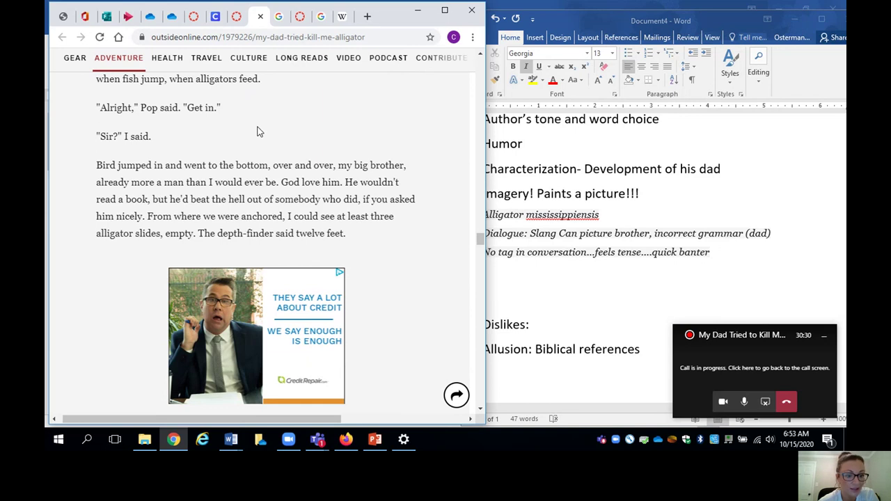
pyautogui.scroll(-1, 256, 132)
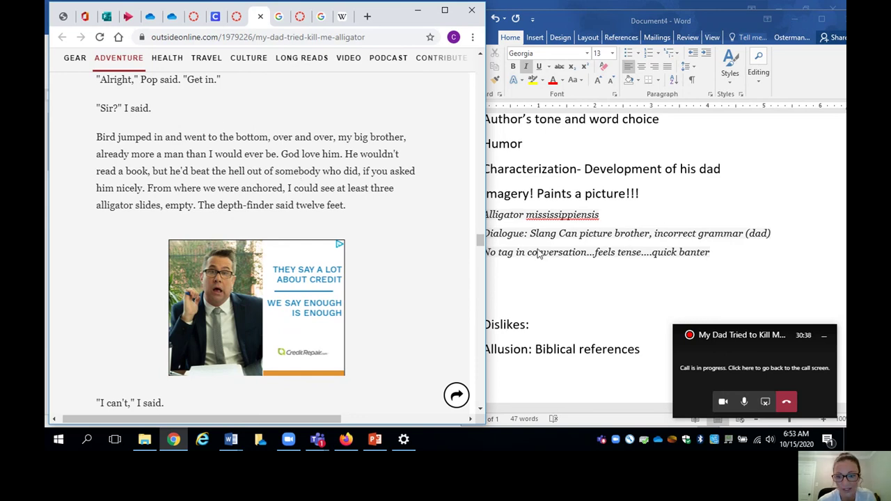
# - Append ', development of brother--Dumb but loyal' to the end of the Characterization note
pyautogui.click(542, 277)
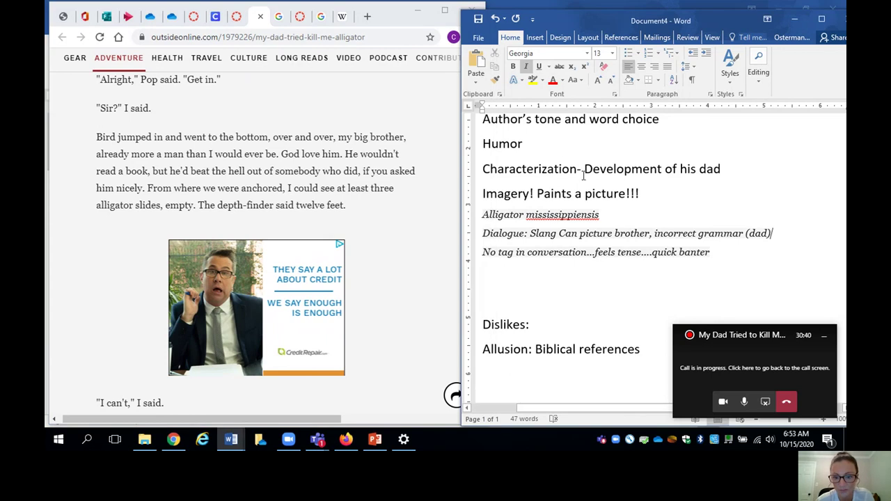
pyautogui.click(723, 168)
pyautogui.write(', de')
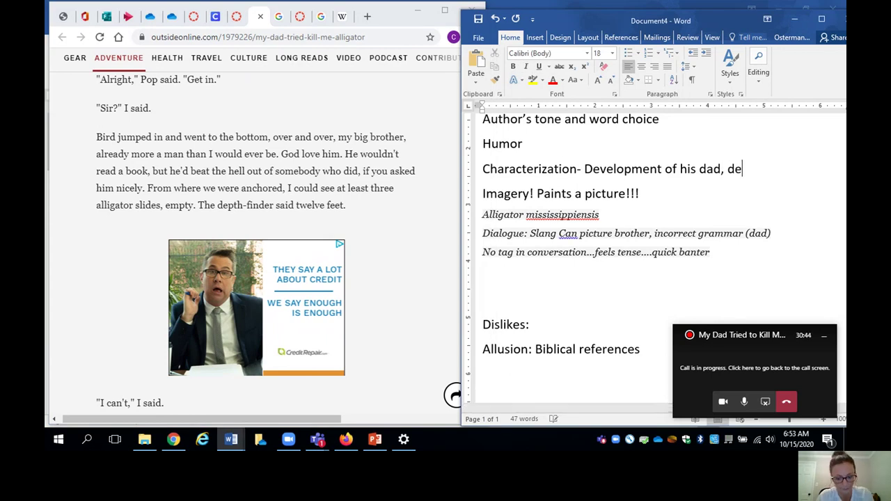
pyautogui.write('velopment of ')
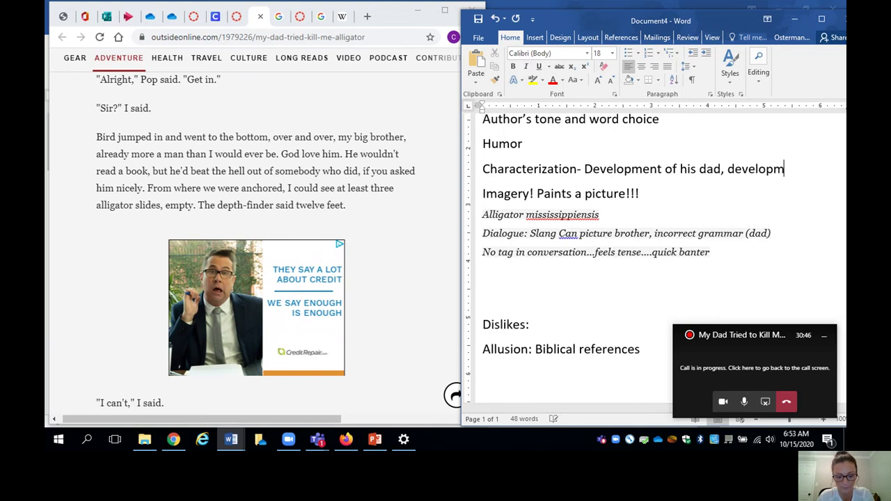
pyautogui.write('brother')
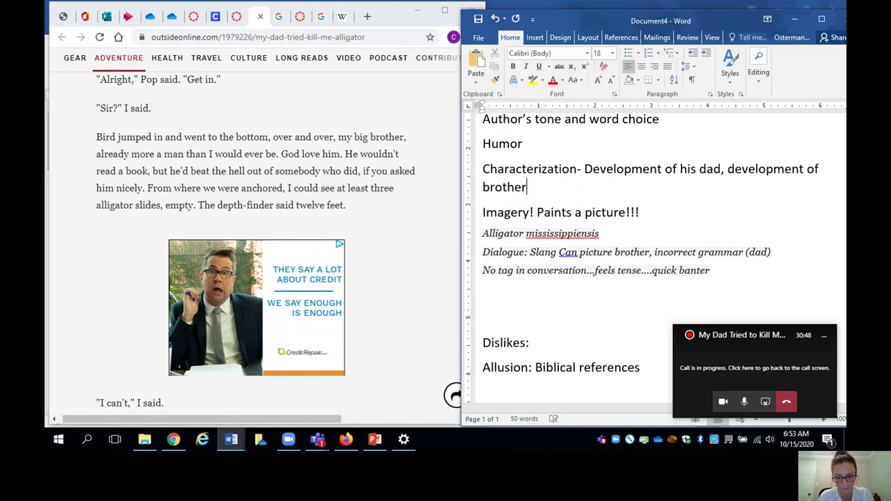
pyautogui.write('--DU')
pyautogui.press('BackSpace')
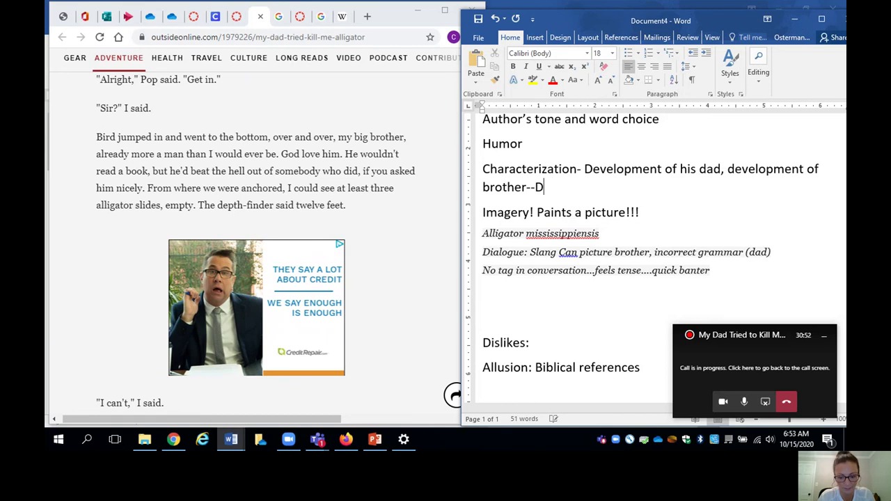
pyautogui.write('umb but lo')
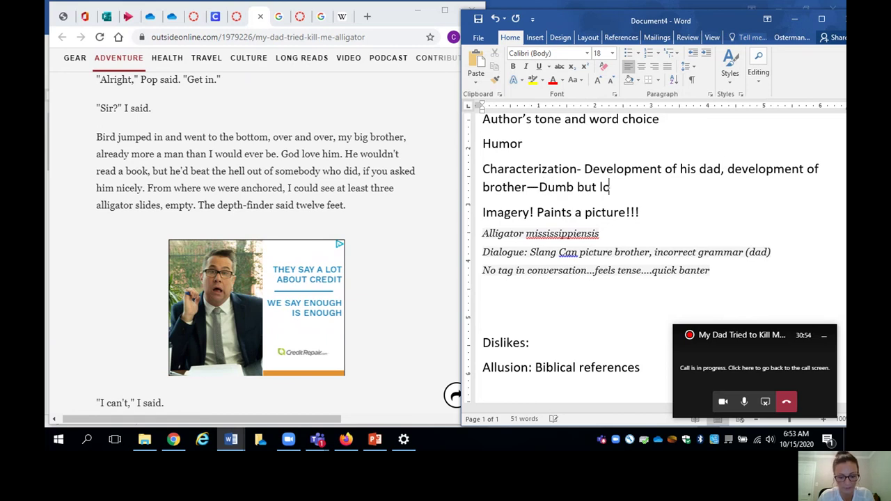
pyautogui.write('yal')
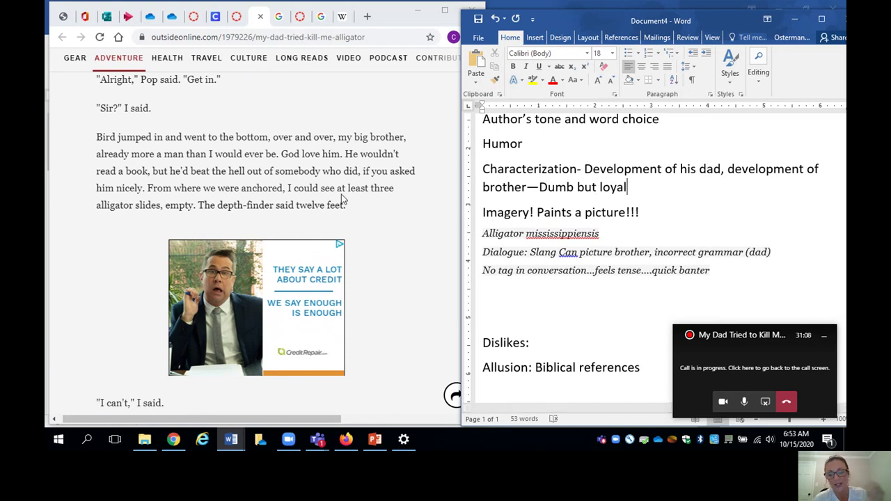
# - Scroll the article to the 'At the bottom, what I touched…' swamp-bottom passage
pyautogui.scroll(-1, 341, 200)
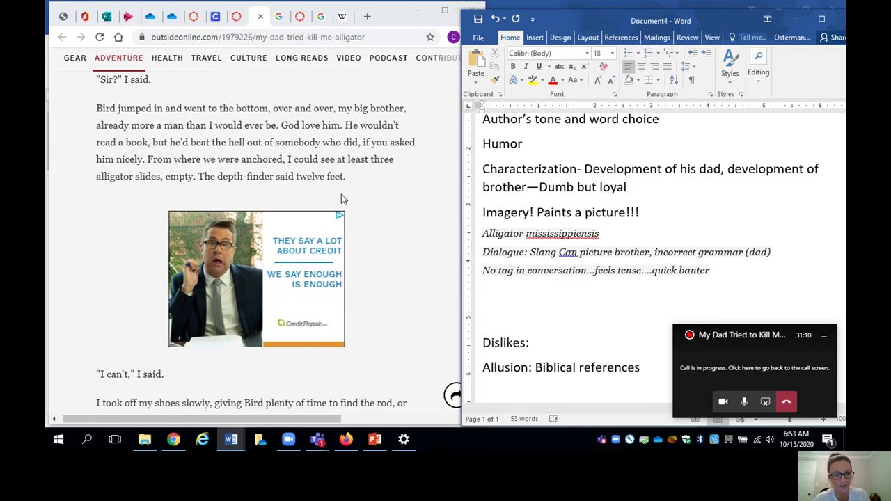
pyautogui.scroll(-1, 341, 200)
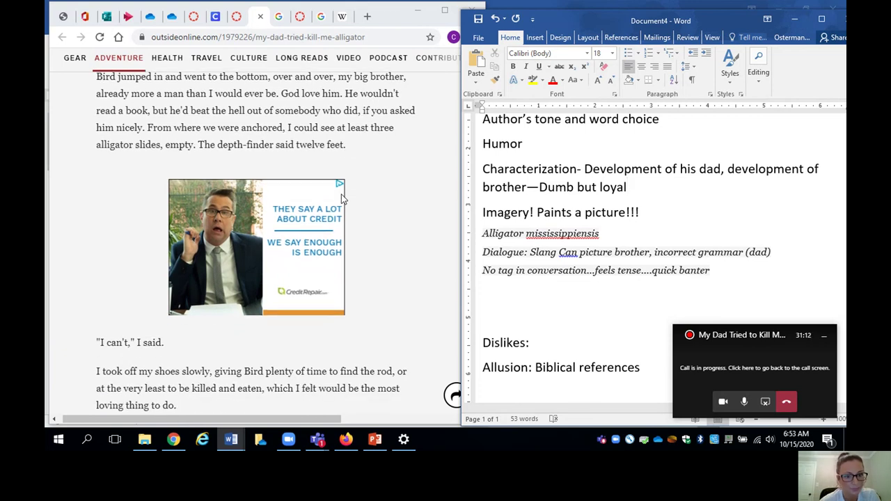
pyautogui.scroll(-3, 341, 194)
pyautogui.scroll(3, 341, 194)
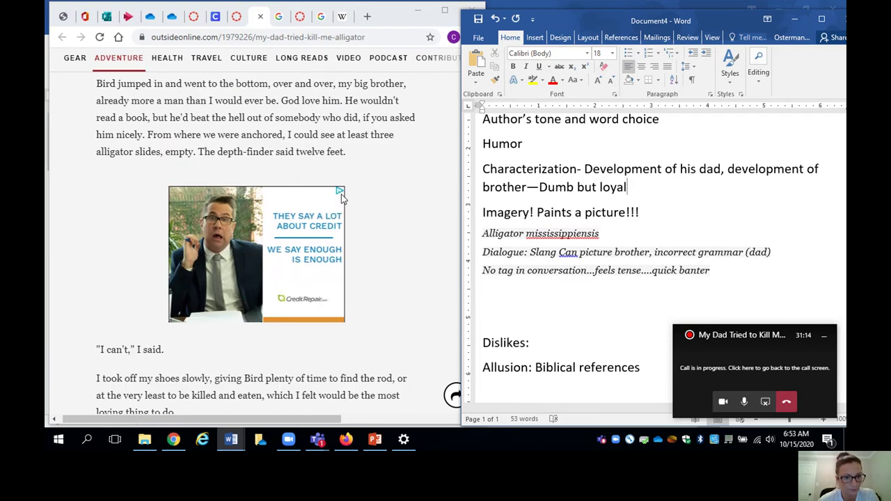
pyautogui.scroll(2, 341, 195)
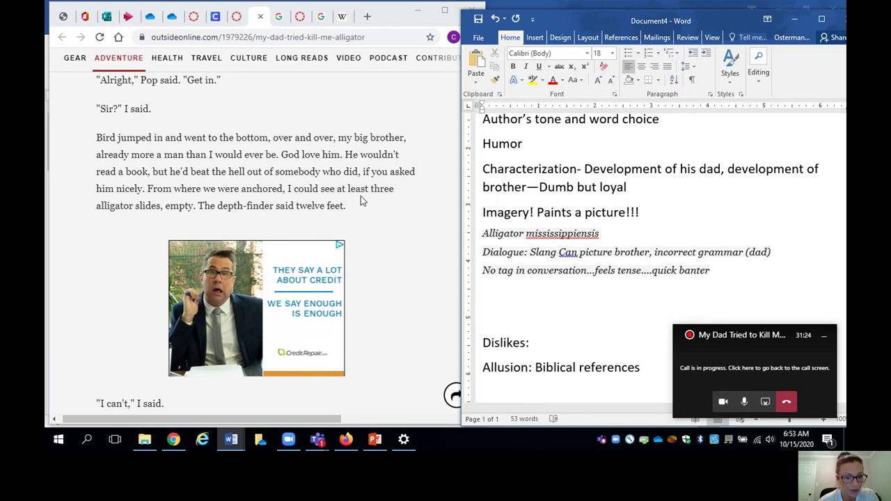
pyautogui.scroll(-4, 360, 198)
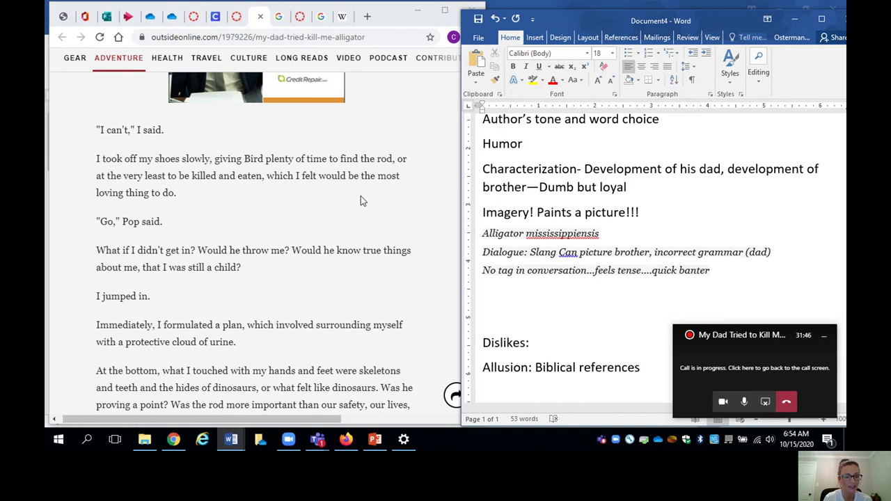
pyautogui.scroll(-2, 360, 201)
pyautogui.scroll(-1, 361, 200)
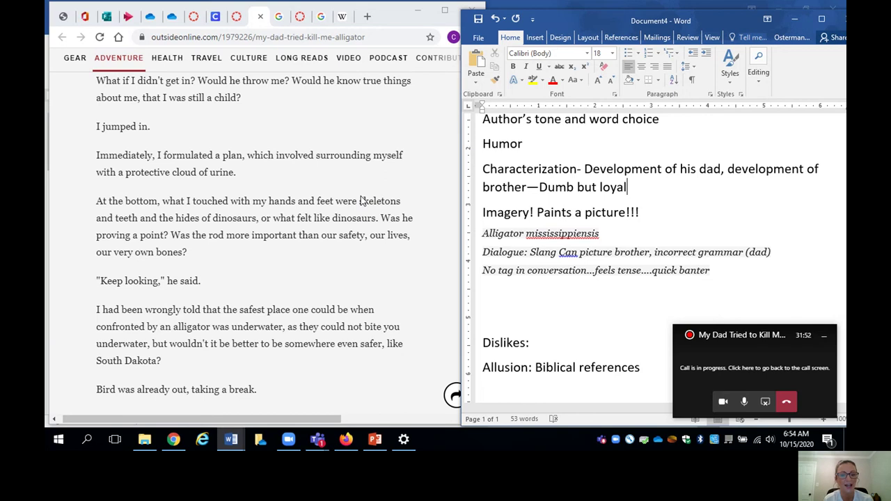
pyautogui.scroll(-1, 360, 200)
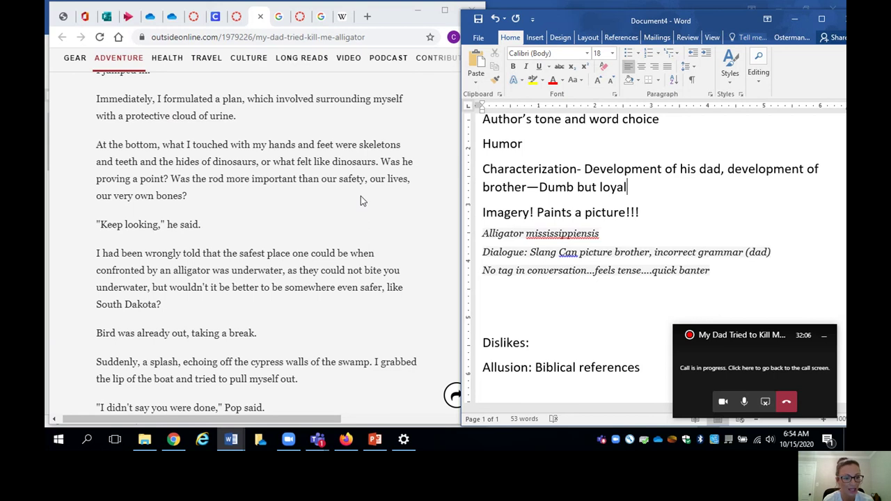
pyautogui.scroll(-1, 360, 200)
pyautogui.scroll(-1, 361, 200)
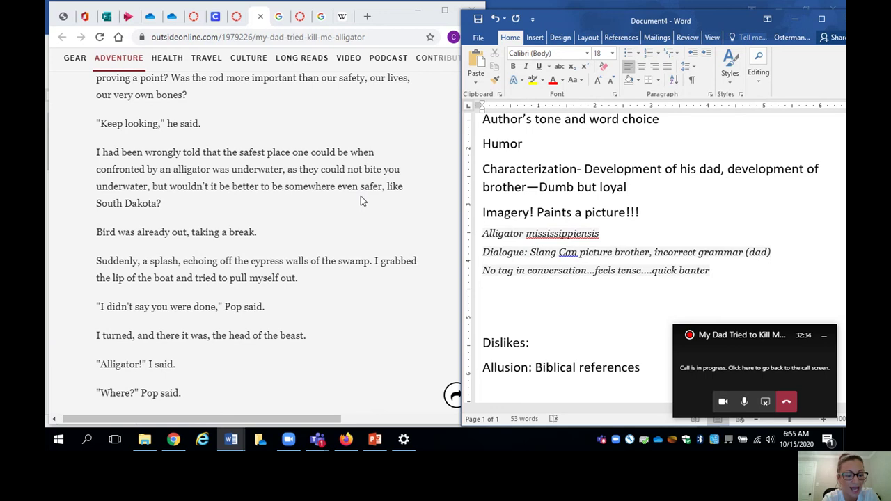
pyautogui.scroll(-3, 360, 201)
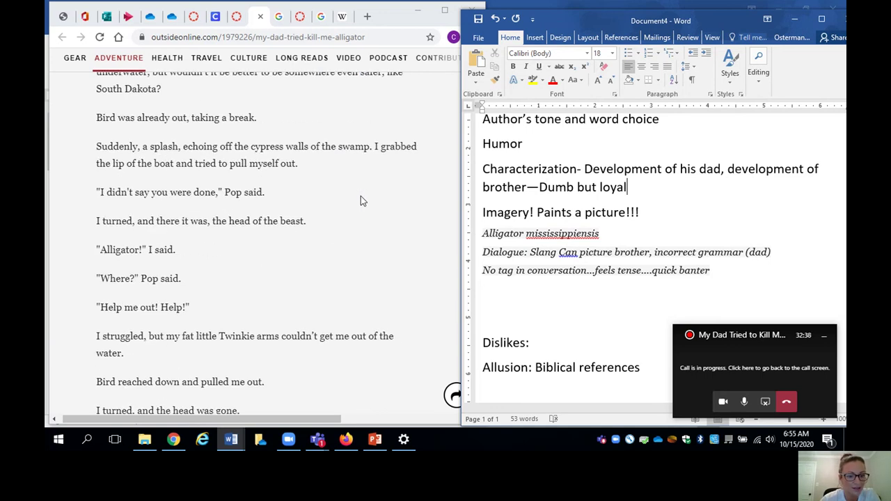
pyautogui.scroll(-2, 360, 200)
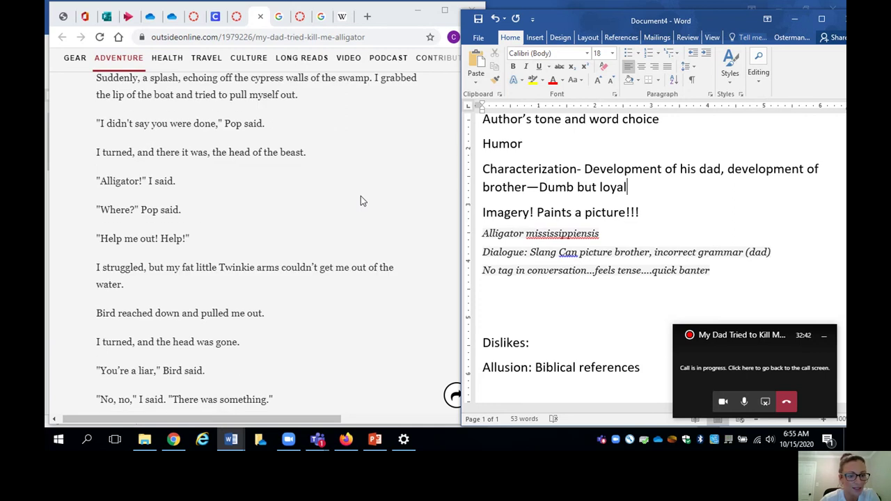
pyautogui.scroll(-1, 360, 201)
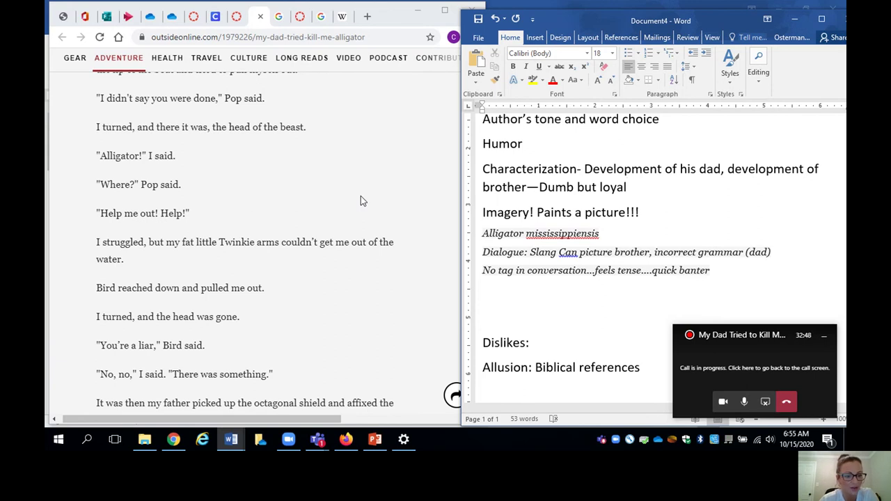
pyautogui.scroll(-2, 361, 200)
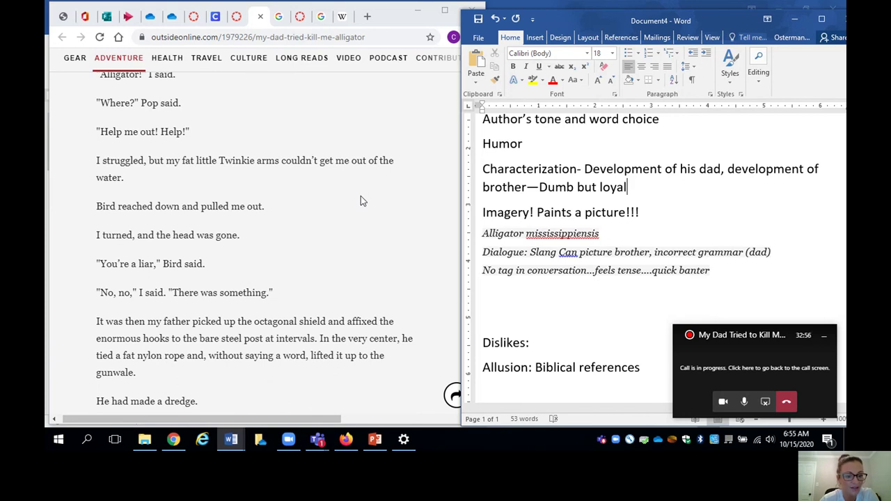
pyautogui.scroll(-3, 361, 197)
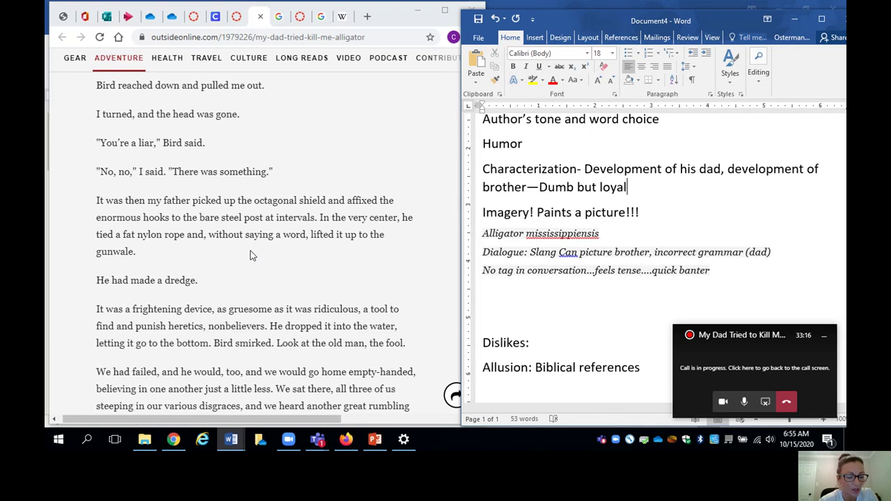
pyautogui.scroll(-2, 251, 256)
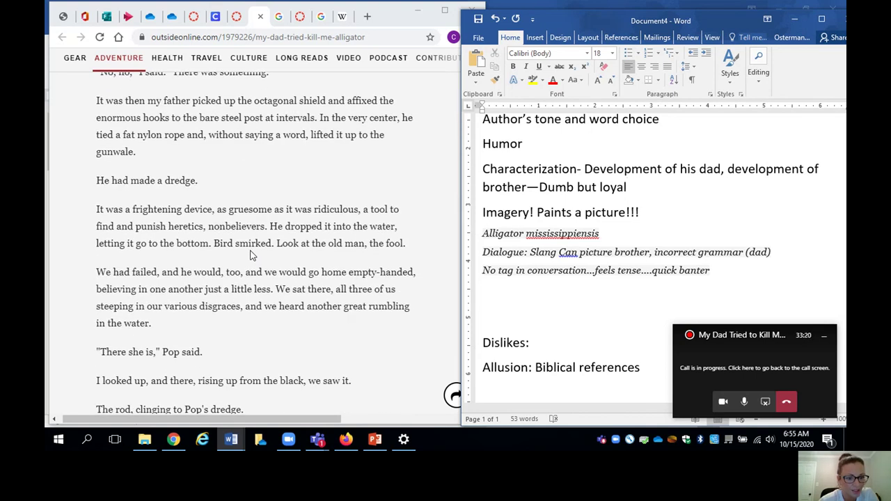
# - Copy 'dredge' from the story, view Google image results for it, then return to the article
pyautogui.doubleClick(181, 179)
pyautogui.hotkey('ctrl', 'c')
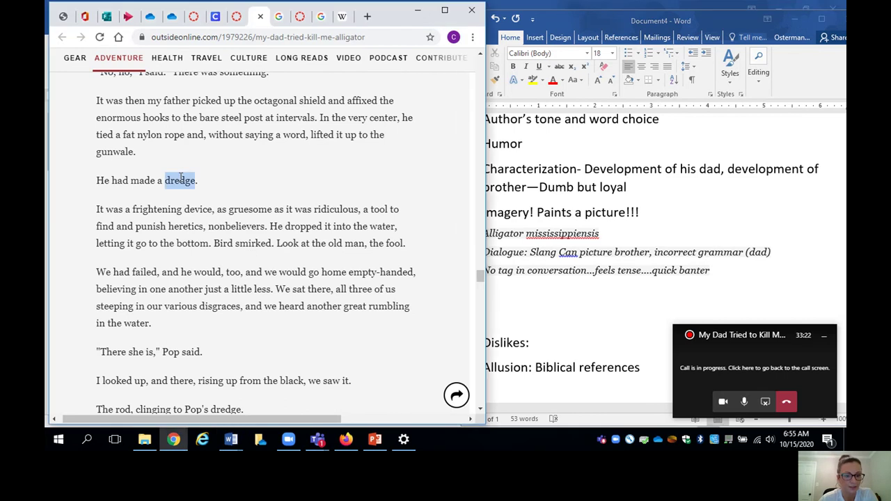
pyautogui.click(319, 16)
pyautogui.click(198, 73)
pyautogui.hotkey('ctrl', 'v')
pyautogui.press('Return')
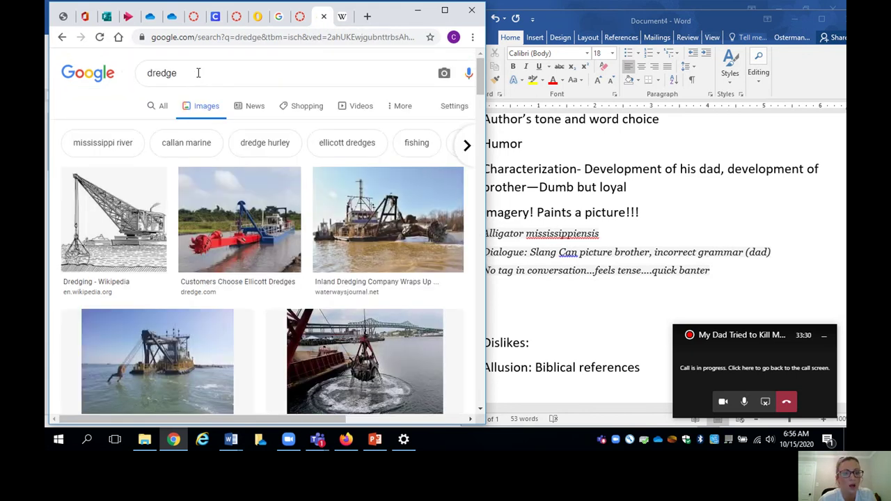
pyautogui.click(83, 191)
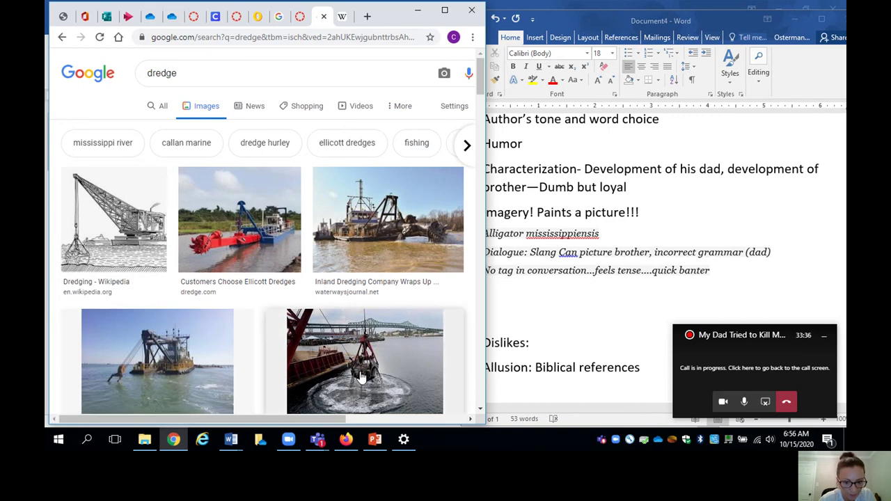
pyautogui.click(252, 16)
pyautogui.scroll(-2, 202, 197)
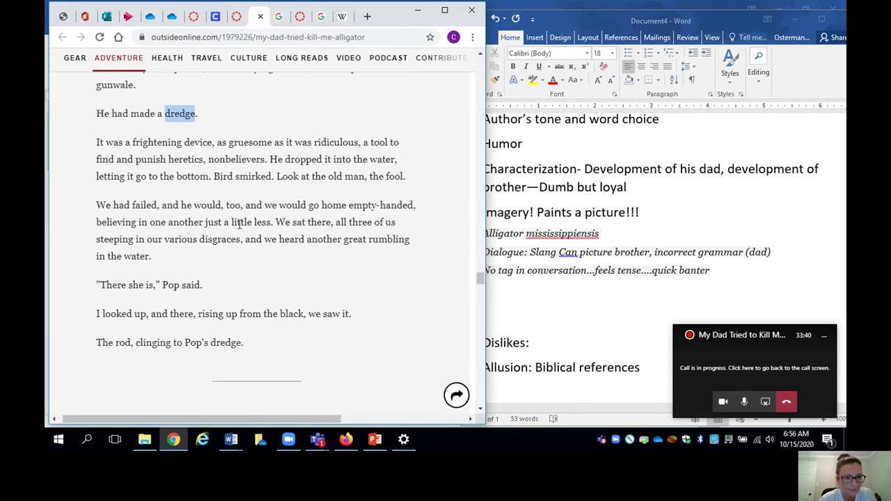
pyautogui.click(188, 162)
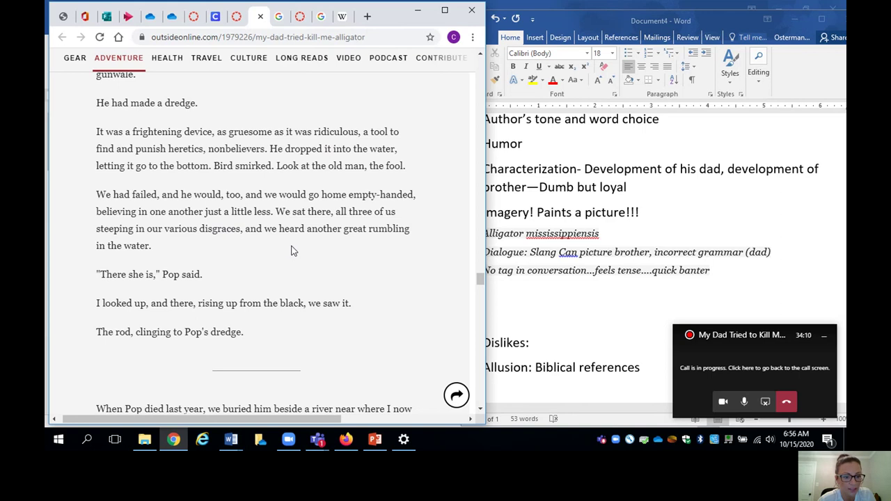
pyautogui.scroll(-1, 292, 251)
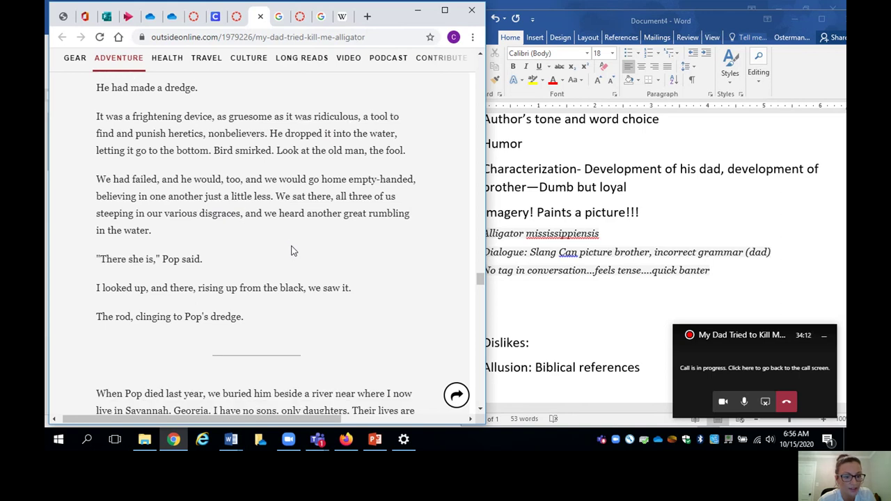
pyautogui.scroll(-1, 293, 251)
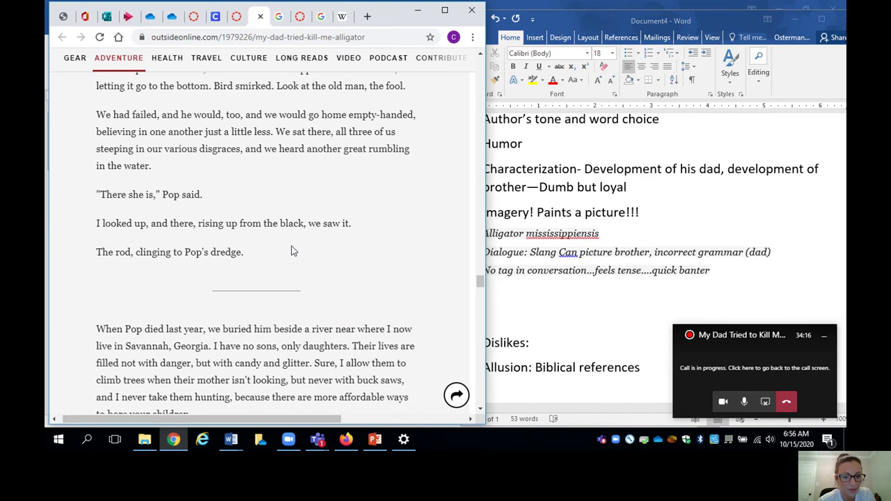
pyautogui.scroll(-1, 293, 251)
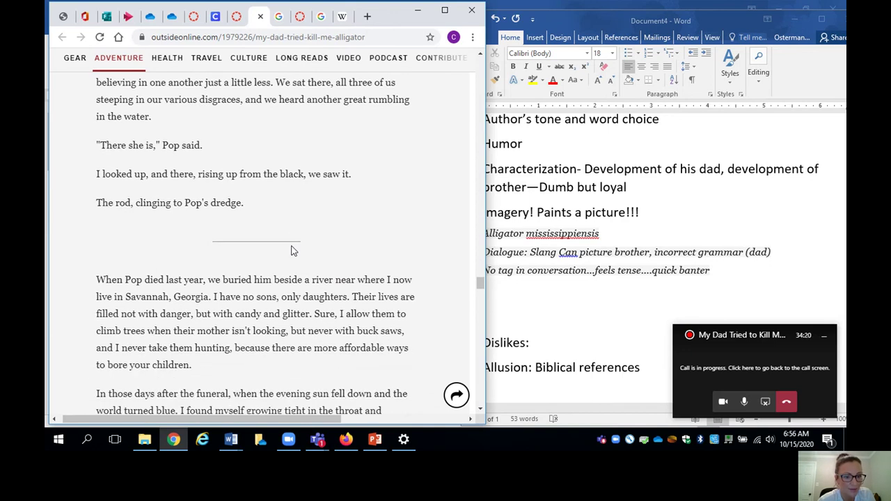
pyautogui.scroll(-2, 293, 251)
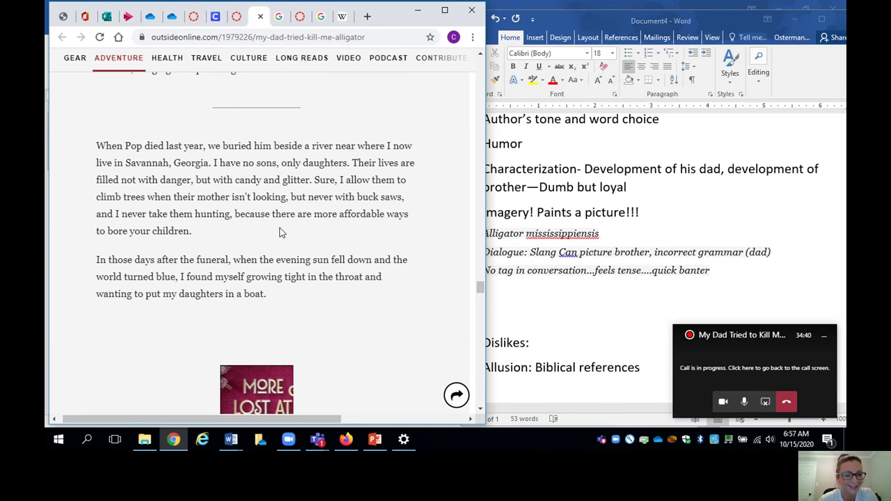
# - Replace the Google search with 'buck saws.' to see images, then return to the article
pyautogui.moveTo(405, 198); pyautogui.dragTo(358, 197)
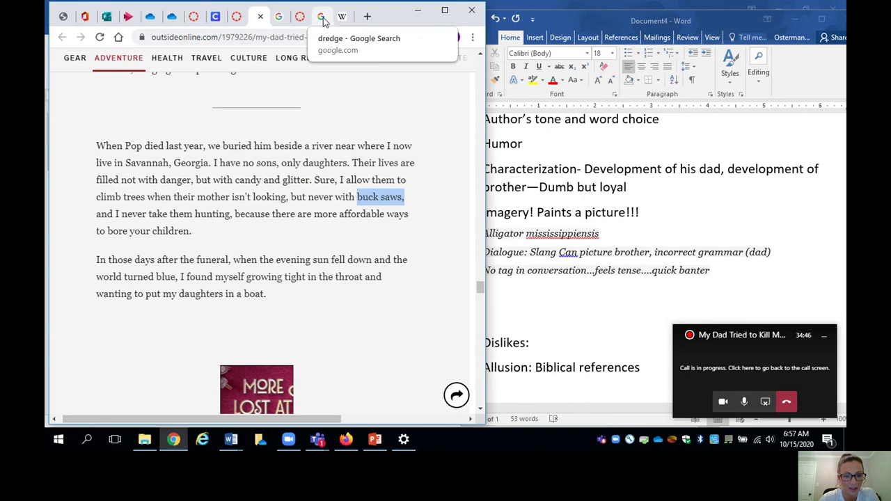
pyautogui.click(186, 72)
pyautogui.doubleClick(185, 72)
pyautogui.write('buck saws.')
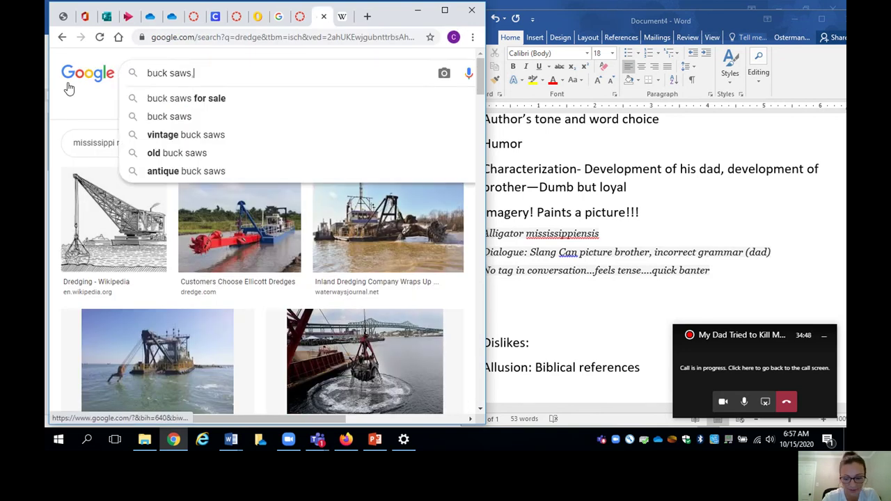
pyautogui.press('Return')
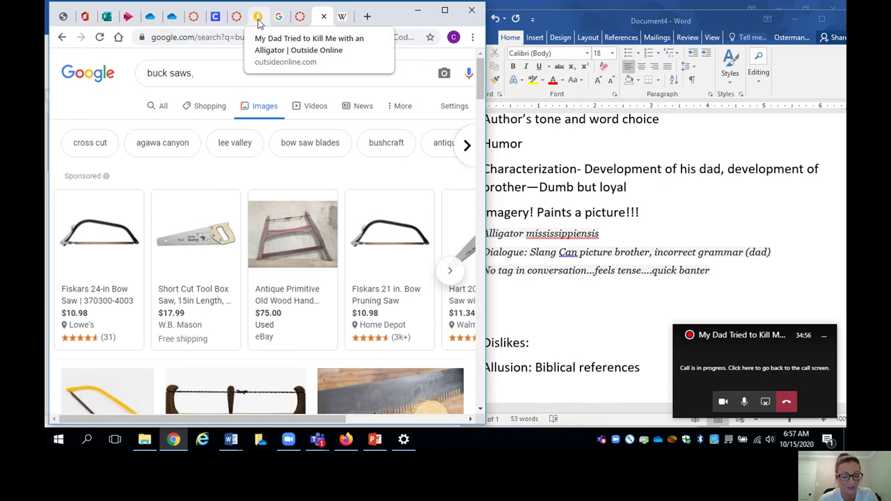
pyautogui.click(258, 19)
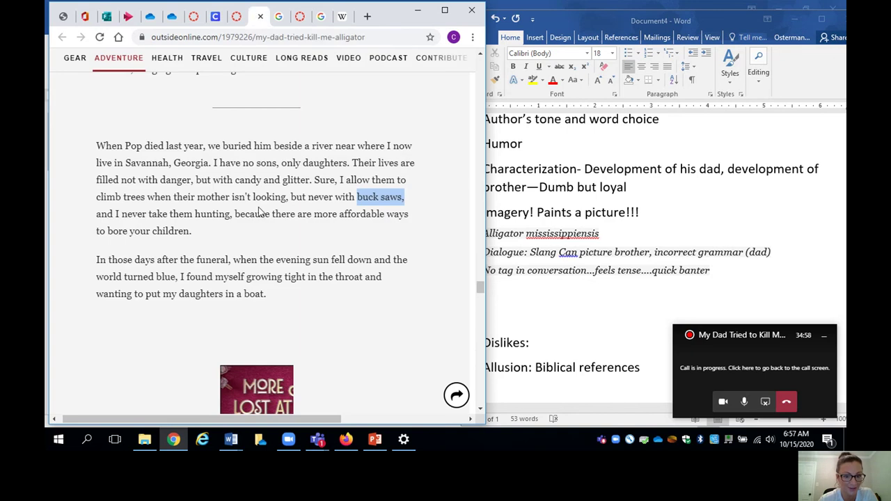
pyautogui.click(316, 182)
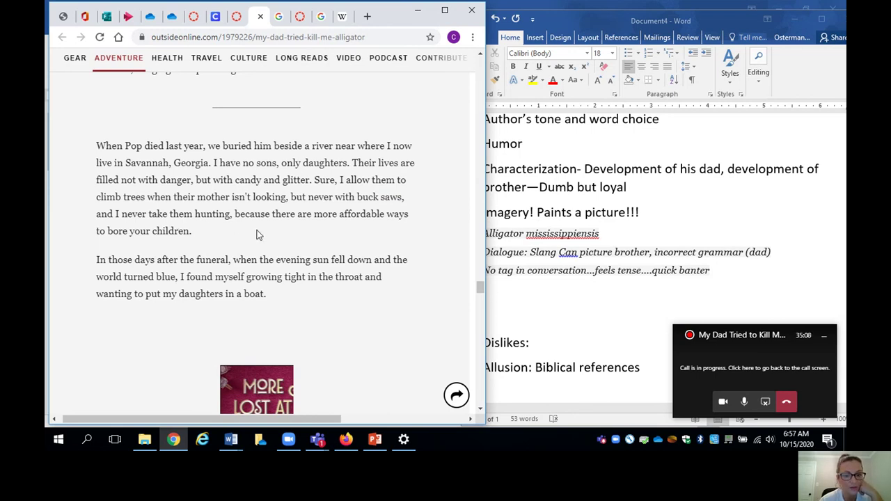
pyautogui.scroll(-1, 256, 235)
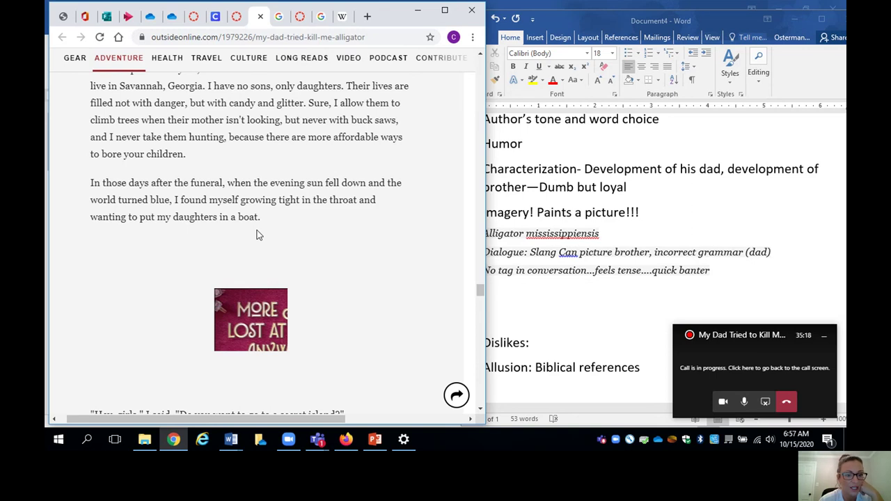
pyautogui.scroll(-3, 256, 235)
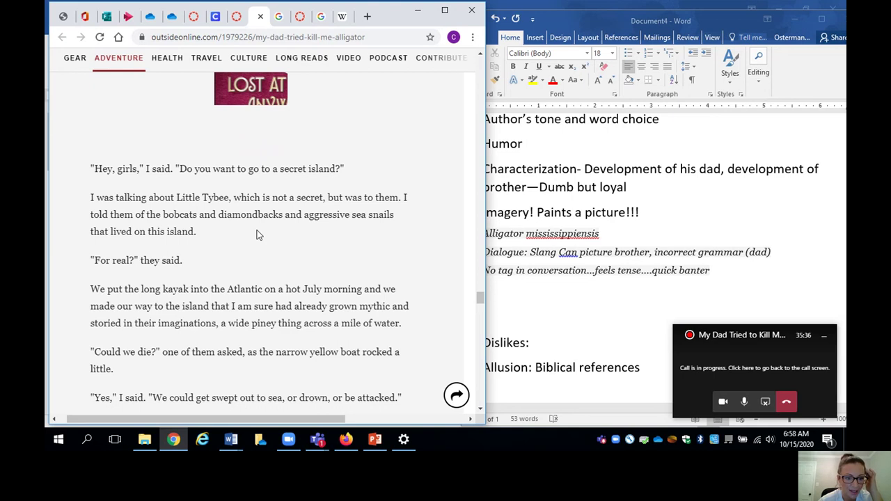
pyautogui.scroll(-3, 257, 235)
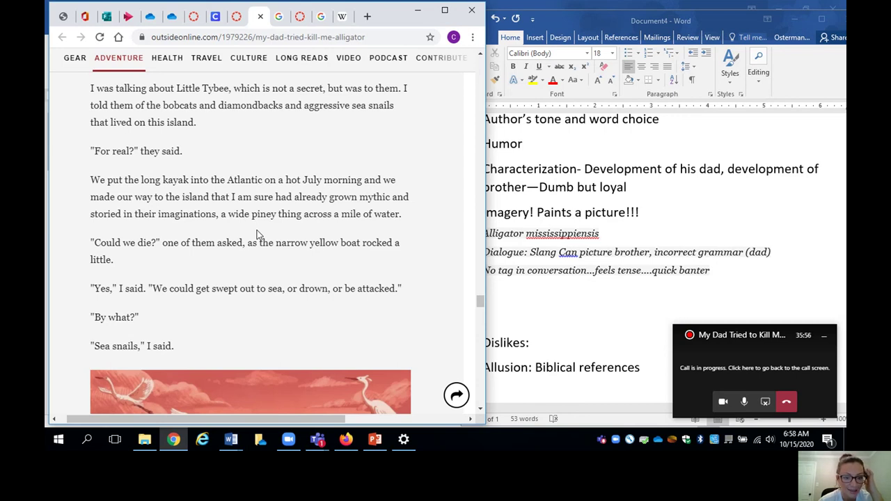
pyautogui.scroll(-2, 256, 235)
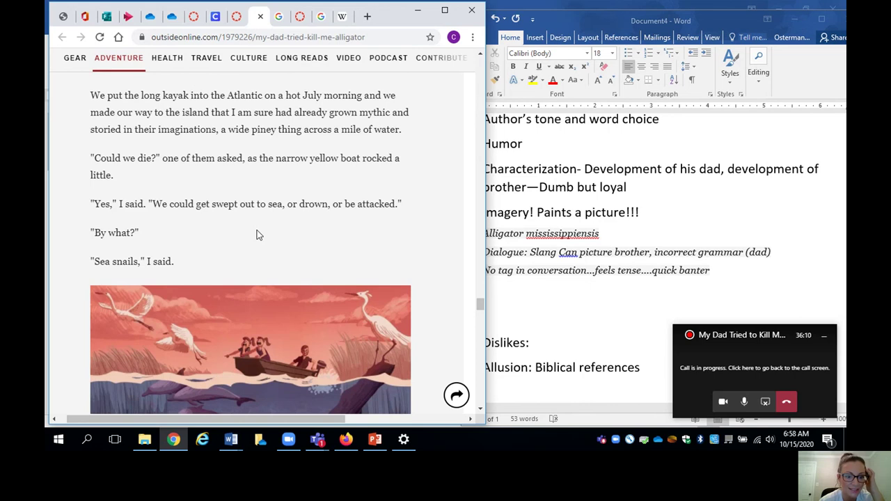
pyautogui.scroll(-5, 256, 235)
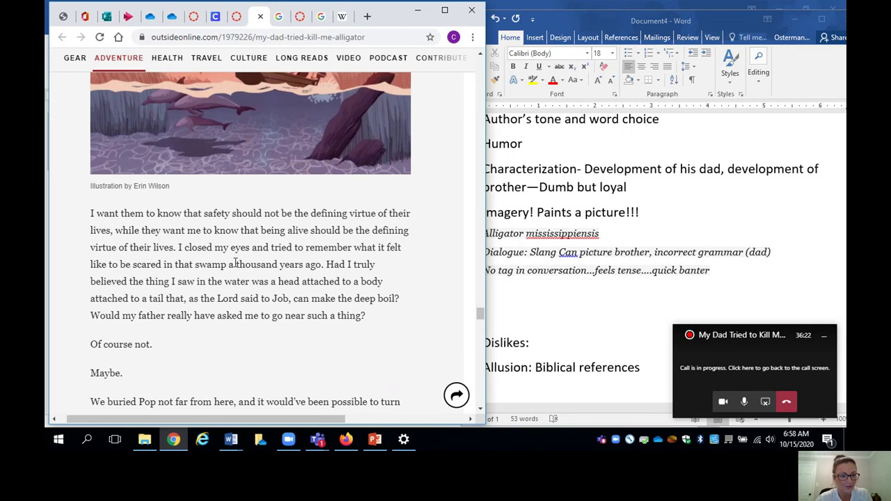
pyautogui.scroll(-1, 235, 262)
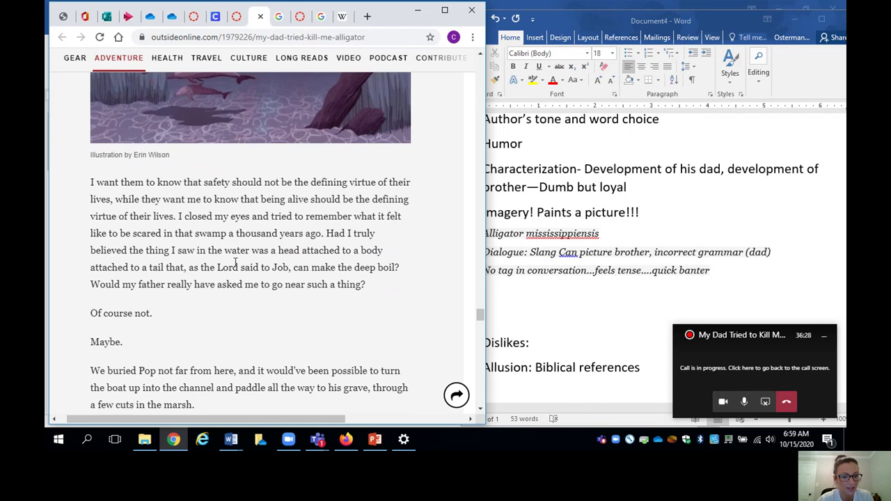
pyautogui.scroll(-1, 235, 262)
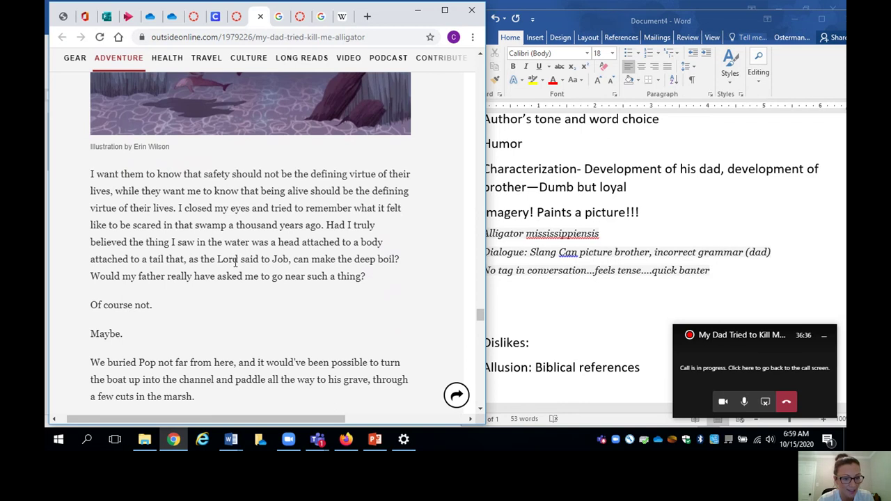
pyautogui.scroll(-1, 235, 263)
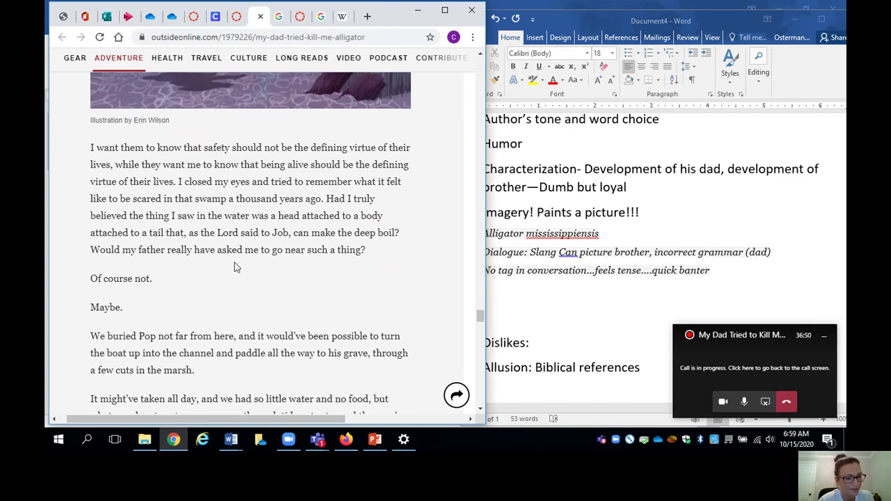
pyautogui.scroll(-3, 234, 267)
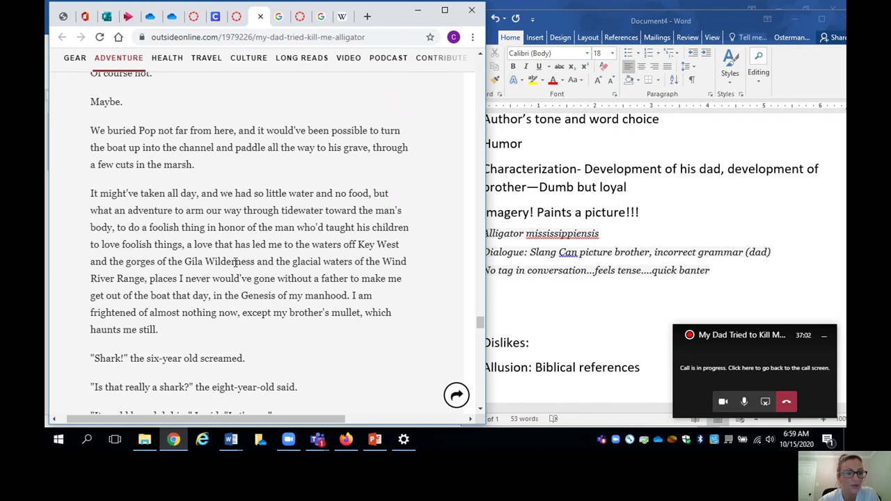
# - Scroll through the article to the children's anxious questions about the shark
pyautogui.scroll(-1, 235, 261)
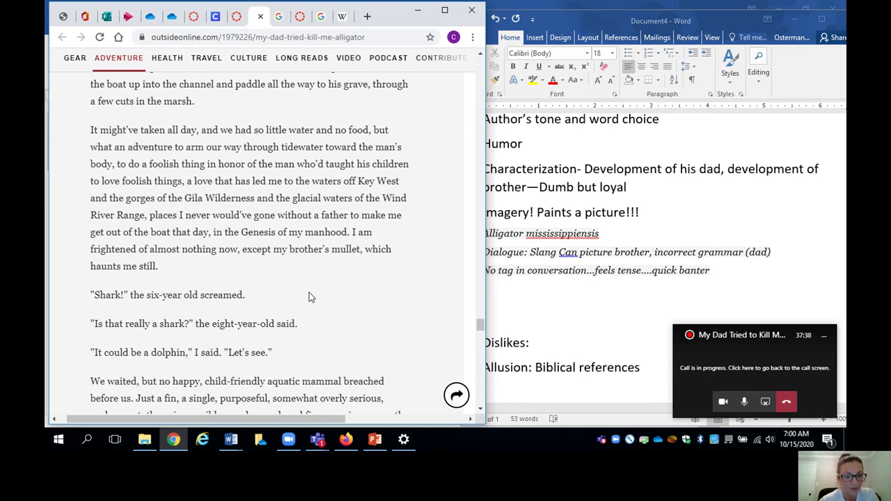
pyautogui.scroll(-3, 309, 296)
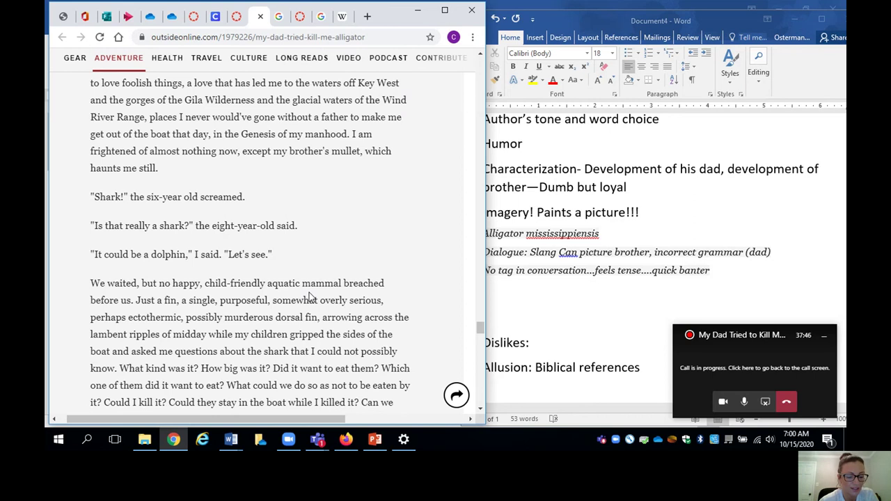
pyautogui.scroll(-5, 309, 292)
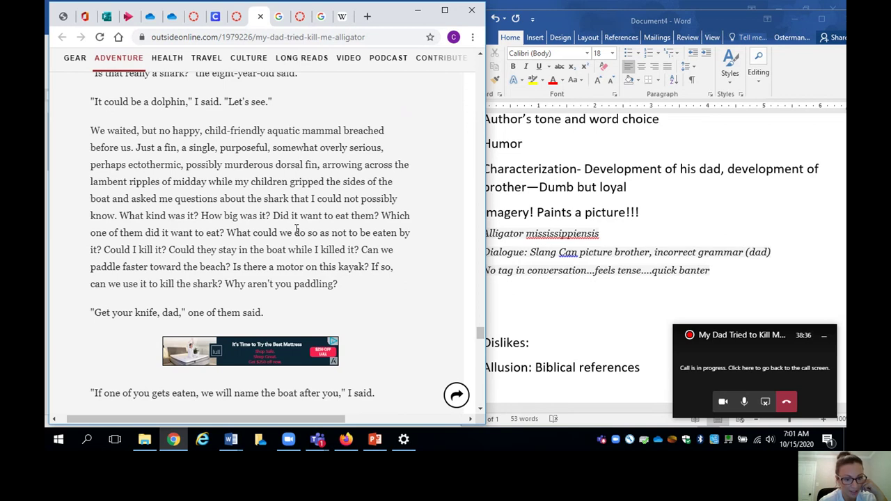
pyautogui.scroll(-1, 296, 230)
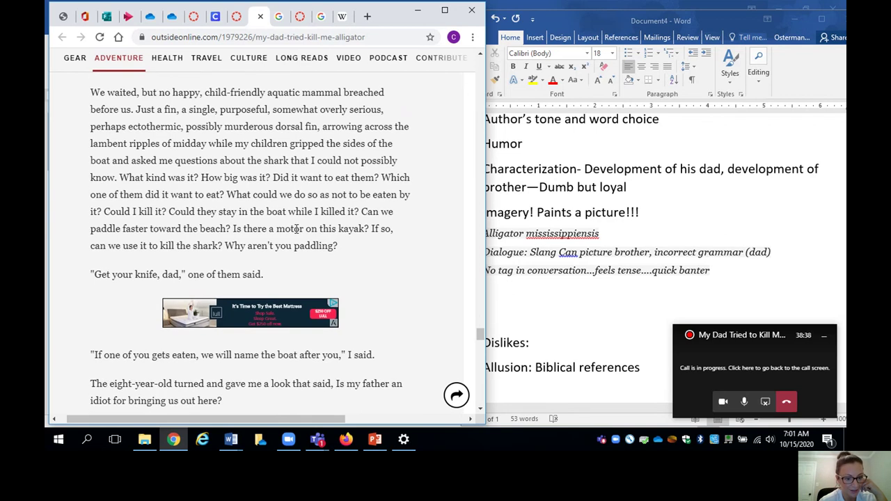
pyautogui.scroll(-4, 296, 230)
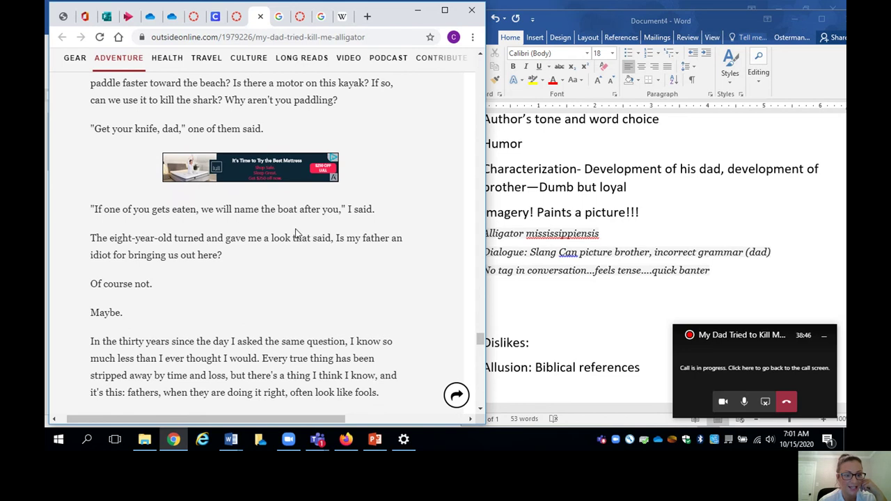
pyautogui.scroll(-1, 295, 233)
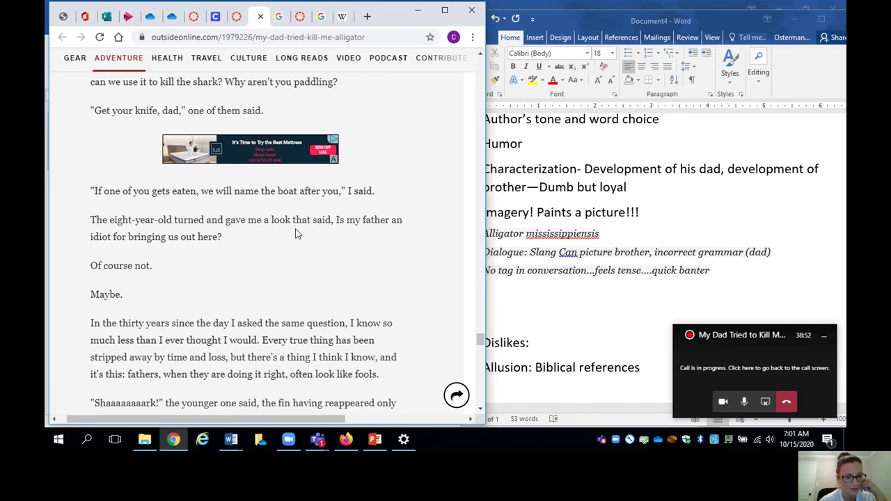
pyautogui.scroll(3, 295, 233)
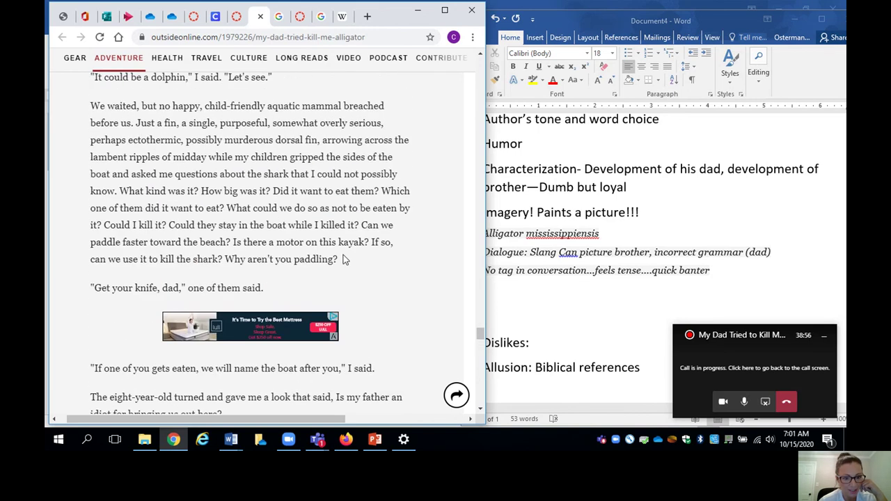
# - Add the line 'Not all conversation is in quotes or dialogue' below the 'quick banter' note
pyautogui.moveTo(343, 259); pyautogui.dragTo(122, 192)
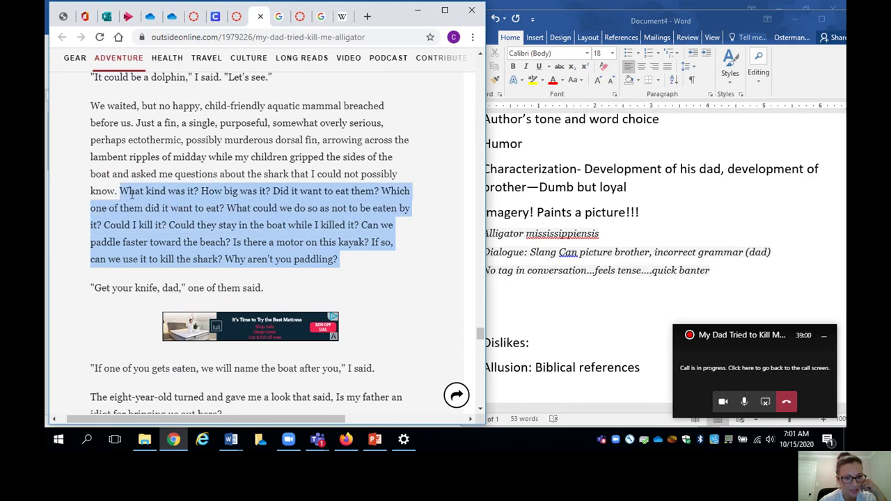
pyautogui.click(400, 345)
pyautogui.click(570, 292)
pyautogui.click(724, 270)
pyautogui.press('Return')
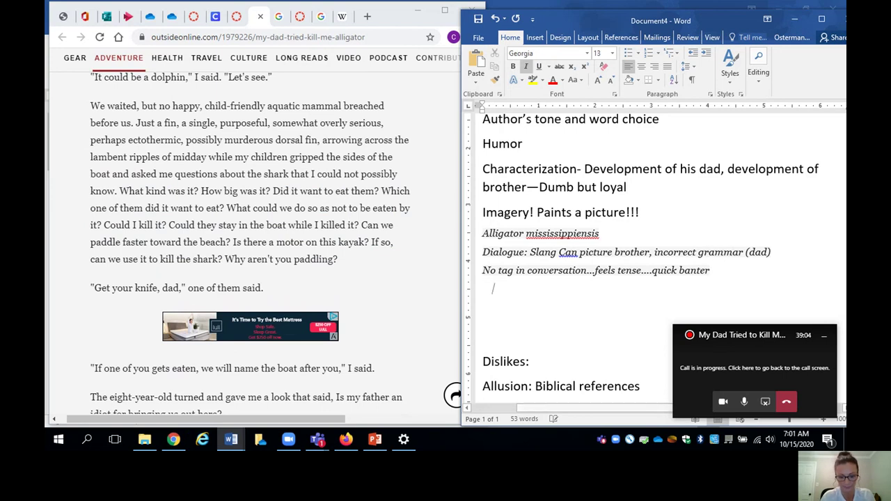
pyautogui.write('Not all ')
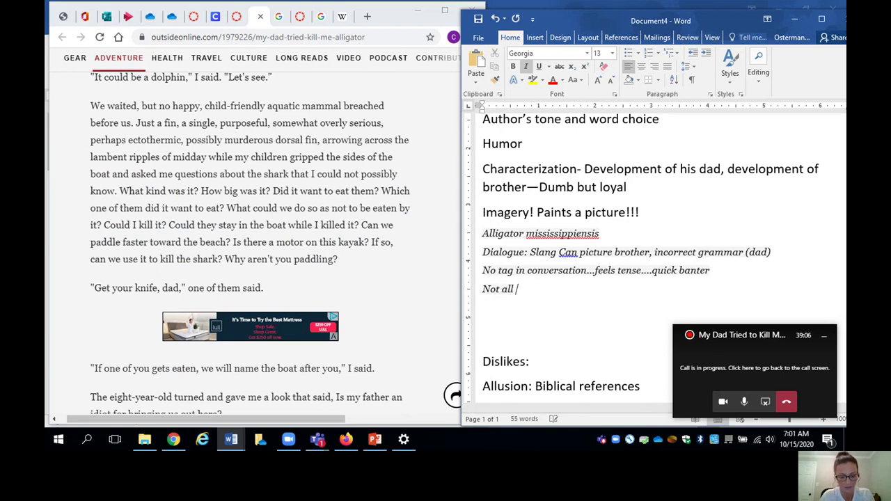
pyautogui.write('convera')
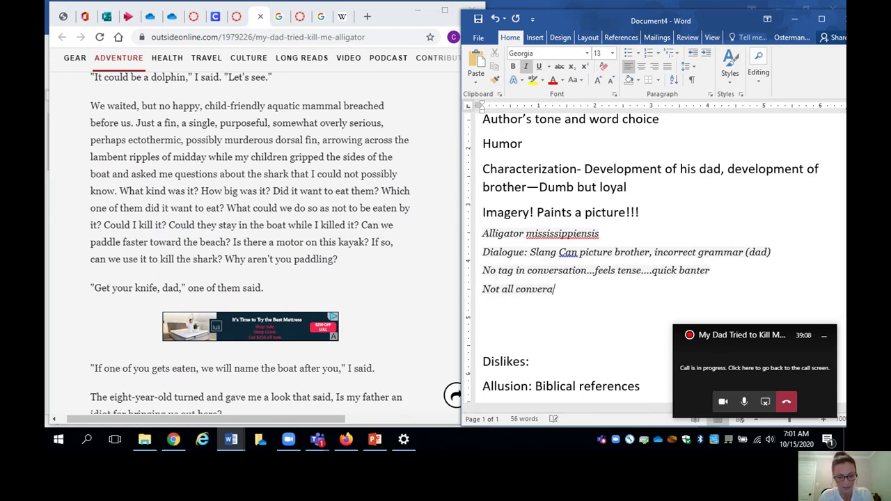
pyautogui.write('ation')
pyautogui.press('BackSpace')
pyautogui.press('BackSpace')
pyautogui.press('BackSpace')
pyautogui.press('BackSpace')
pyautogui.press('BackSpace')
pyautogui.press('BackSpace')
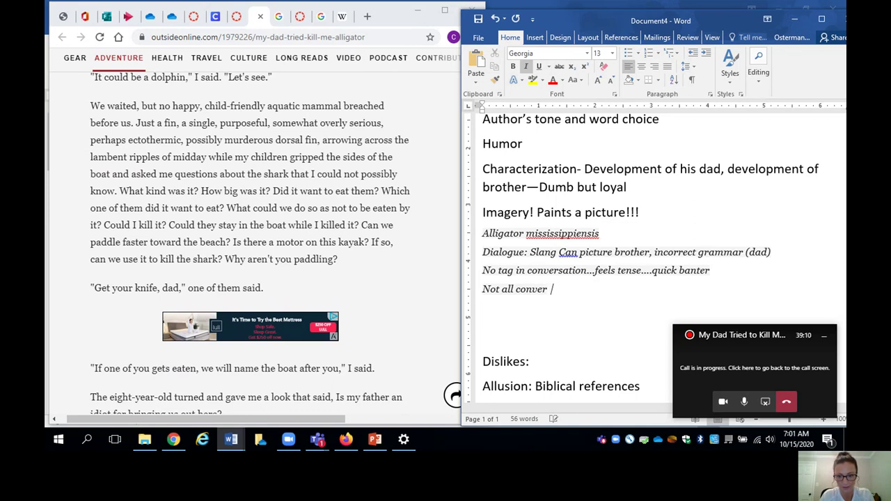
pyautogui.write('sation')
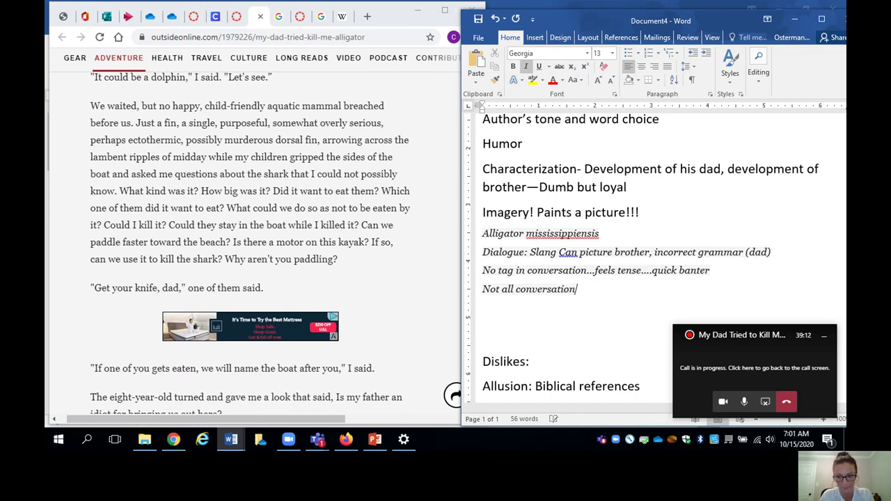
pyautogui.write(' is in ')
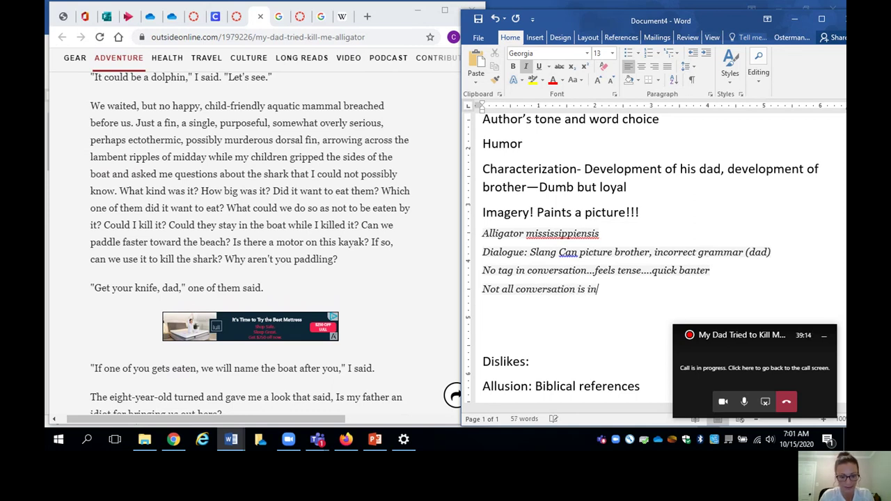
pyautogui.write('quot')
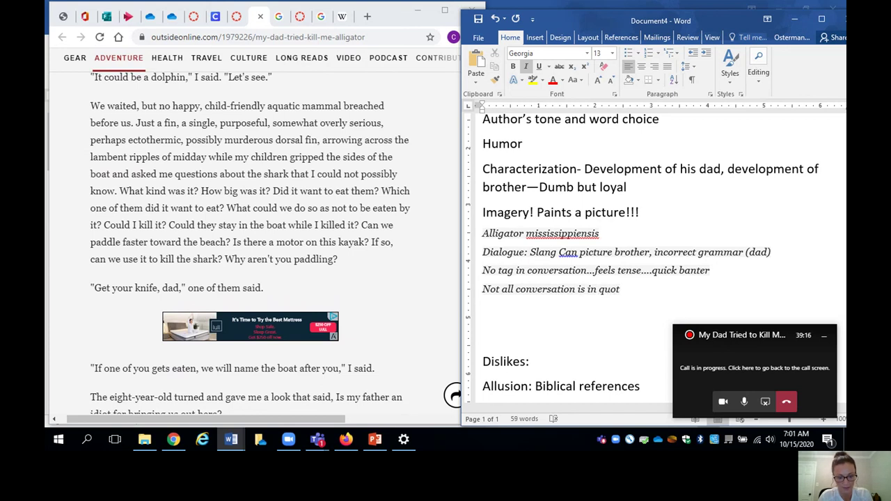
pyautogui.write('es or d')
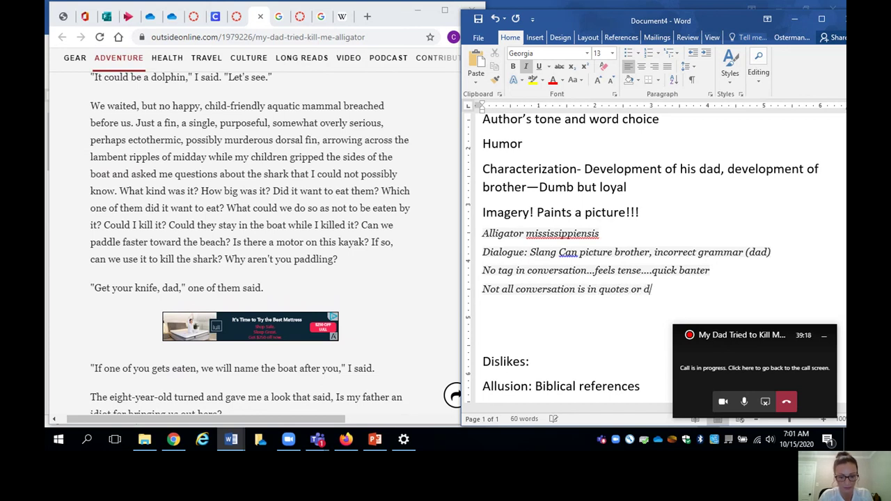
pyautogui.write('ialogue')
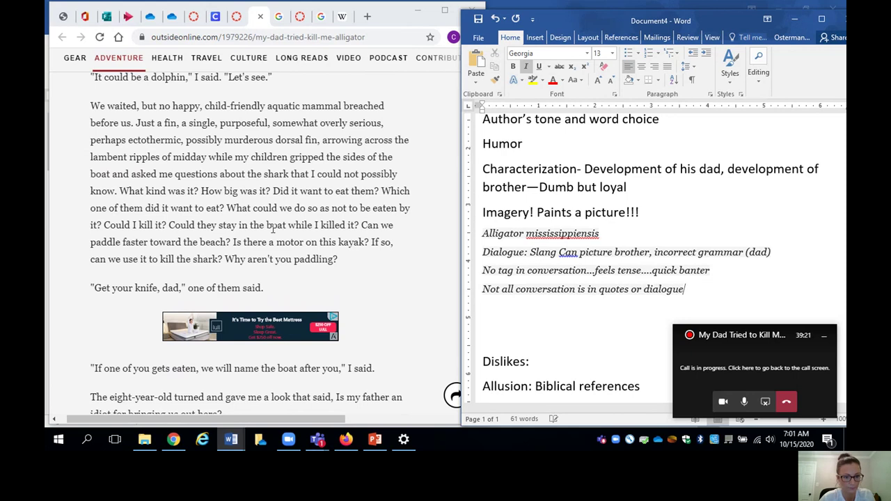
pyautogui.scroll(-4, 274, 228)
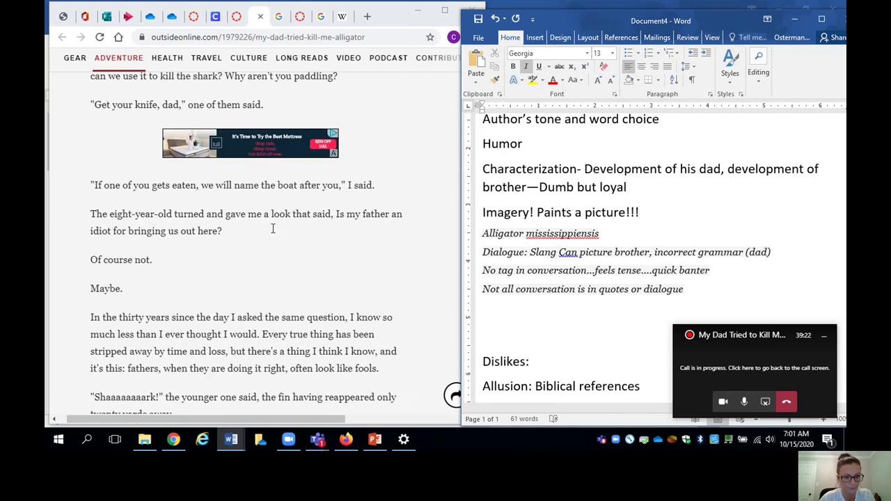
pyautogui.scroll(-1, 273, 228)
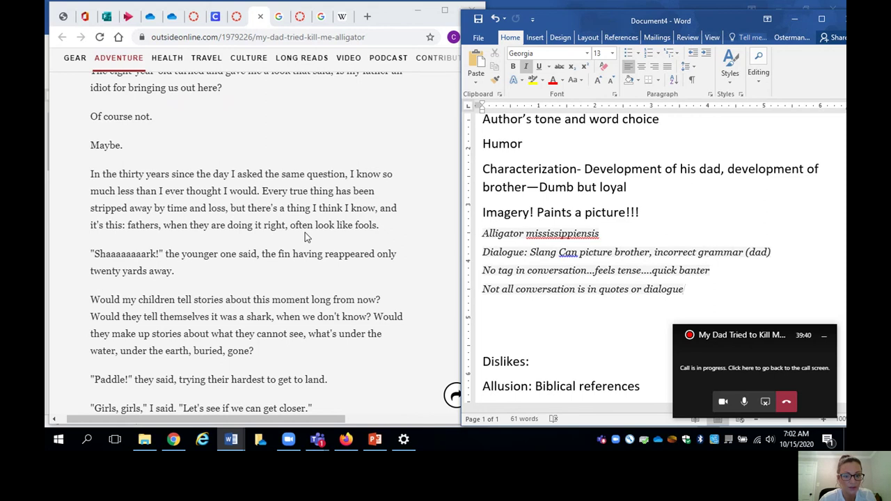
# - Copy the quote ending 'often look like fools.' and paste it on a new line under the dialogue notes
pyautogui.moveTo(386, 227); pyautogui.dragTo(127, 226)
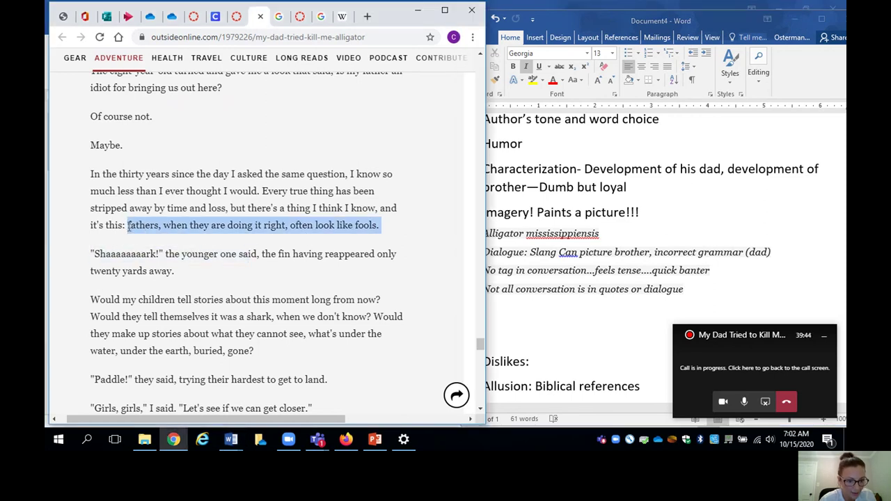
pyautogui.click(192, 272)
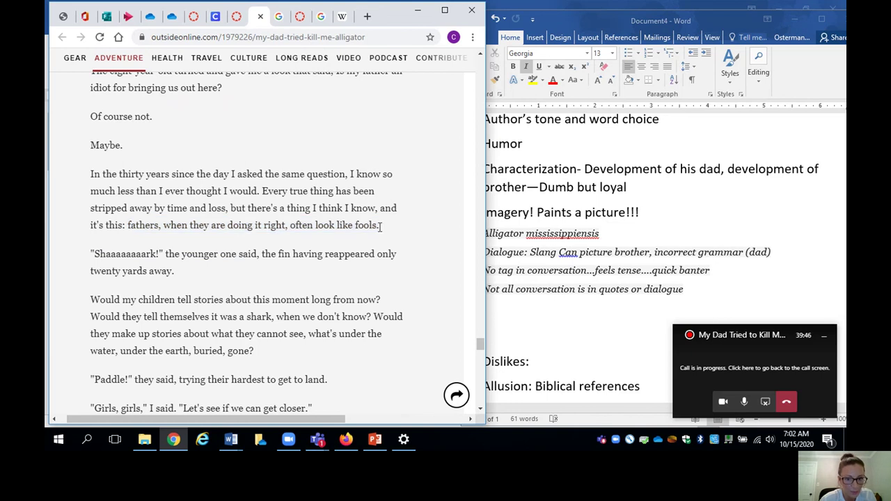
pyautogui.moveTo(382, 228); pyautogui.dragTo(313, 208)
pyautogui.hotkey('ctrl', 'c')
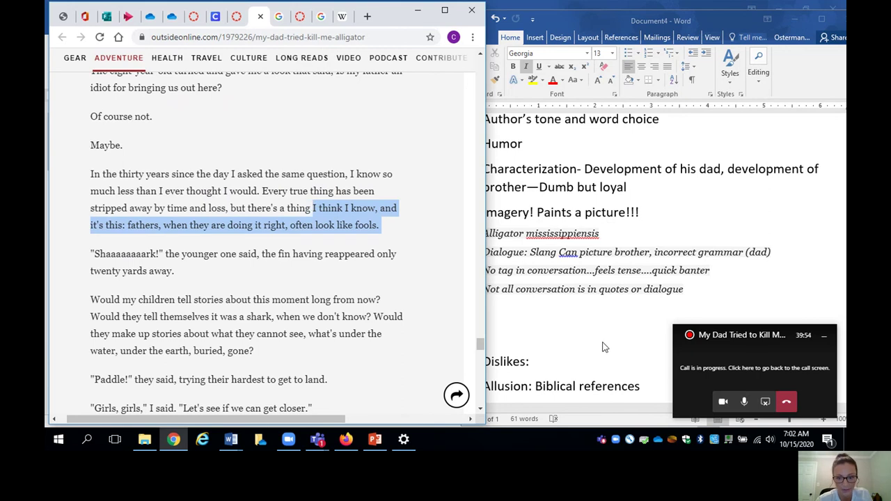
pyautogui.click(560, 313)
pyautogui.press('Return')
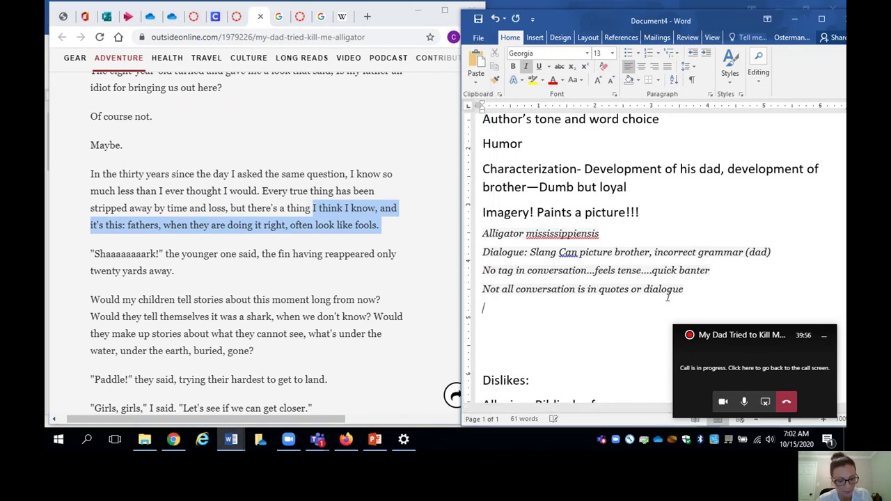
pyautogui.hotkey('ctrl', 'v')
pyautogui.scroll(-1, 336, 269)
pyautogui.scroll(-1, 336, 269)
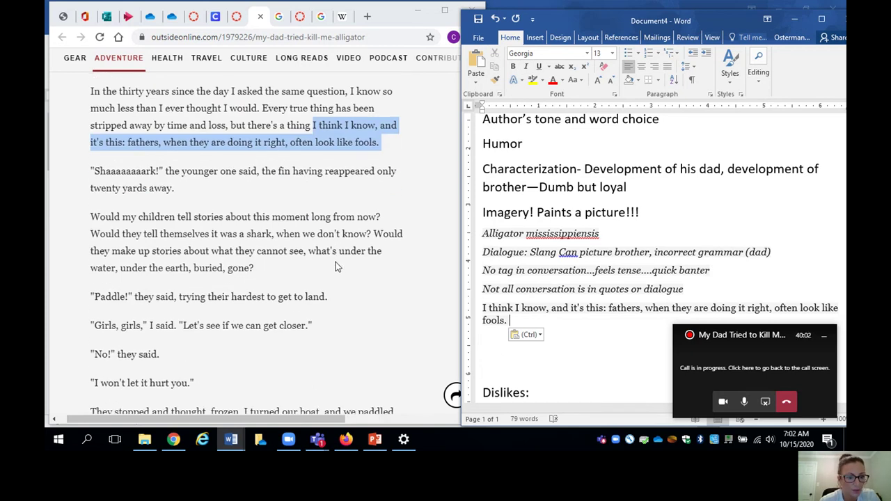
pyautogui.scroll(-1, 338, 278)
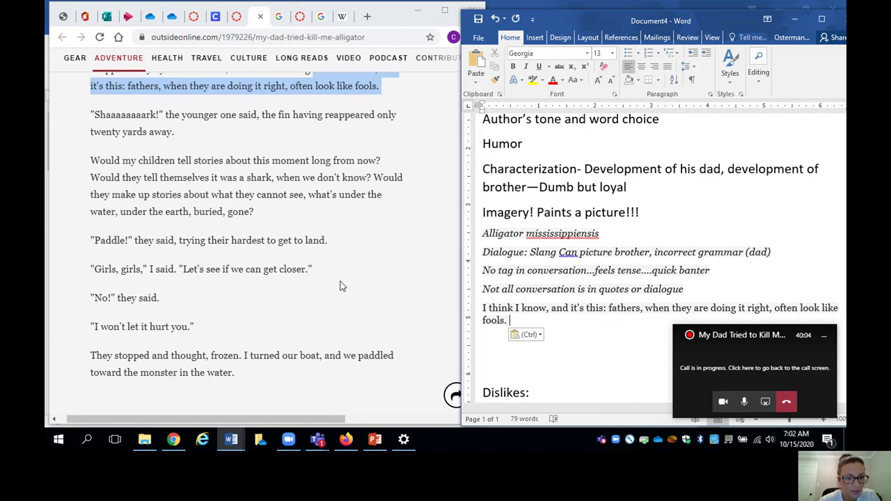
pyautogui.scroll(-1, 341, 285)
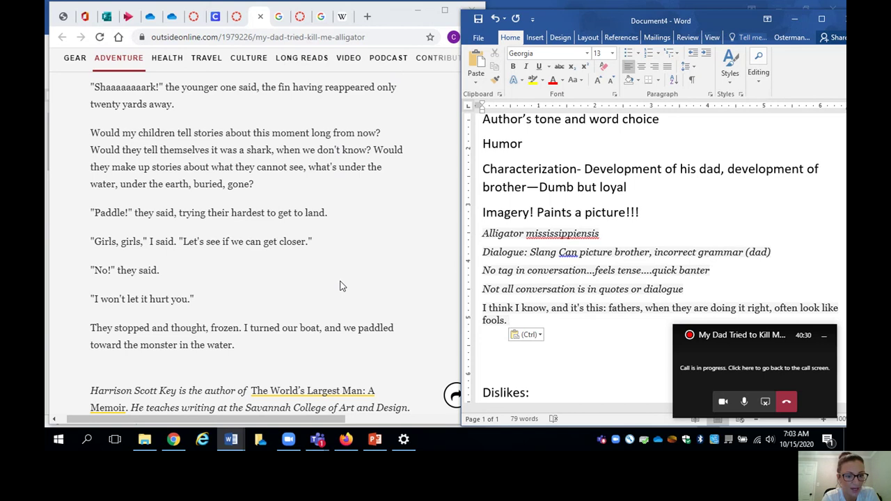
# - Read to the article's author note, then start a new line after 'fools.' in the notes
pyautogui.scroll(-1, 340, 285)
pyautogui.scroll(-10, 340, 285)
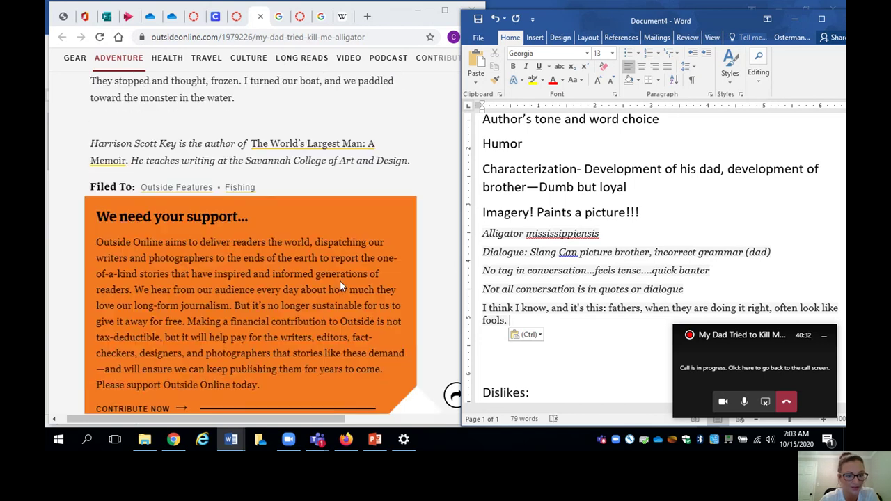
pyautogui.scroll(19, 339, 282)
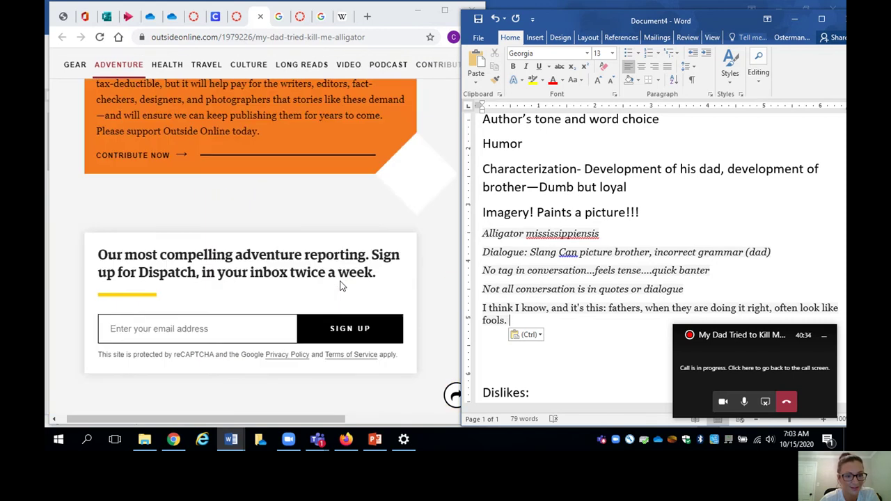
pyautogui.scroll(-6, 340, 282)
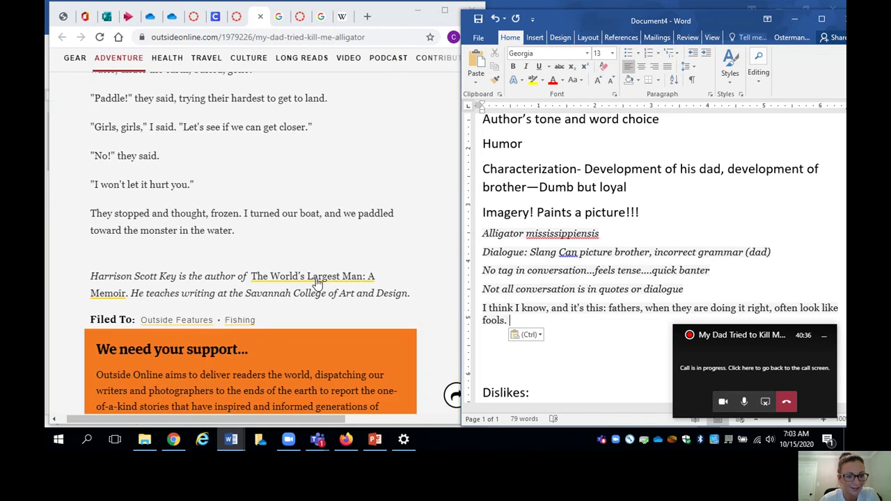
pyautogui.click(248, 250)
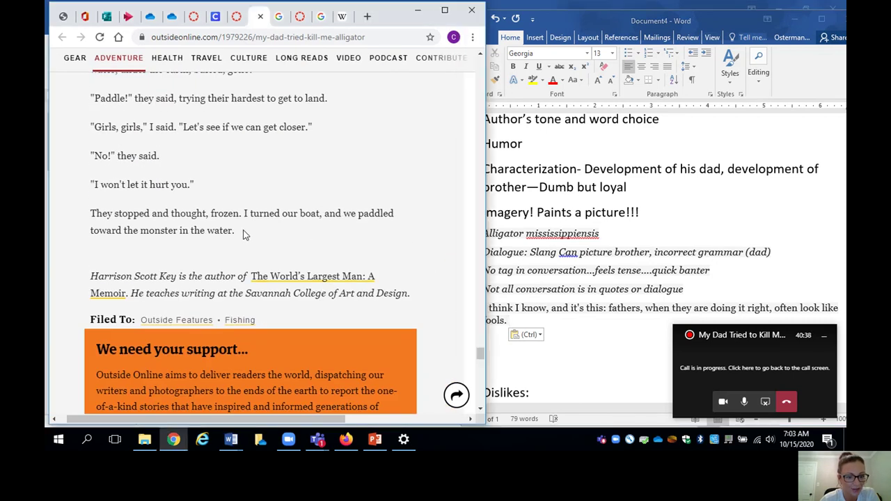
pyautogui.click(575, 328)
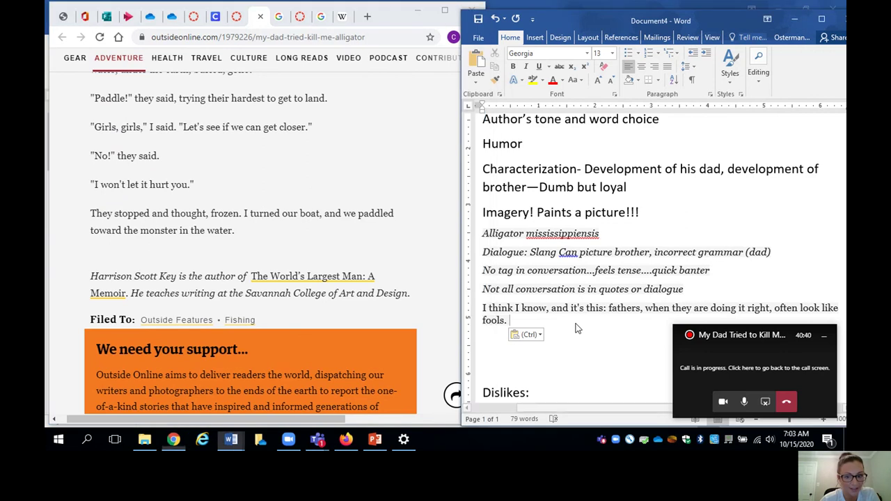
pyautogui.press('Return')
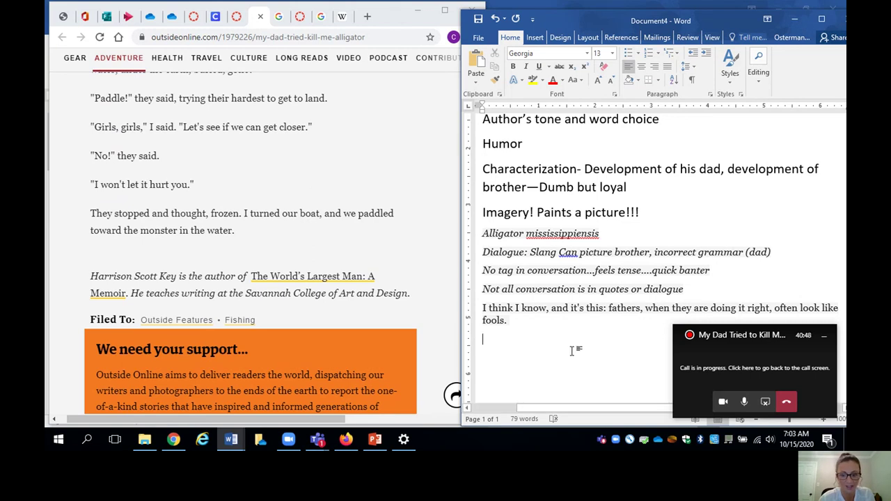
# - Delete the extra blank line above Dislikes and type 'How we teach our children to explore!' under the quote
pyautogui.scroll(-1, 573, 350)
pyautogui.click(540, 345)
pyautogui.press('BackSpace')
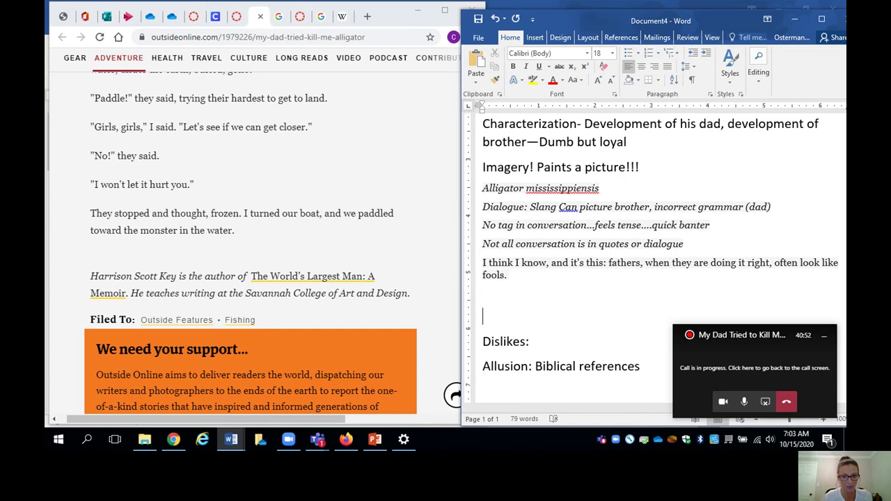
pyautogui.click(495, 295)
pyautogui.write('How')
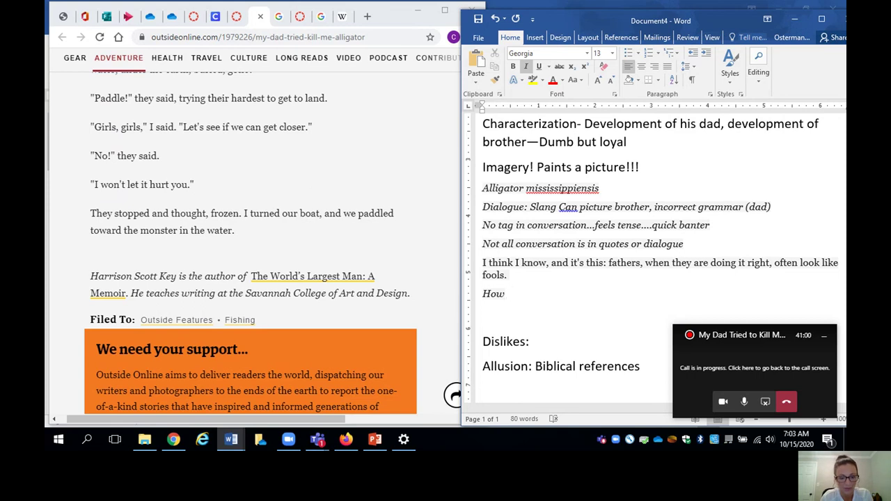
pyautogui.write(' we teach our children to explore')
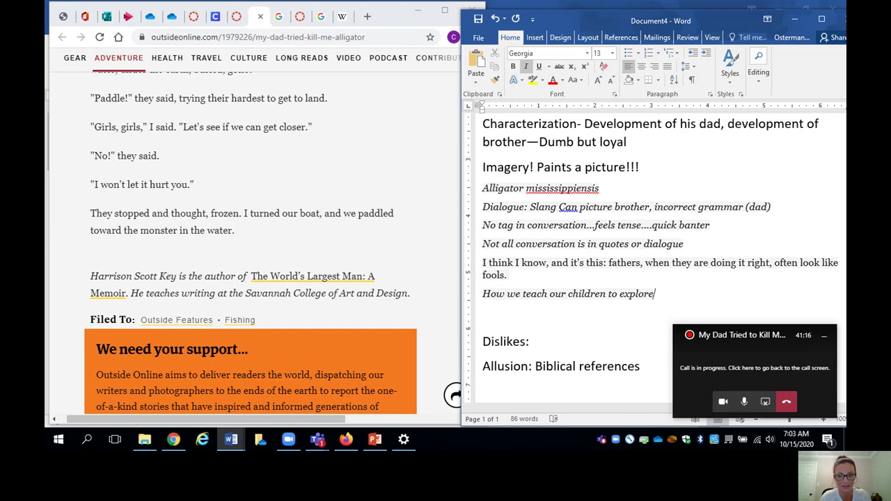
pyautogui.write('!')
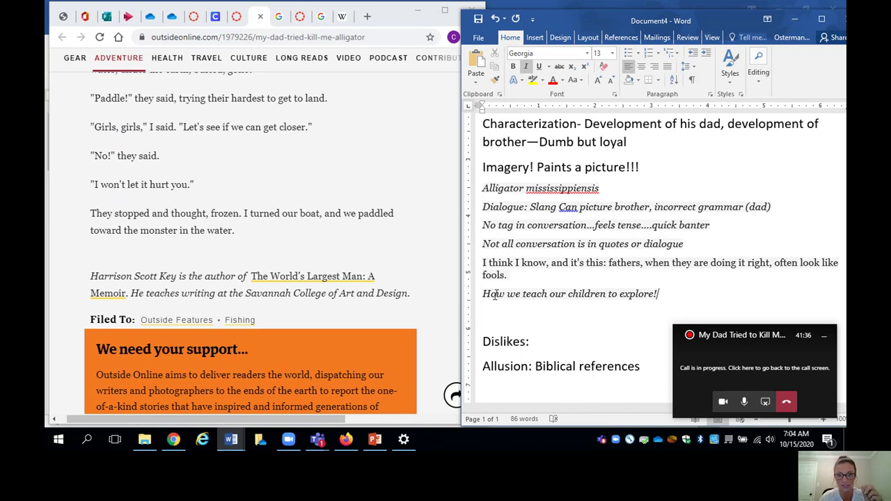
pyautogui.scroll(3, 494, 293)
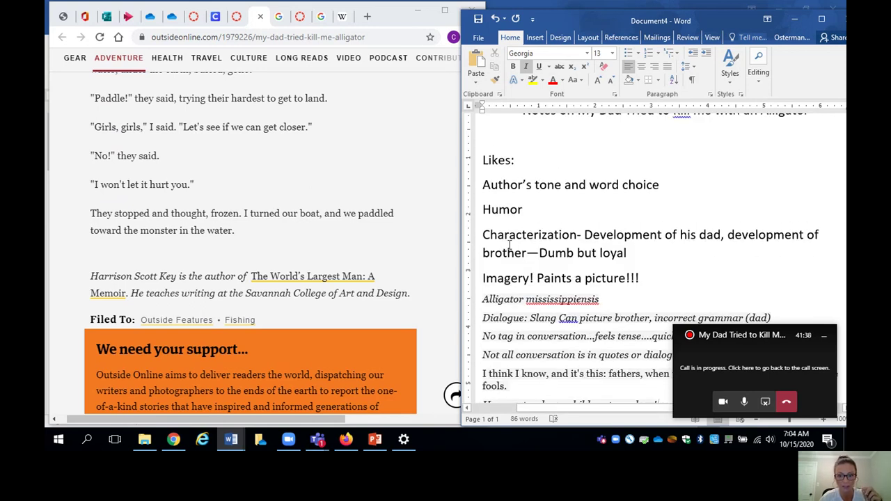